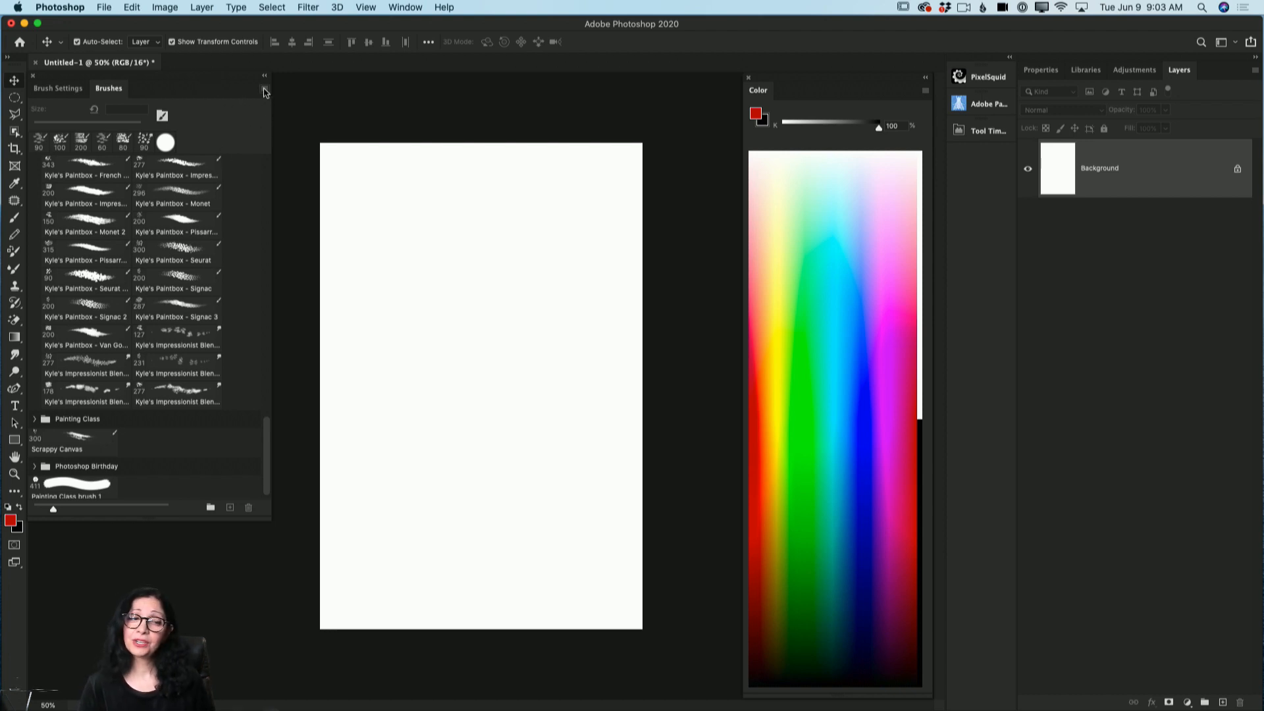
Look through Adobe's web page of additional downloadable brush sets, and close it to return to the blank document.
click(265, 91)
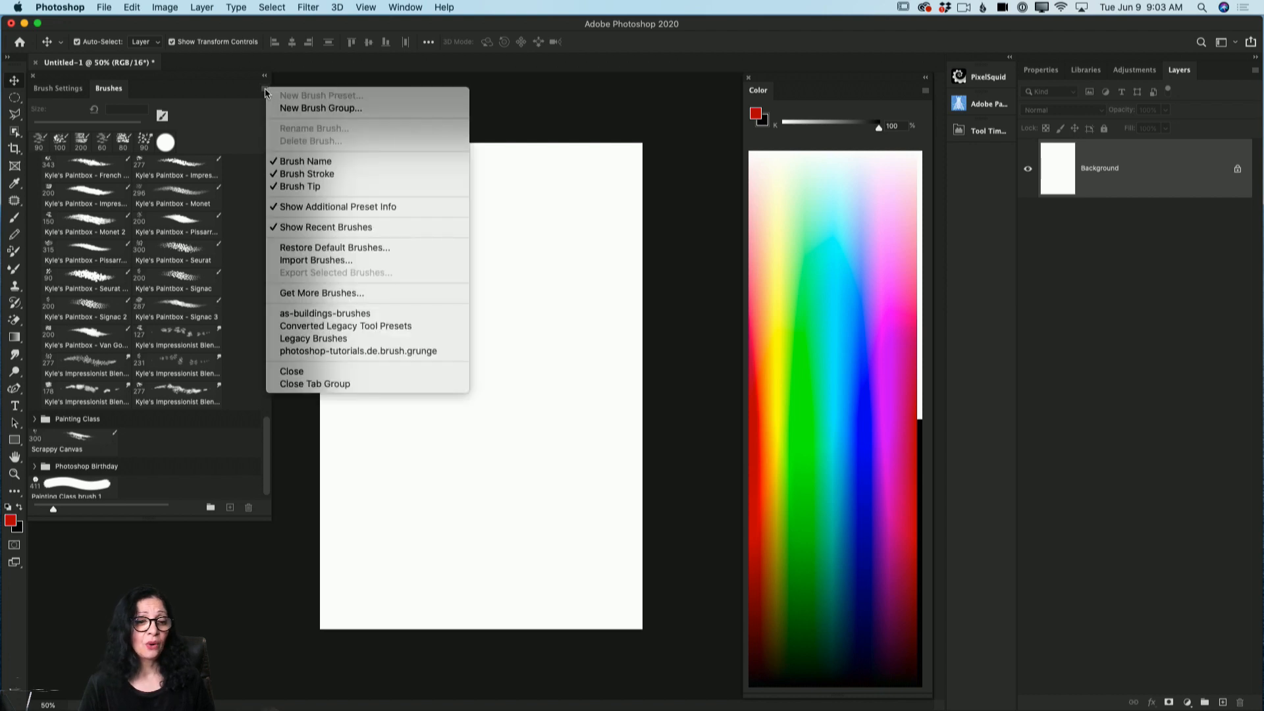
click(377, 296)
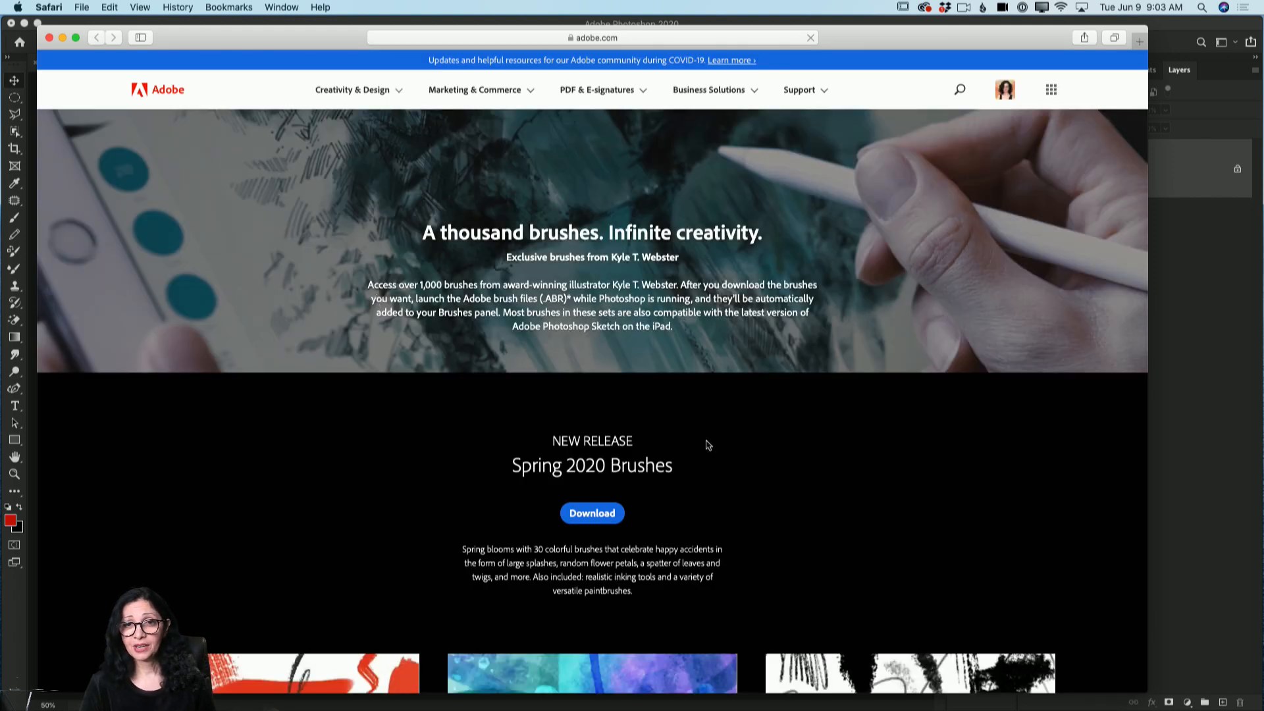
scroll(707, 445, down, 3)
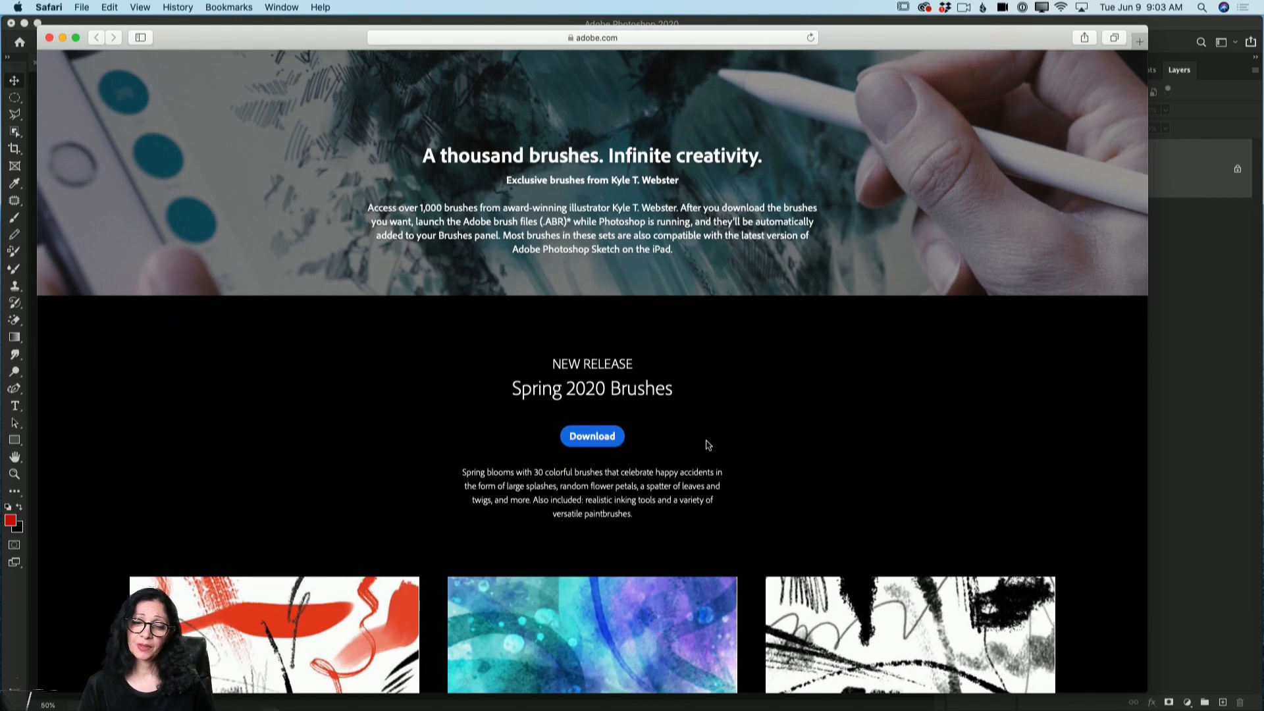
scroll(708, 445, down, 9)
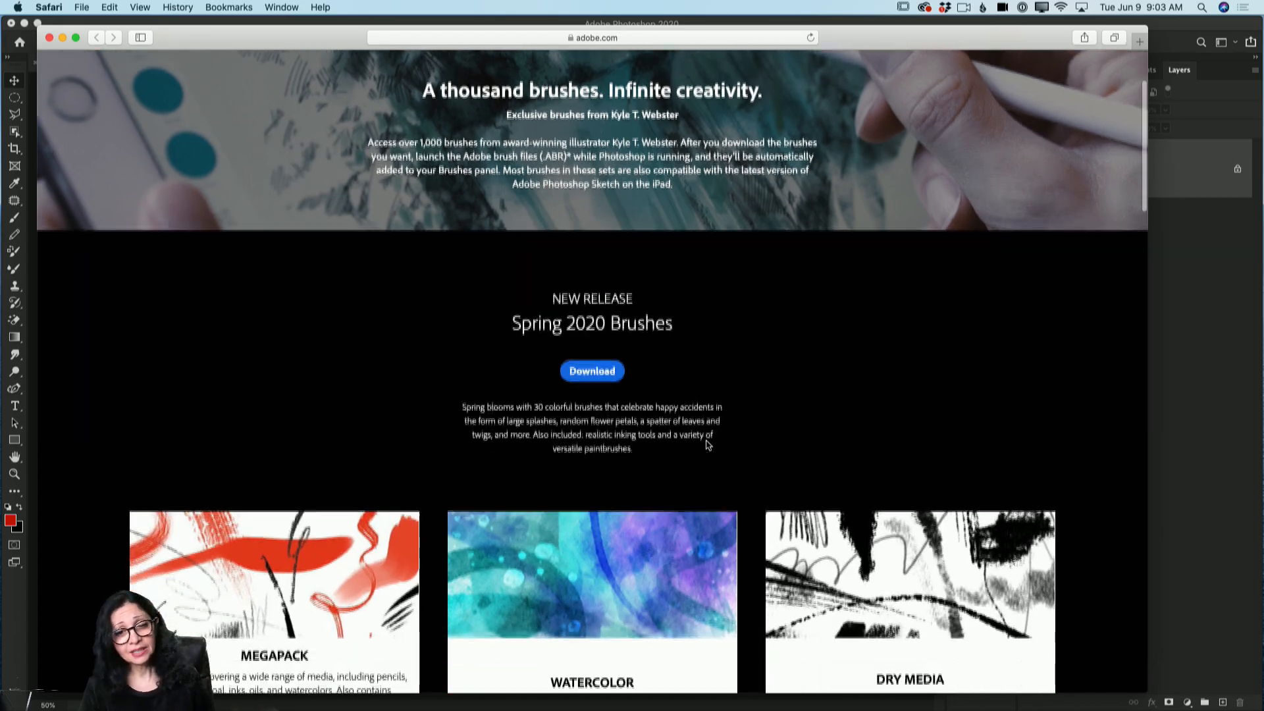
scroll(706, 445, down, 20)
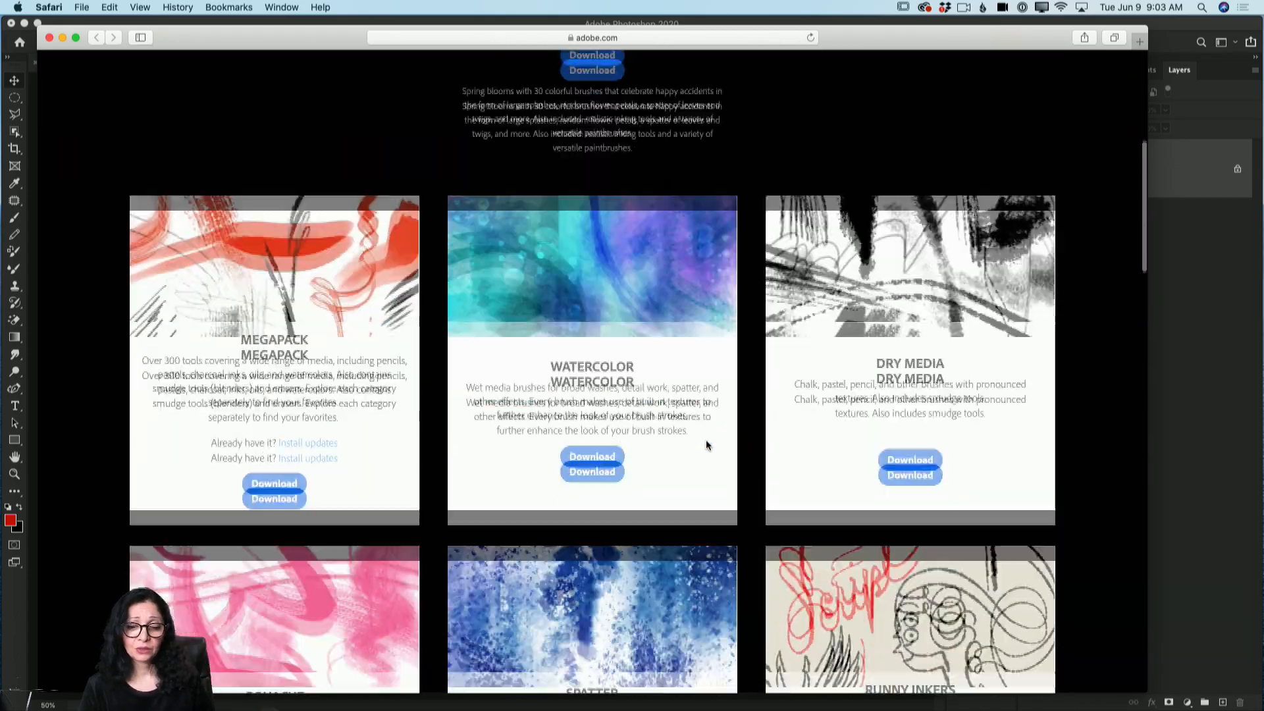
scroll(707, 445, down, 20)
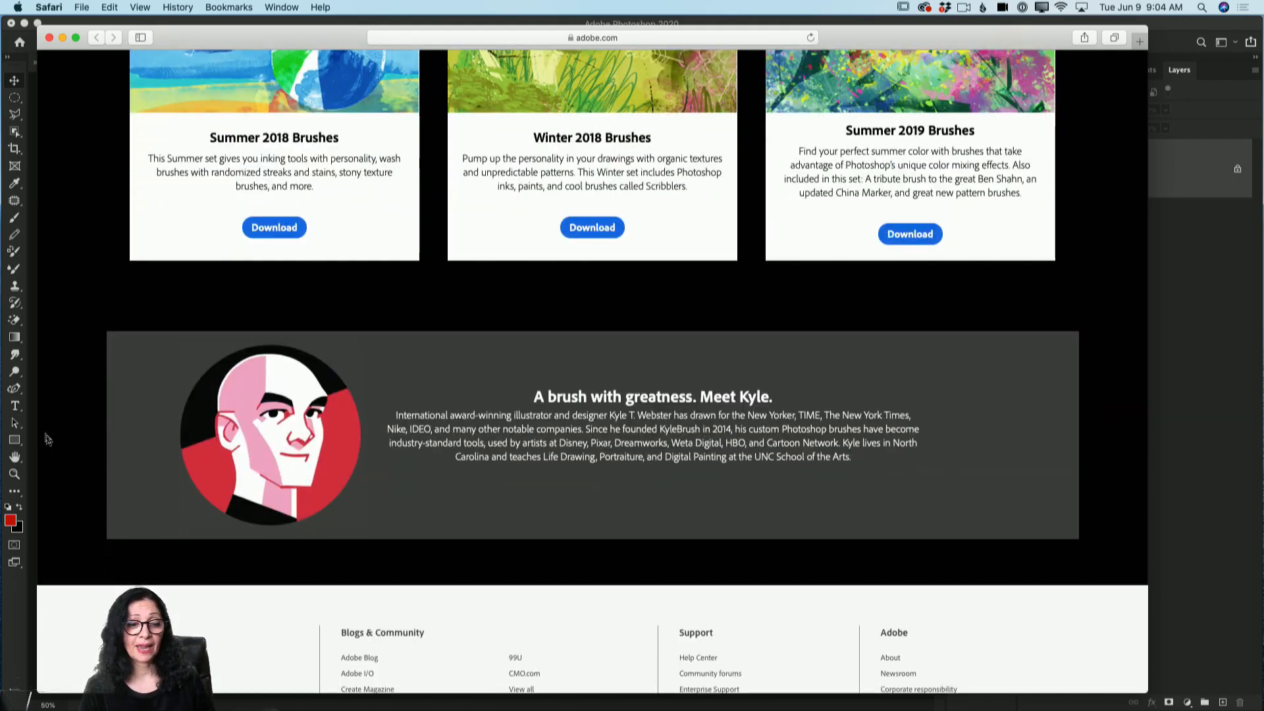
click(49, 39)
click(680, 256)
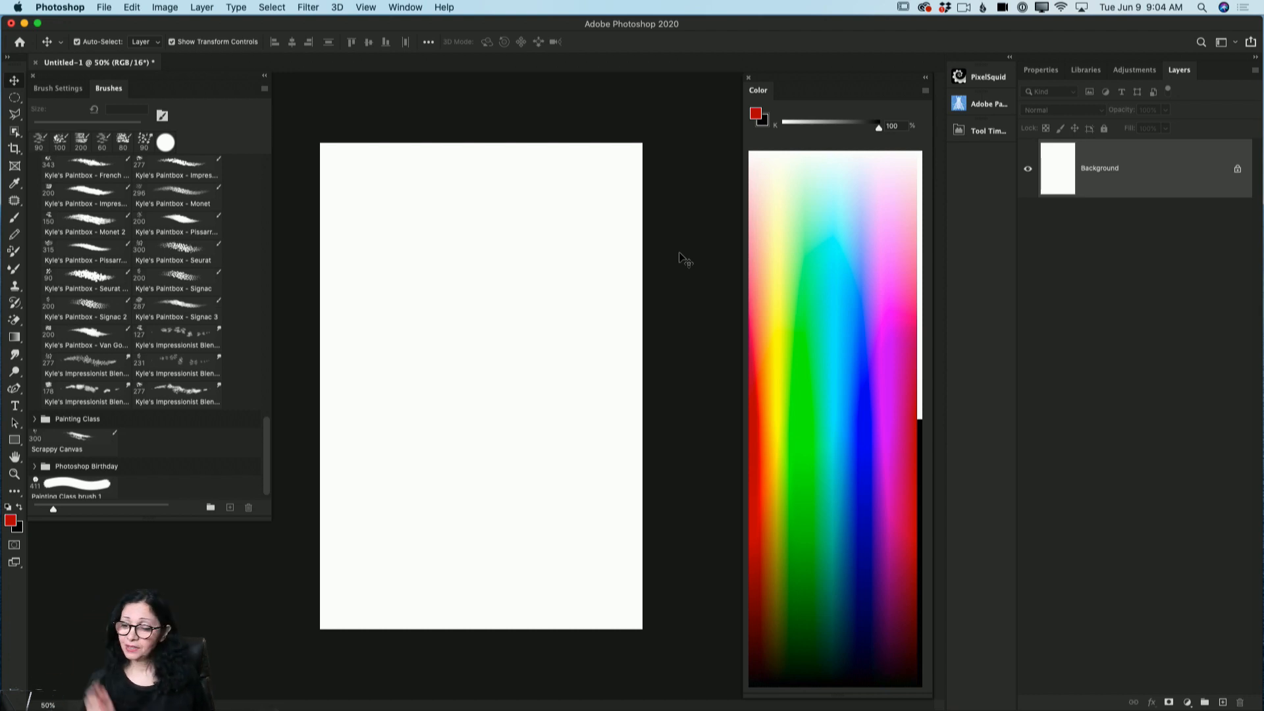
Add a new layer and set up the Pencil tool with a 10 px tip and dark teal as the foreground color.
click(1222, 702)
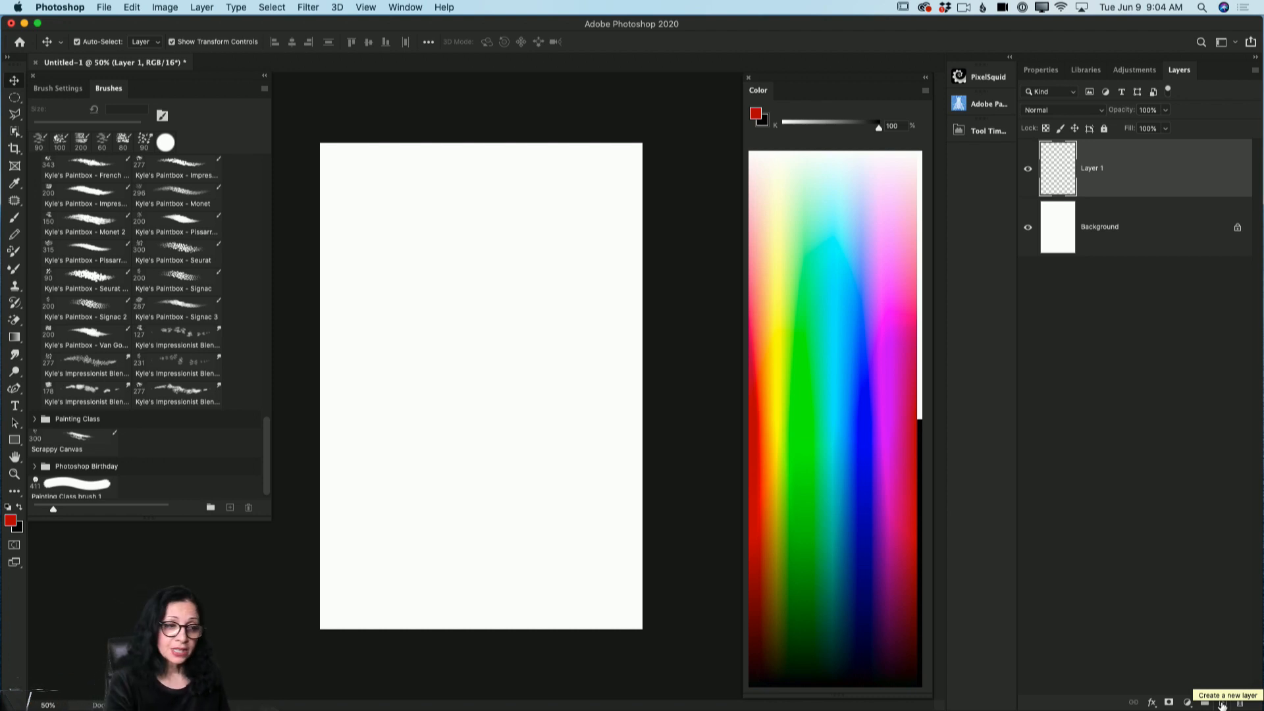
click(14, 234)
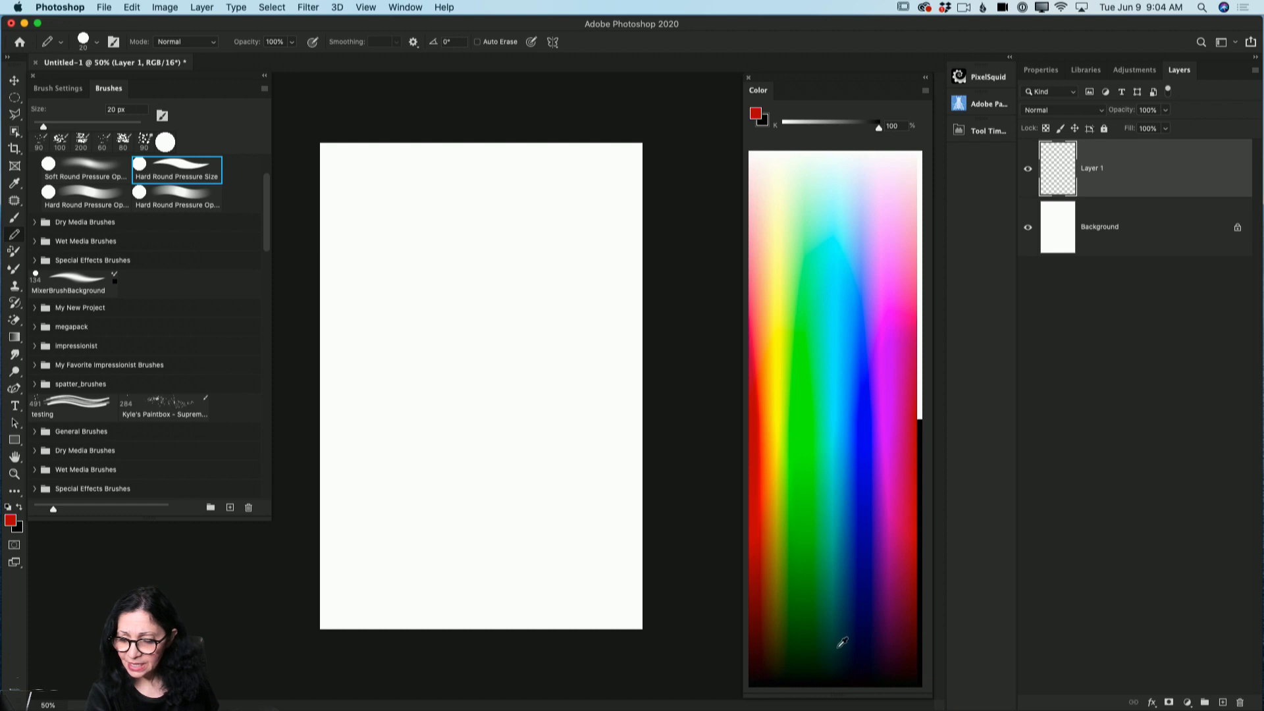
click(841, 644)
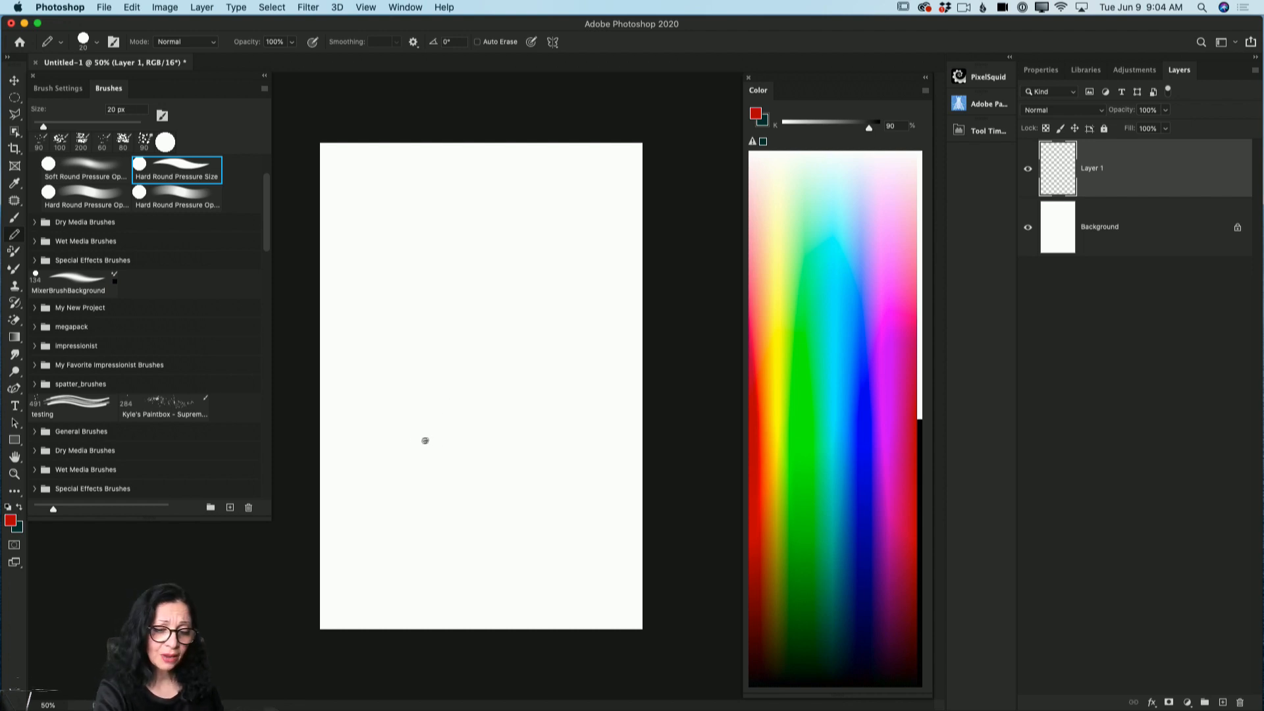
key(bracketleft)
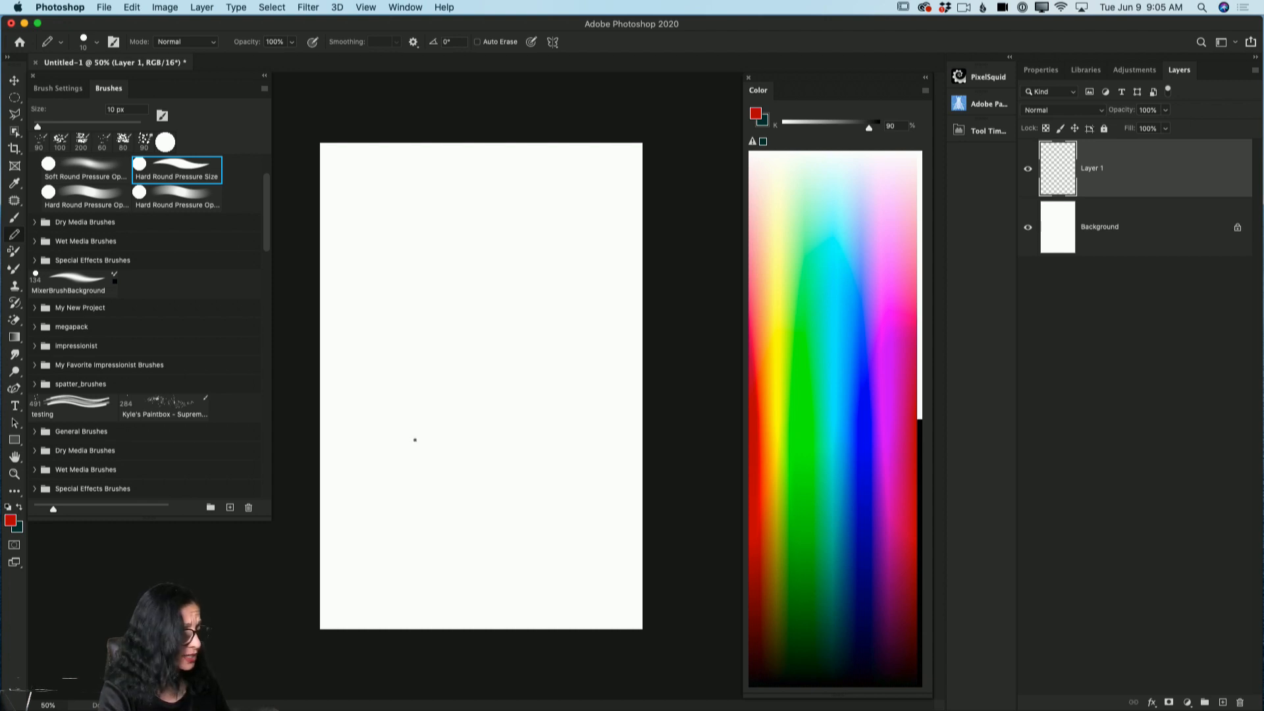
drag(416, 439, 427, 437)
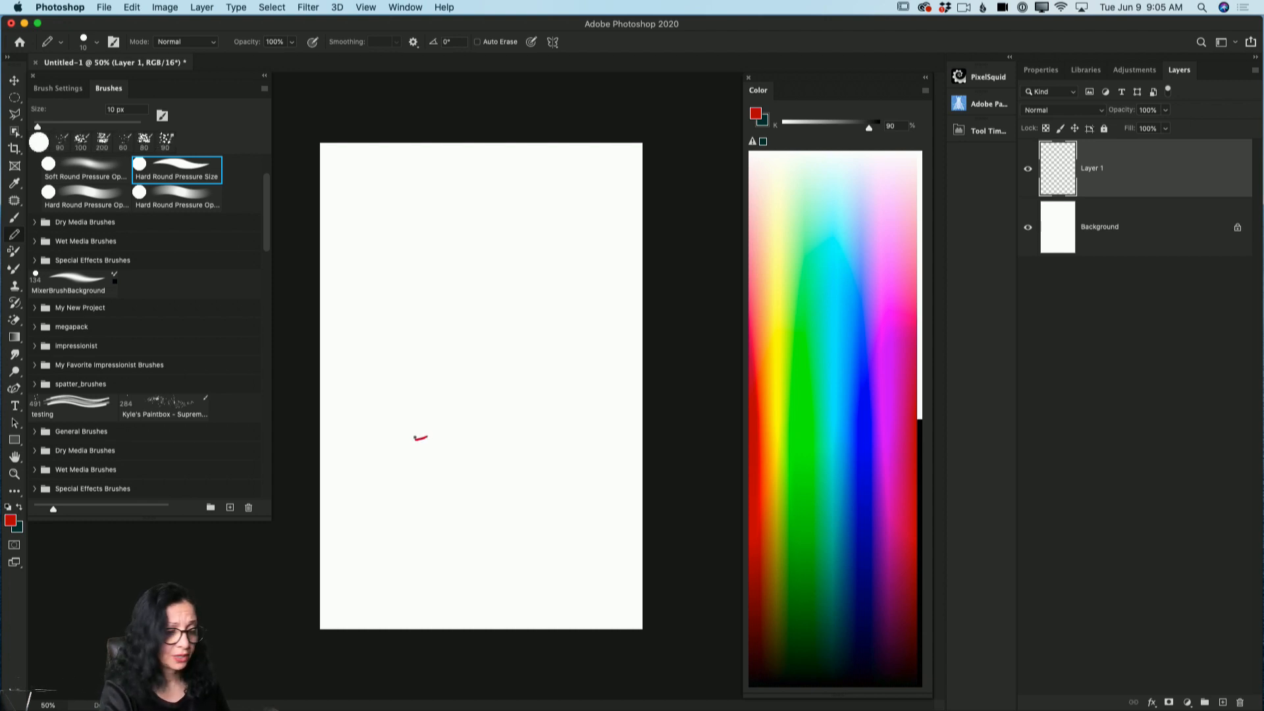
key(x)
Sketch the rounded outline of the first cherry in the lower-left part of the canvas, doubling the lines along its right edge.
drag(417, 439, 445, 428)
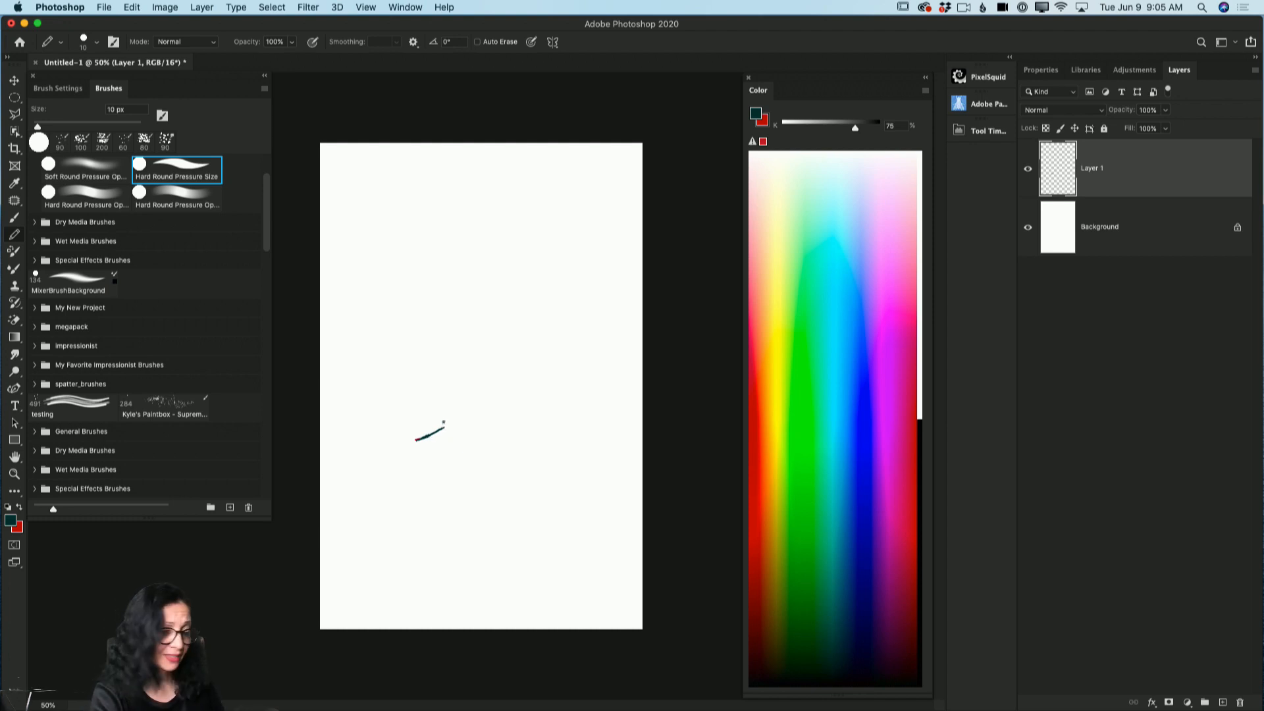
mouse_move(445, 428)
mouse_down()
mouse_move(483, 433)
mouse_move(493, 453)
mouse_up()
mouse_move(417, 439)
mouse_down()
mouse_move(393, 447)
mouse_move(384, 470)
mouse_move(392, 511)
mouse_move(421, 531)
mouse_move(465, 532)
mouse_up()
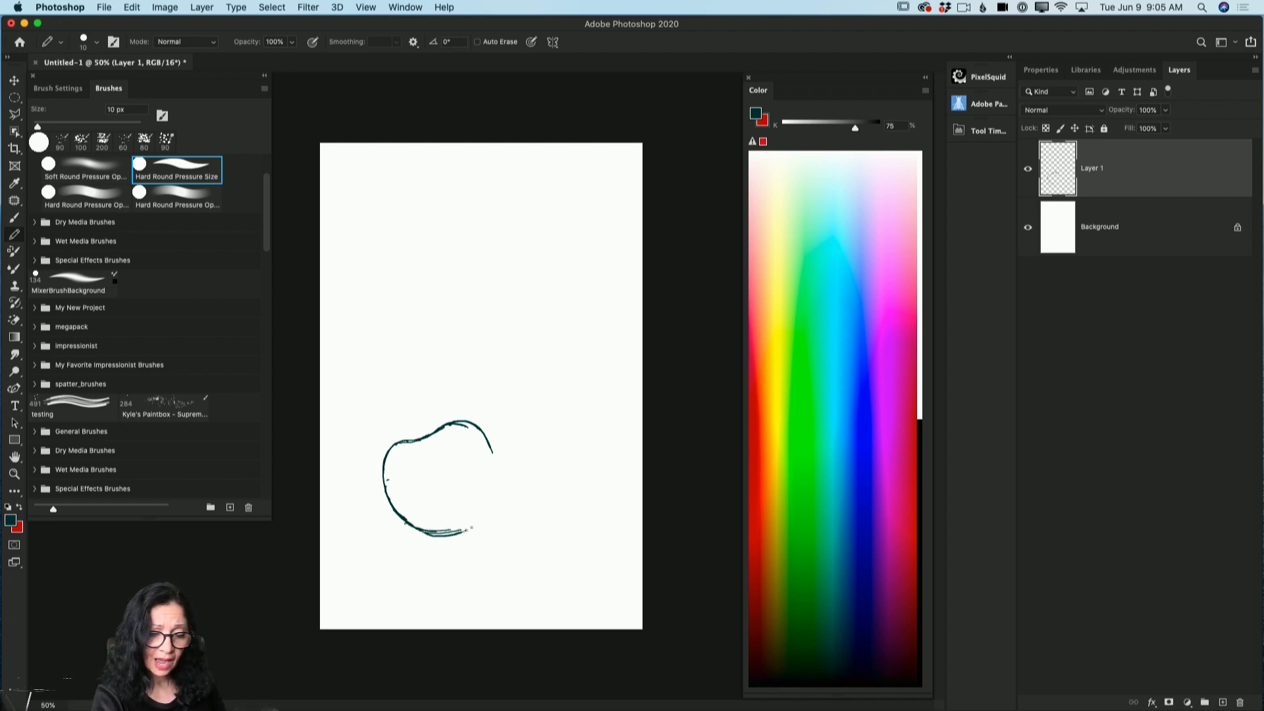
mouse_move(451, 428)
mouse_down()
mouse_move(479, 420)
mouse_move(510, 480)
mouse_up()
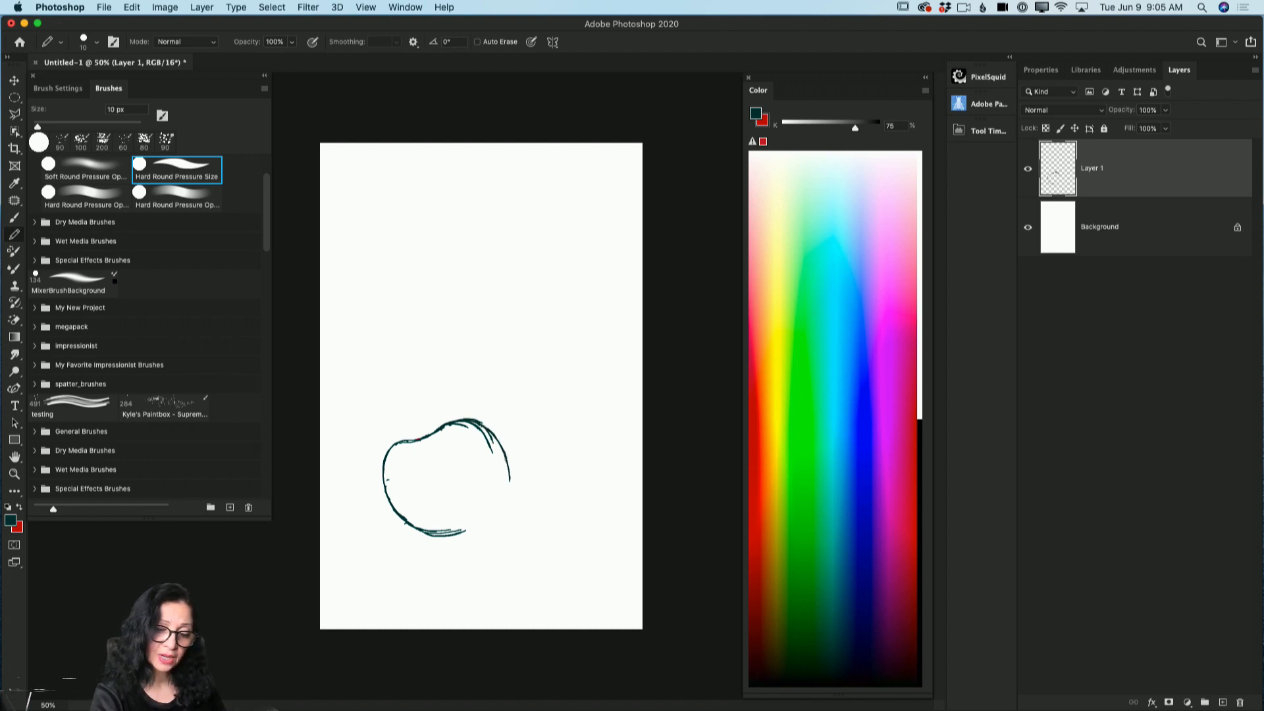
drag(492, 436, 508, 487)
mouse_move(465, 419)
mouse_down()
mouse_move(488, 426)
mouse_move(507, 462)
mouse_move(504, 499)
mouse_move(467, 531)
mouse_move(501, 504)
mouse_move(482, 524)
mouse_up()
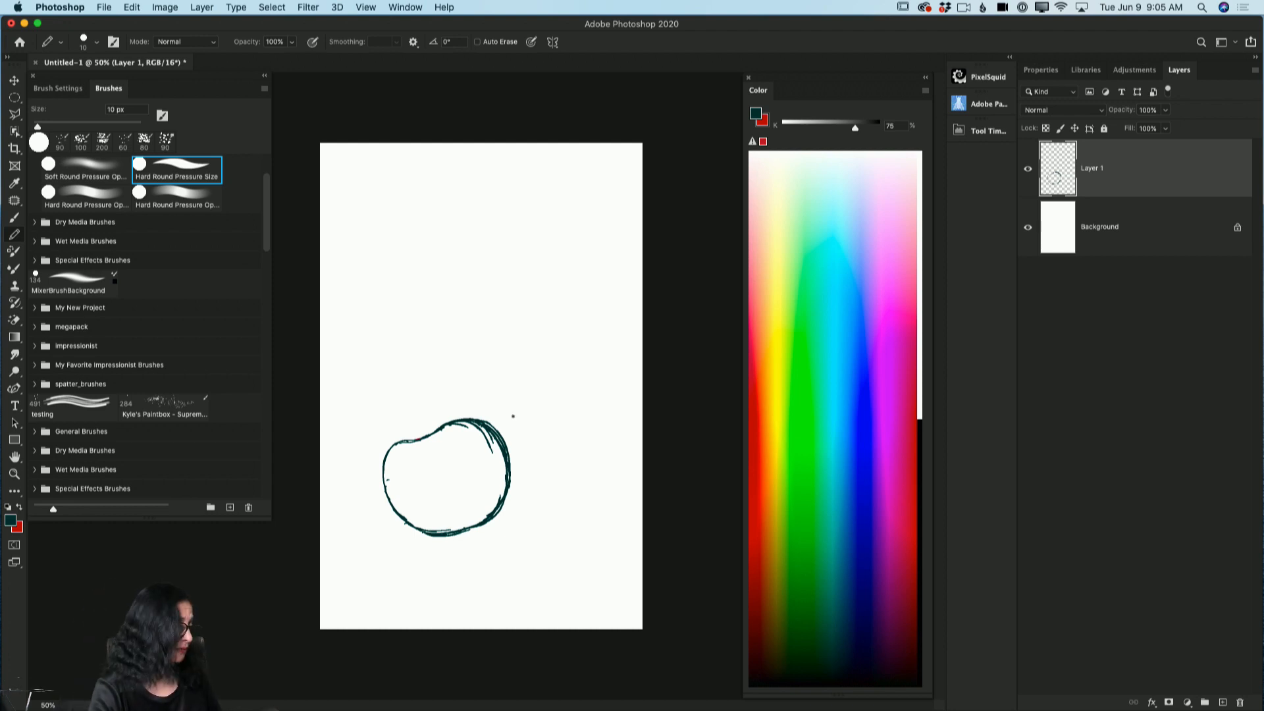
Sketch a second, slightly higher cherry touching the first one's right side, and add a small stem hollow to each cherry.
mouse_move(516, 415)
mouse_down()
mouse_move(505, 442)
mouse_move(556, 395)
mouse_move(595, 398)
mouse_move(607, 412)
mouse_up()
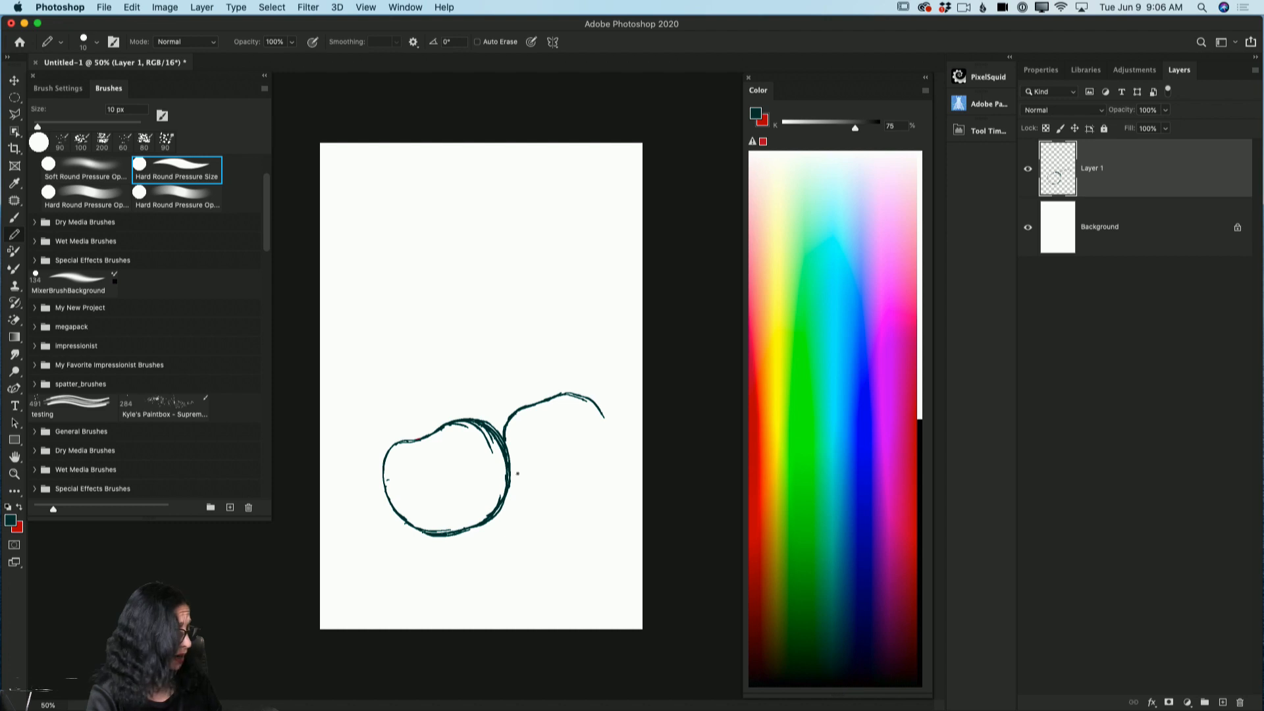
mouse_move(513, 474)
mouse_down()
mouse_move(551, 504)
mouse_move(541, 498)
mouse_move(585, 495)
mouse_up()
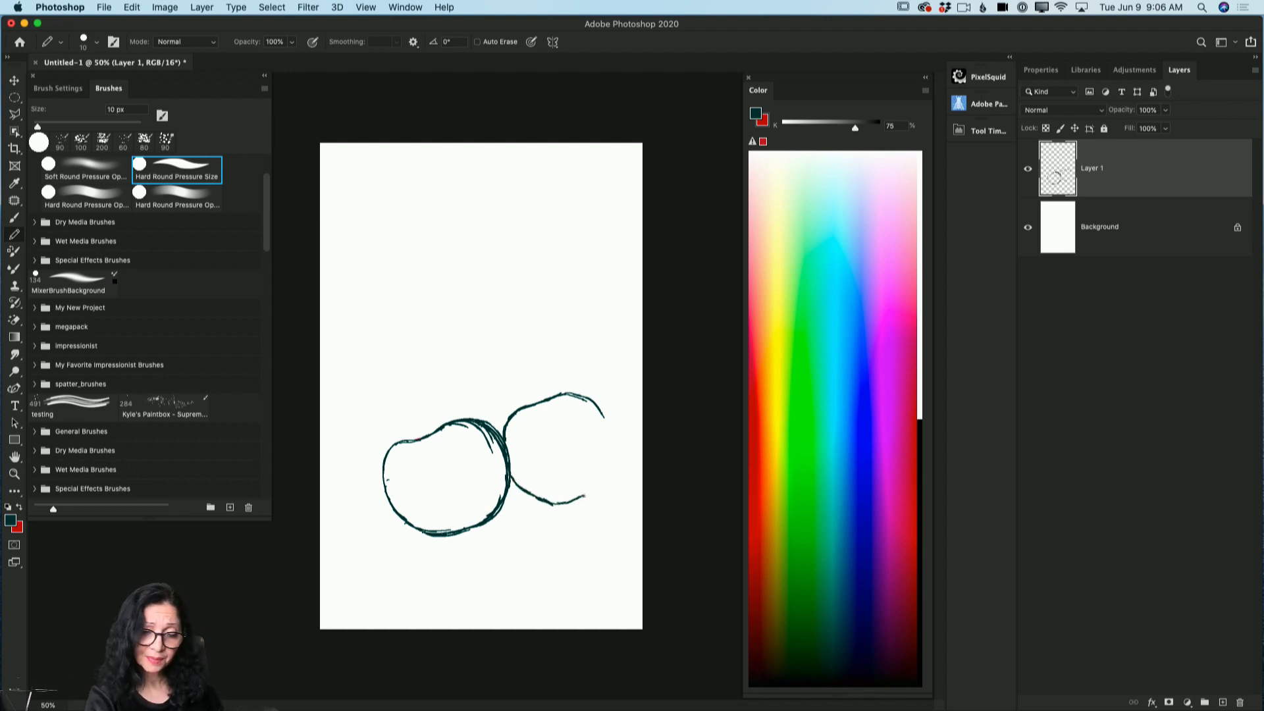
mouse_move(604, 416)
mouse_down()
mouse_move(611, 464)
mouse_move(577, 497)
mouse_up()
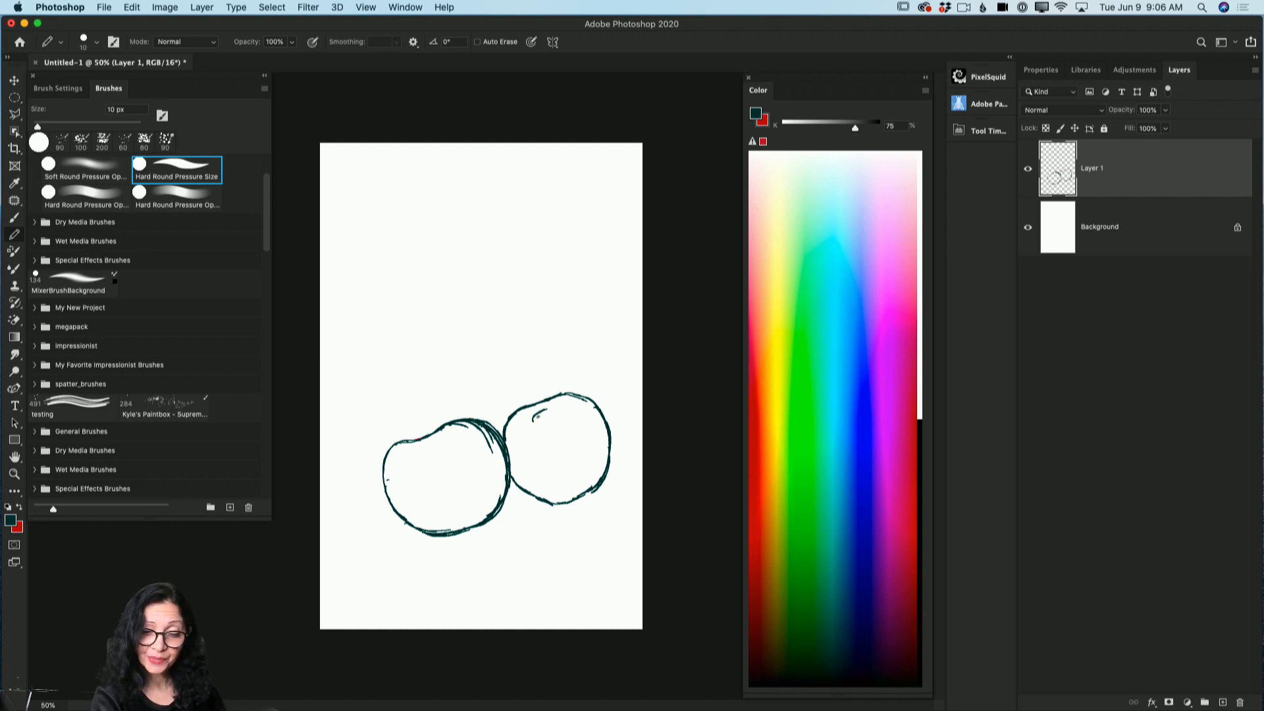
mouse_move(545, 410)
mouse_down()
mouse_move(562, 410)
mouse_move(556, 422)
mouse_up()
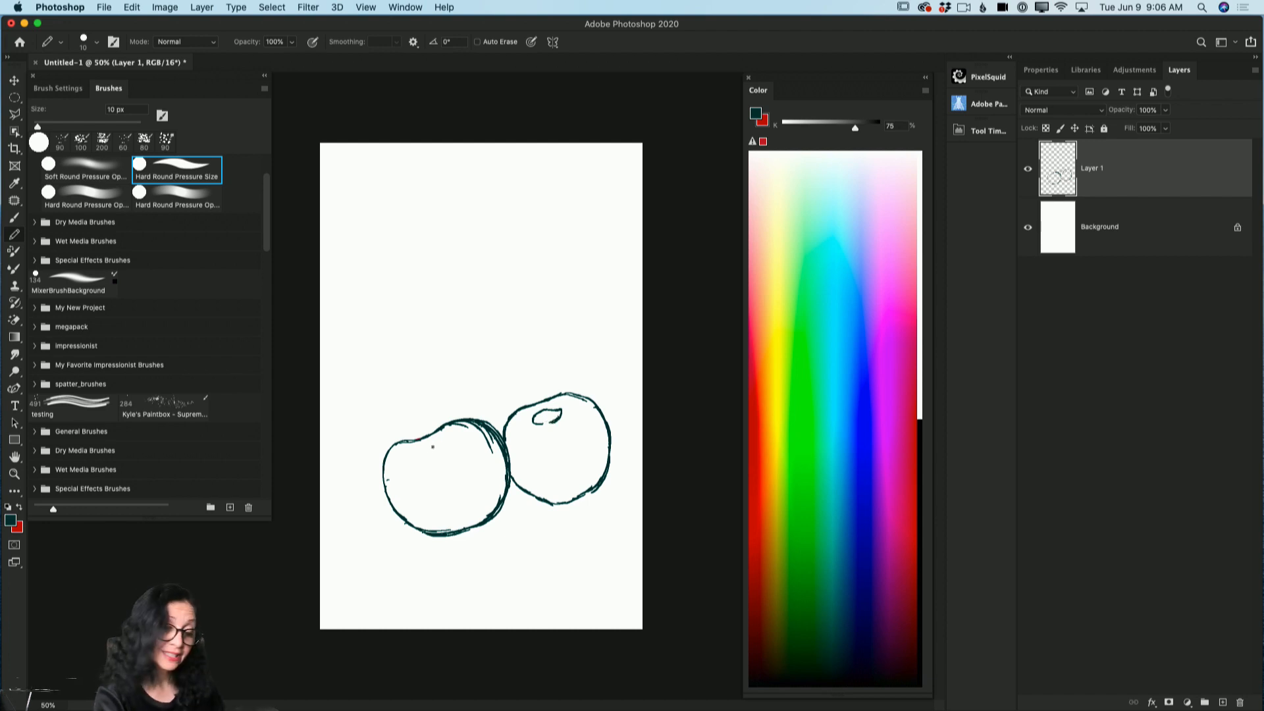
mouse_move(418, 452)
mouse_down()
mouse_move(445, 439)
mouse_move(426, 454)
mouse_up()
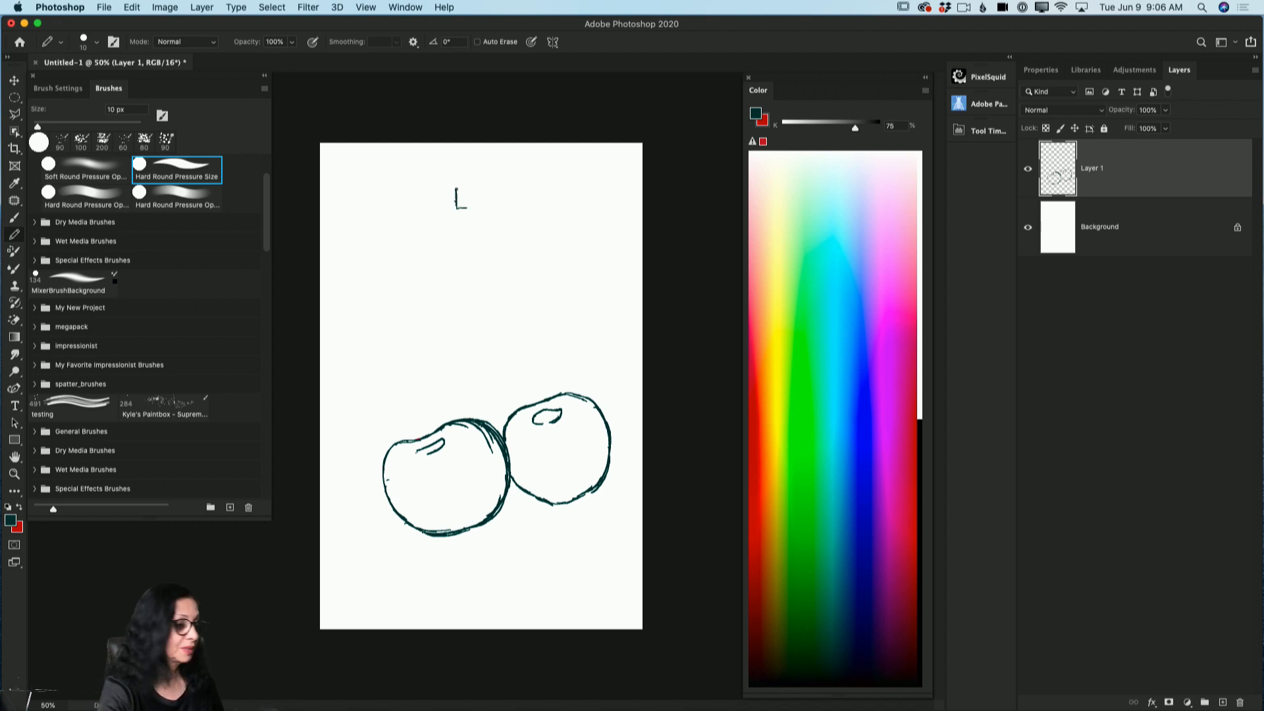
Draw a double-lined stem from each cherry's hollow up to a small square cap near the canvas top.
mouse_move(465, 187)
mouse_down()
mouse_move(412, 294)
mouse_move(417, 279)
mouse_move(422, 451)
mouse_up()
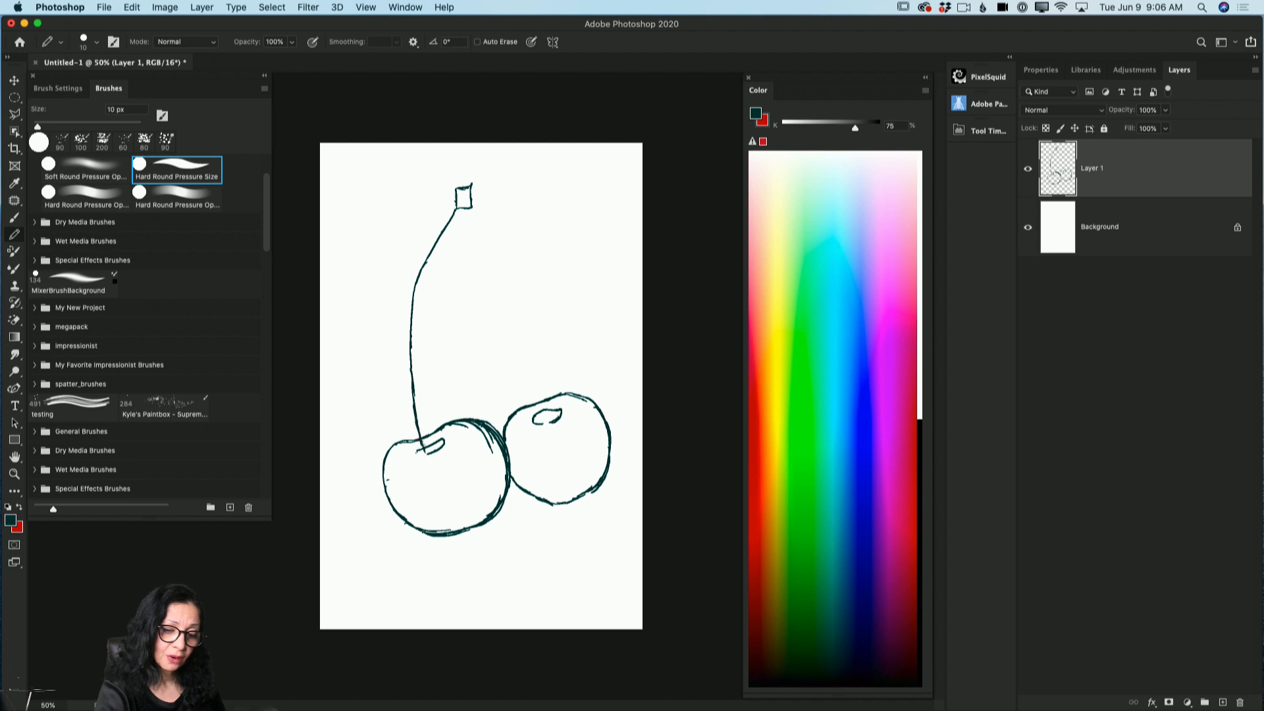
mouse_move(461, 221)
mouse_down()
mouse_move(433, 267)
mouse_move(416, 351)
mouse_move(433, 444)
mouse_up()
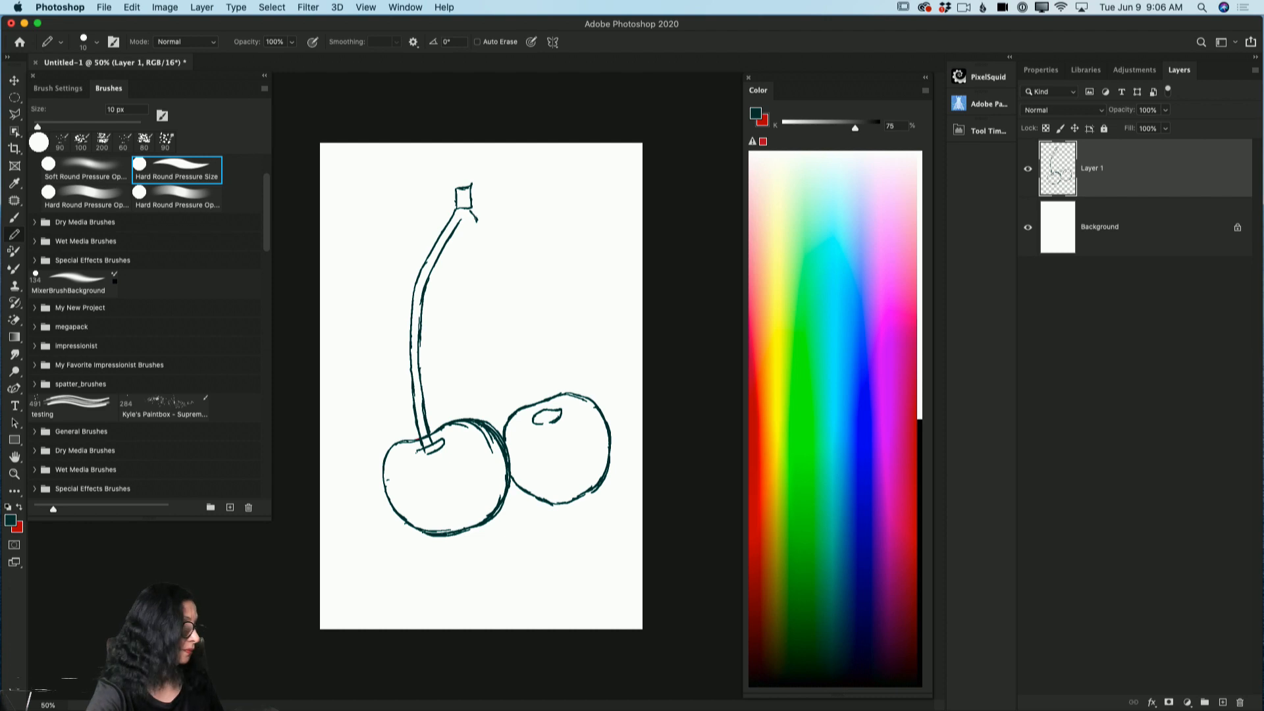
drag(480, 220, 549, 403)
drag(477, 238, 546, 418)
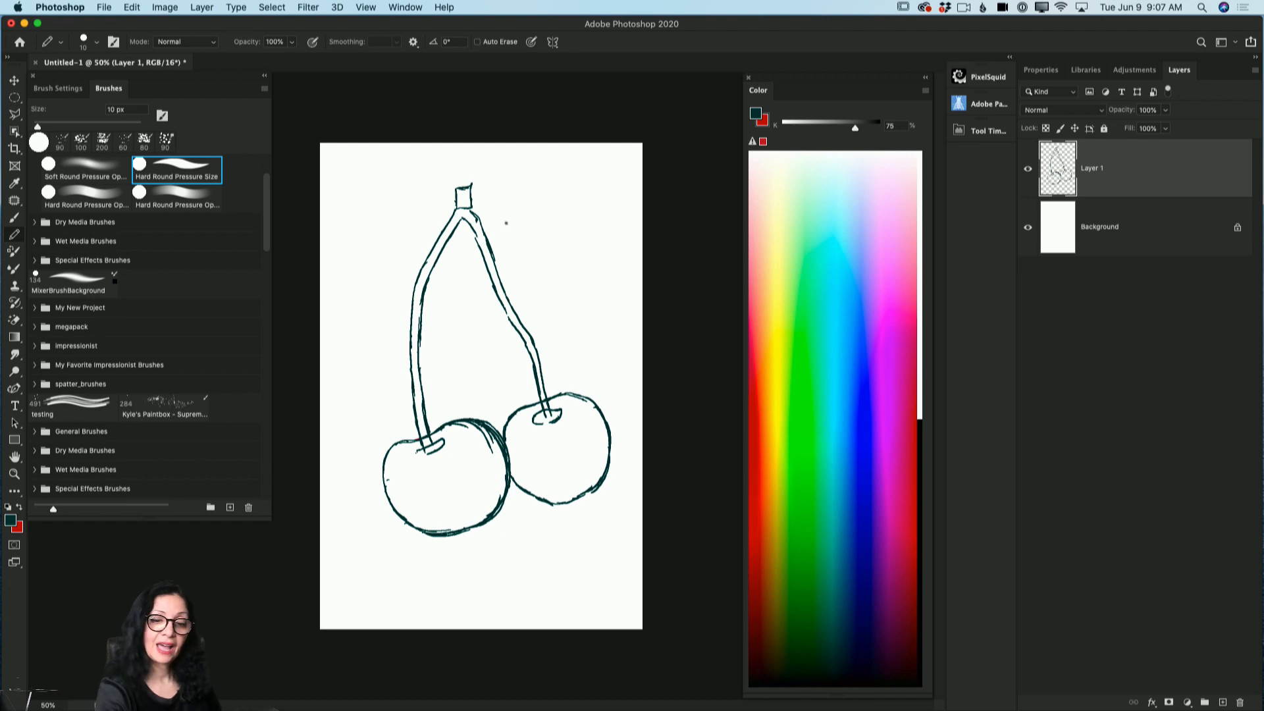
Sketch a pointed leaf with a central vein, extending down to the right from the stem cap.
mouse_move(473, 204)
mouse_down()
mouse_move(546, 196)
mouse_move(545, 255)
mouse_move(574, 280)
mouse_up()
drag(541, 196, 590, 287)
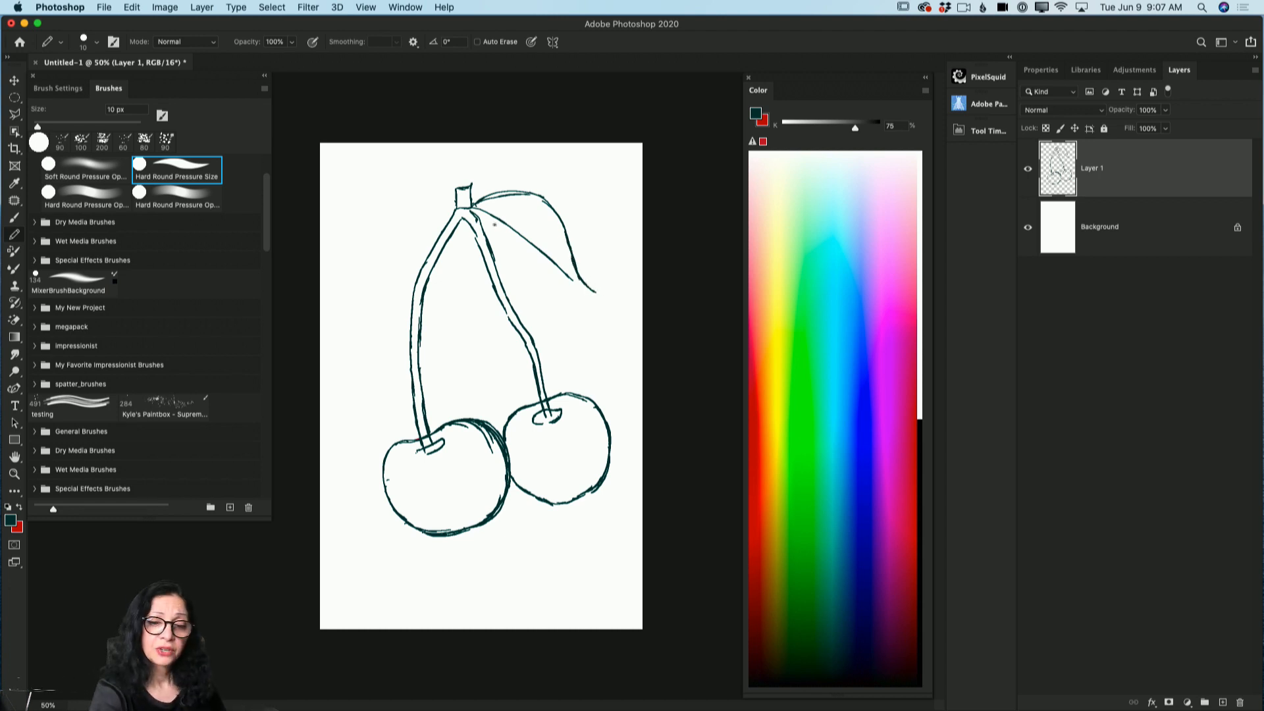
mouse_move(499, 266)
mouse_down()
mouse_move(546, 301)
mouse_move(599, 291)
mouse_up()
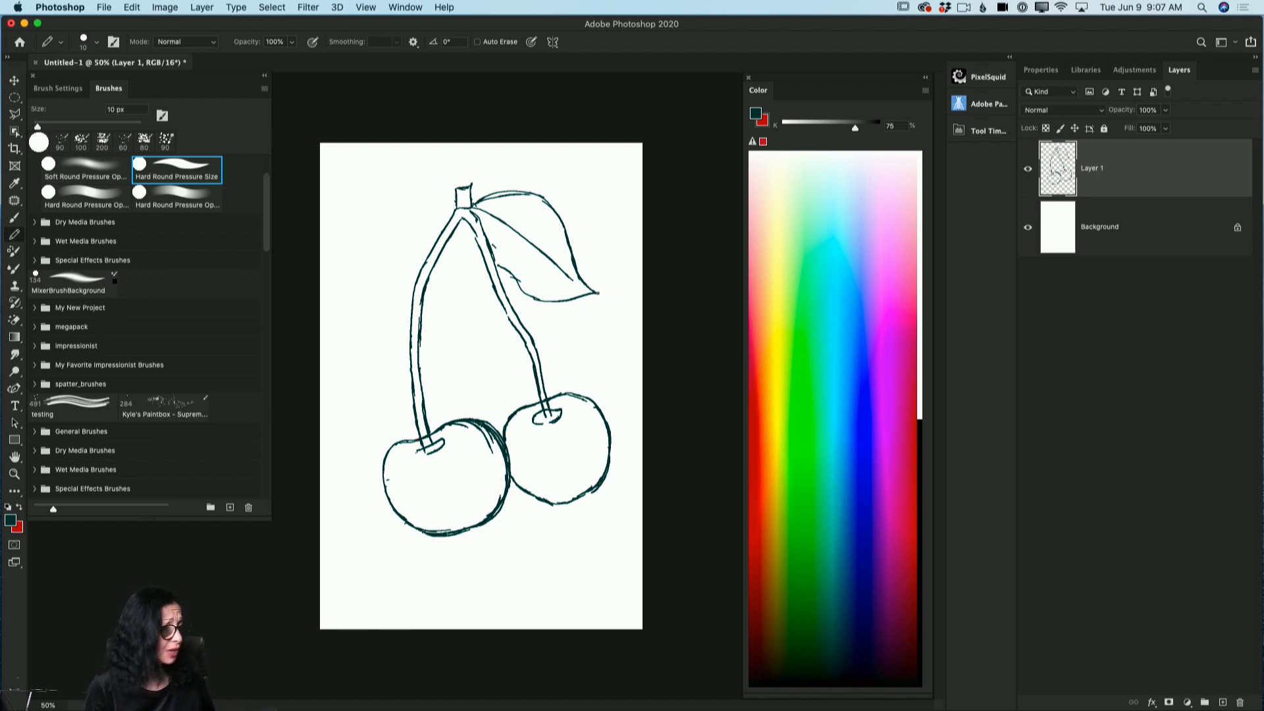
Add a layer above the sketch, choose the 343 px Kyle's Paintbox - French brush from Impressionist 2, and make red the foreground color.
click(1223, 701)
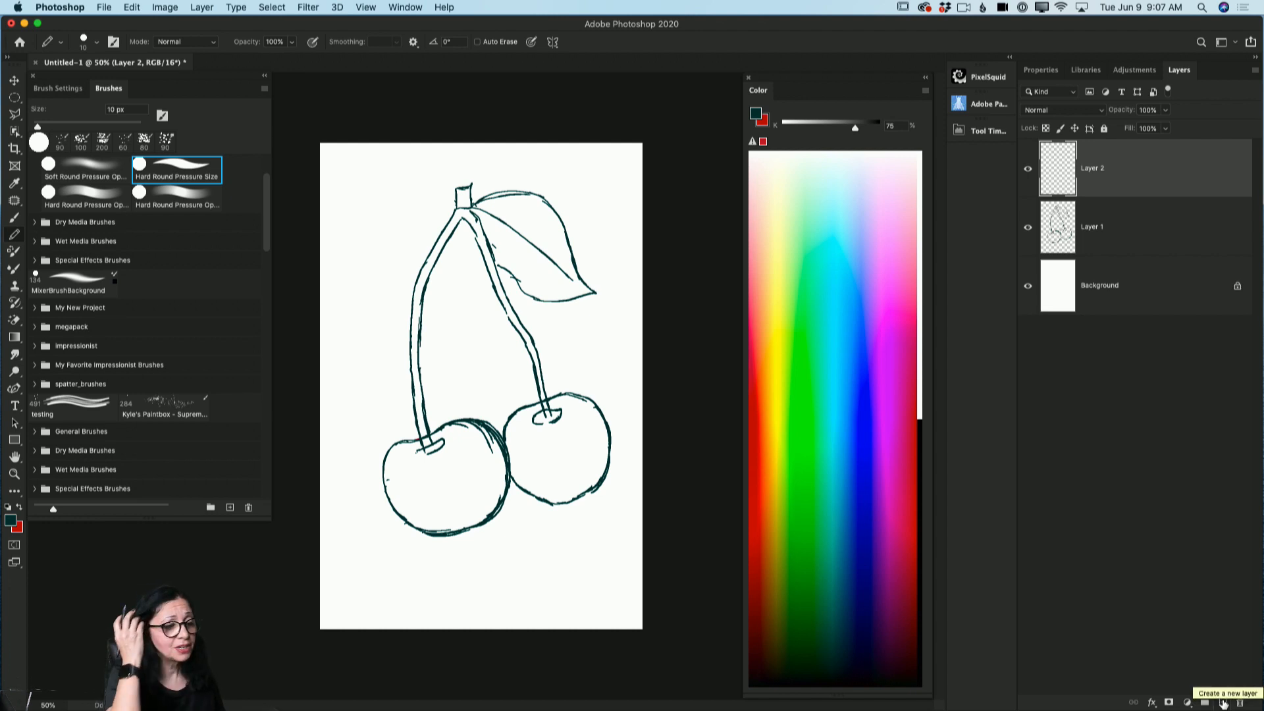
mouse_move(268, 227)
mouse_down()
mouse_move(271, 446)
mouse_move(276, 429)
mouse_up()
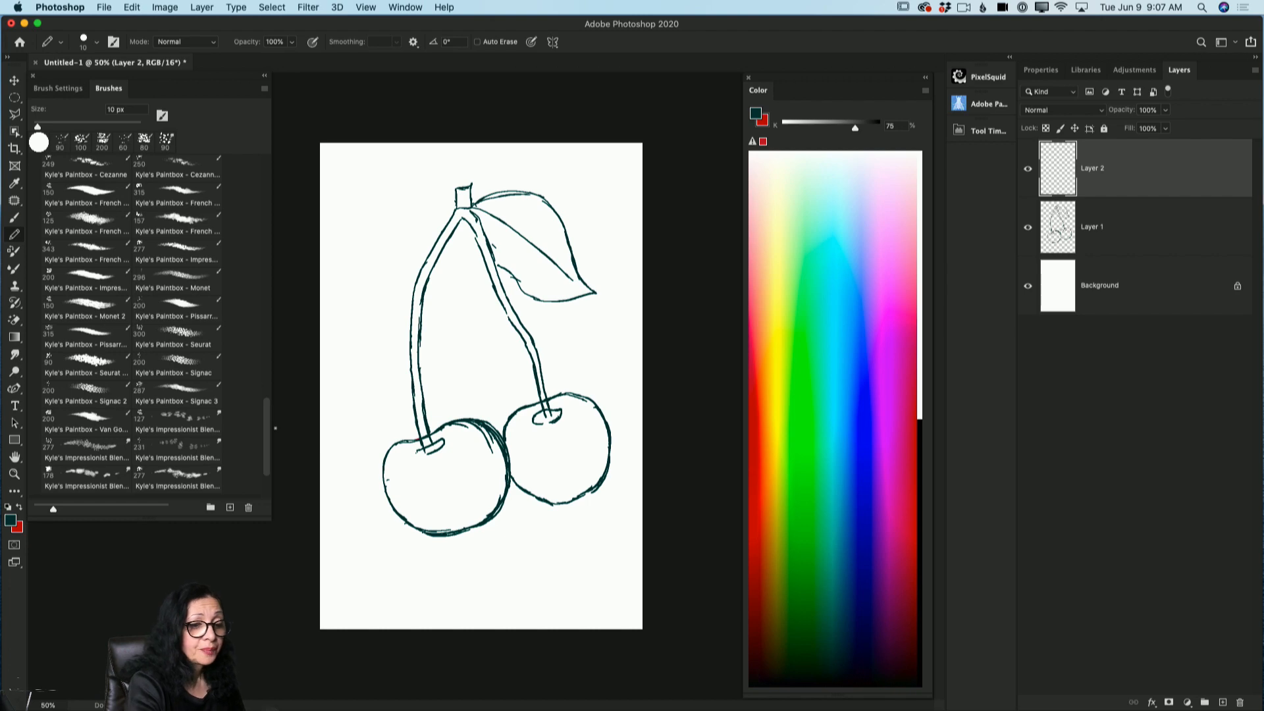
scroll(270, 421, up, 3)
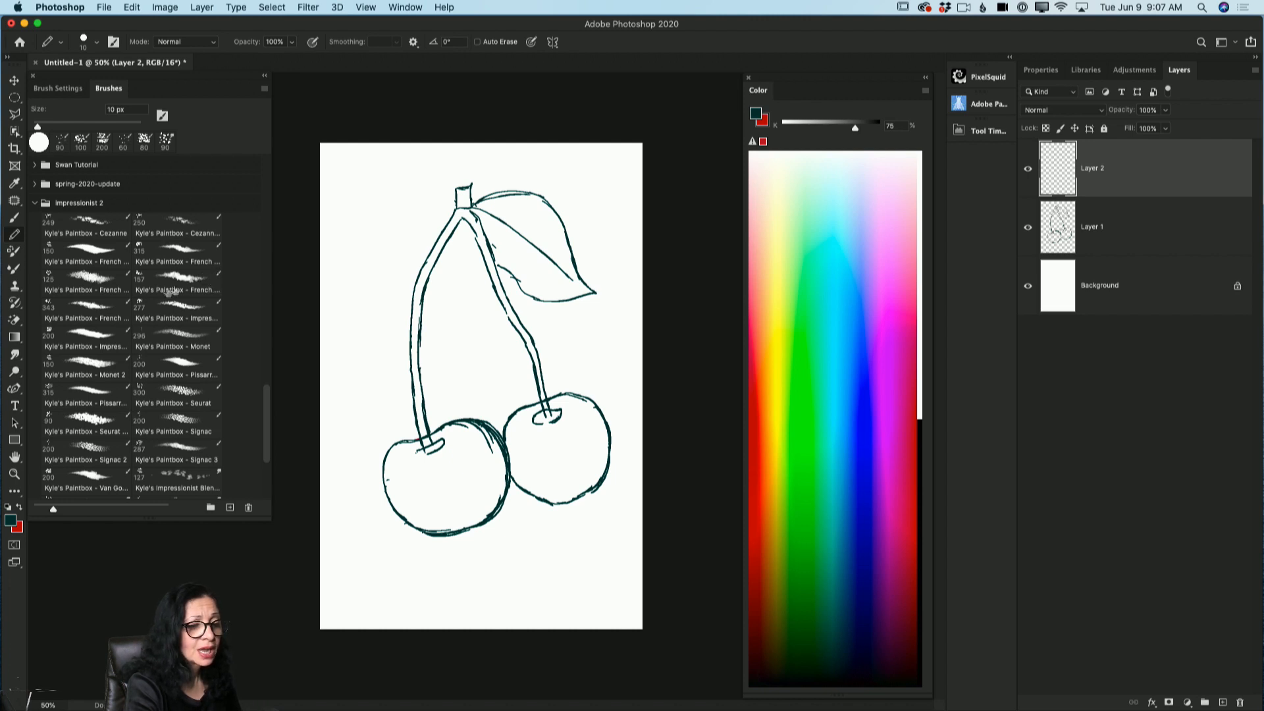
click(109, 310)
click(19, 508)
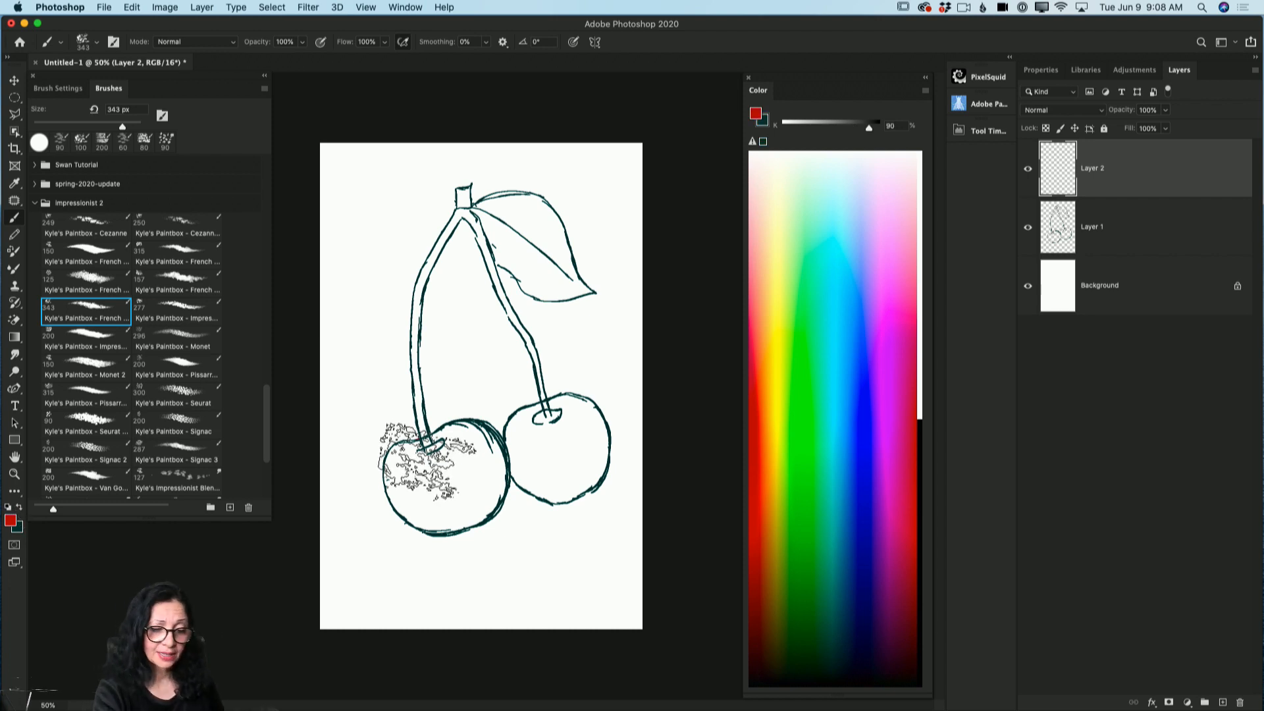
Reduce the brush size to 80 px.
key(bracketleft)
key(bracketleft)
key(bracketleft)
key(bracketleft)
key(bracketleft)
key(bracketleft)
key(bracketleft)
key(bracketleft)
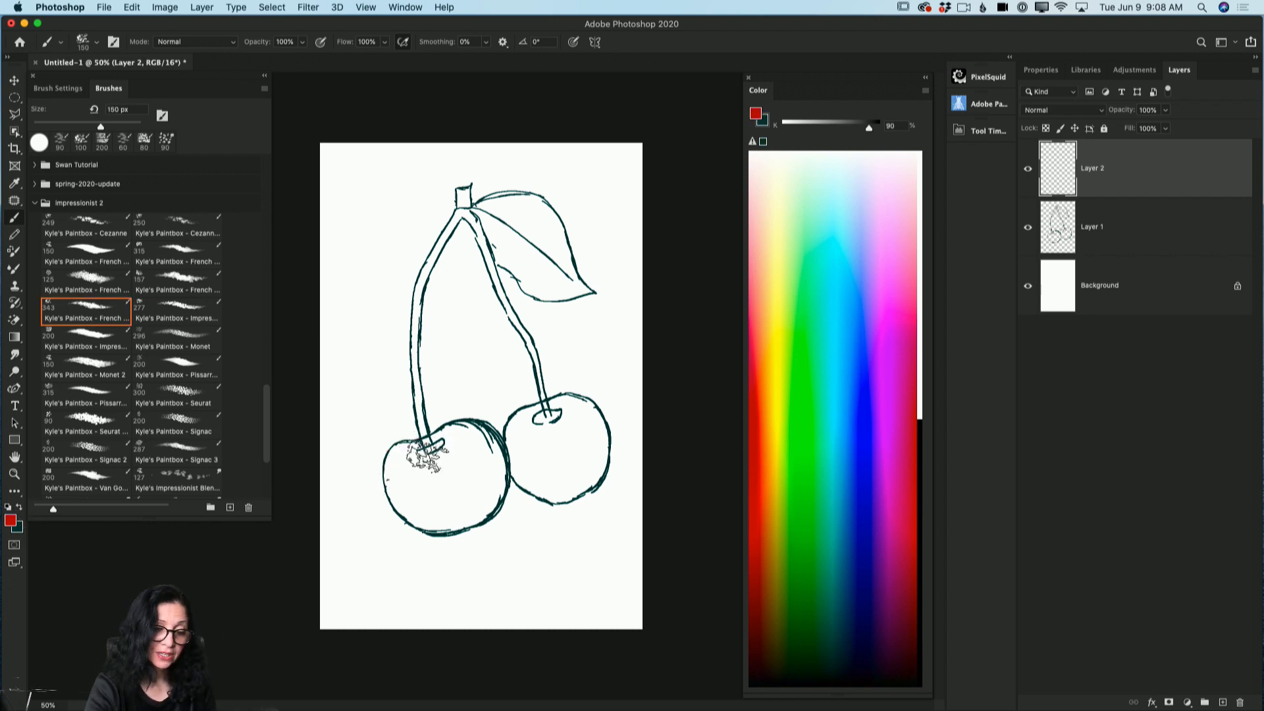
key(bracketleft)
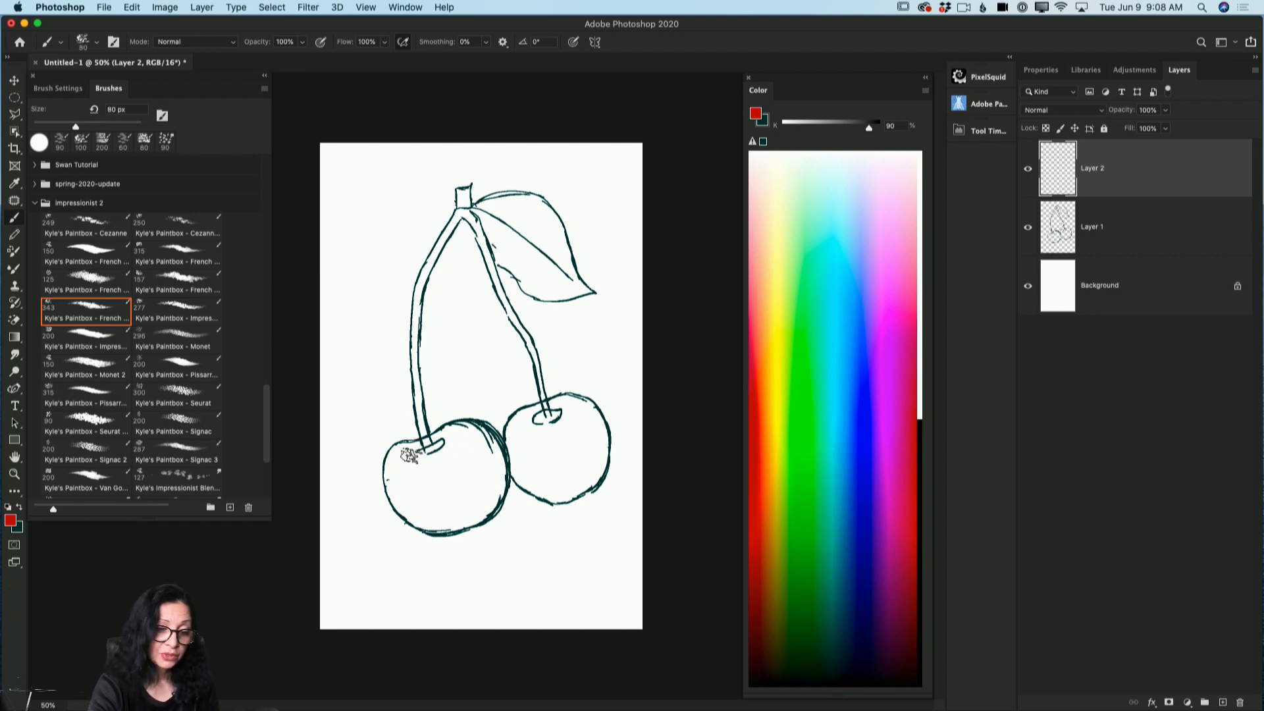
Try red paint on the left cherry's upper-left edge, and replace the painted layer with a new empty one.
mouse_move(420, 453)
mouse_down()
mouse_move(409, 496)
mouse_move(412, 445)
mouse_move(403, 495)
mouse_move(404, 442)
mouse_move(390, 487)
mouse_move(405, 461)
mouse_up()
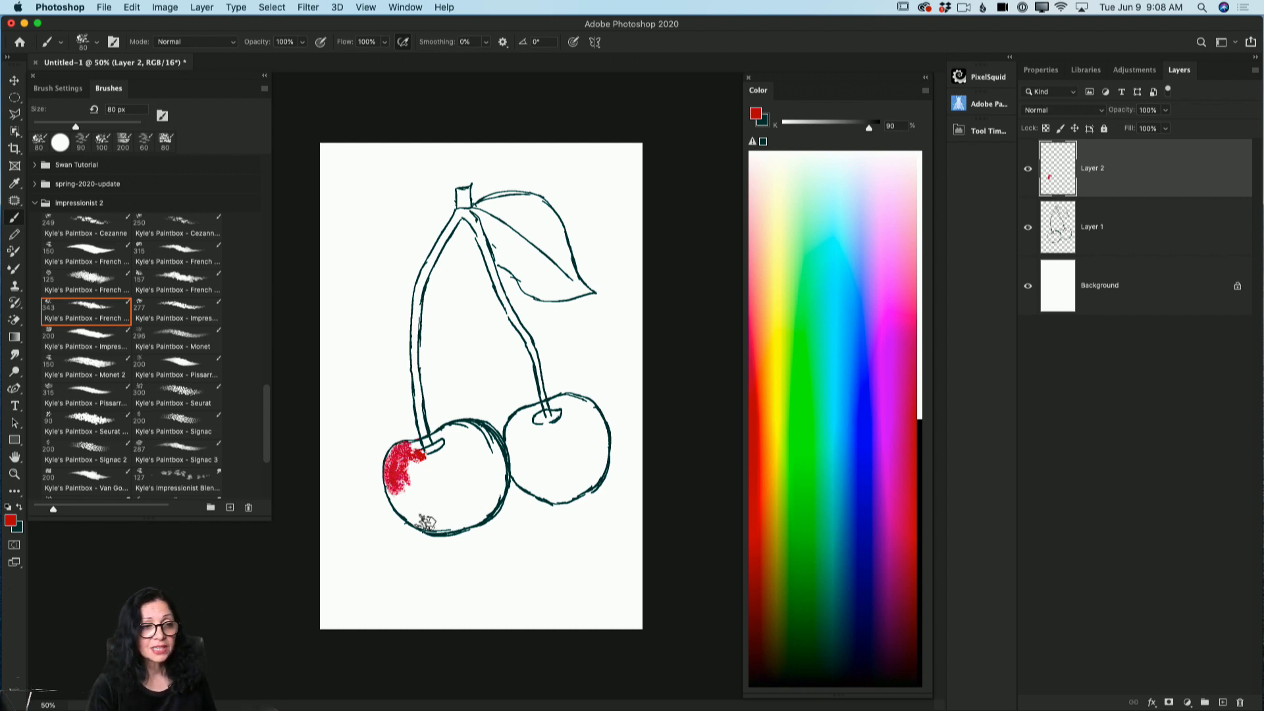
drag(1164, 182, 1241, 703)
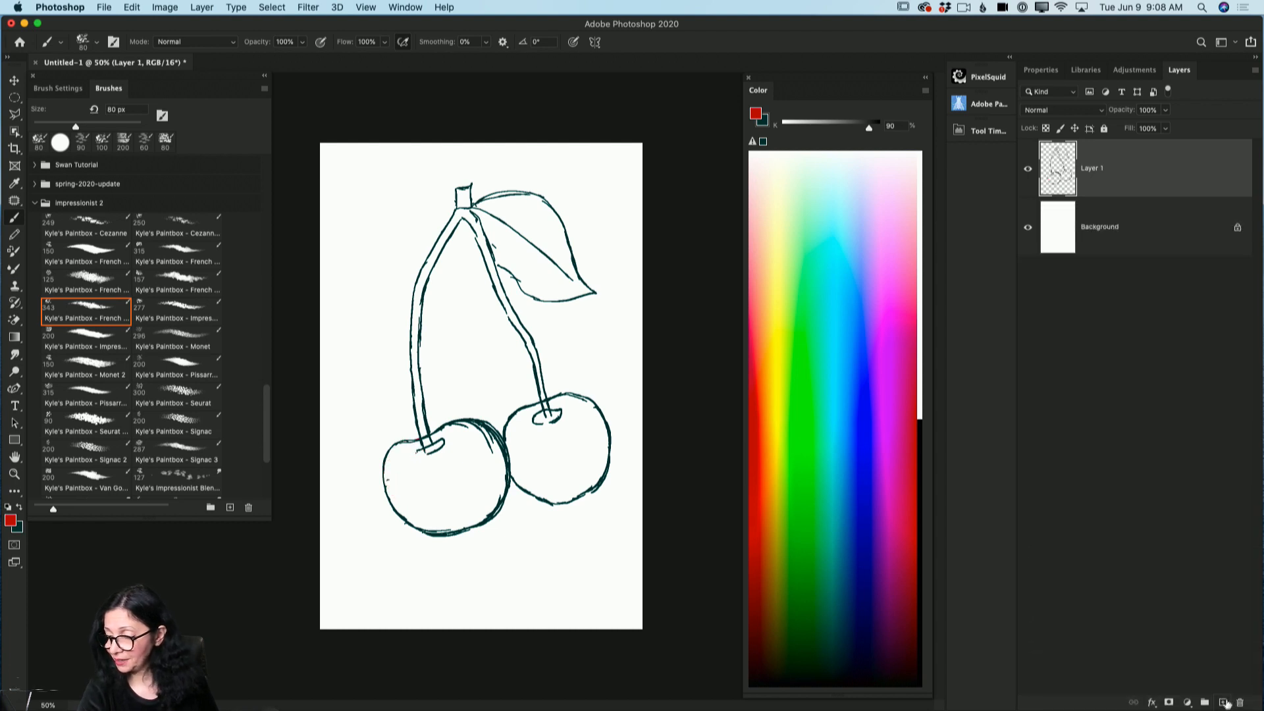
click(1223, 703)
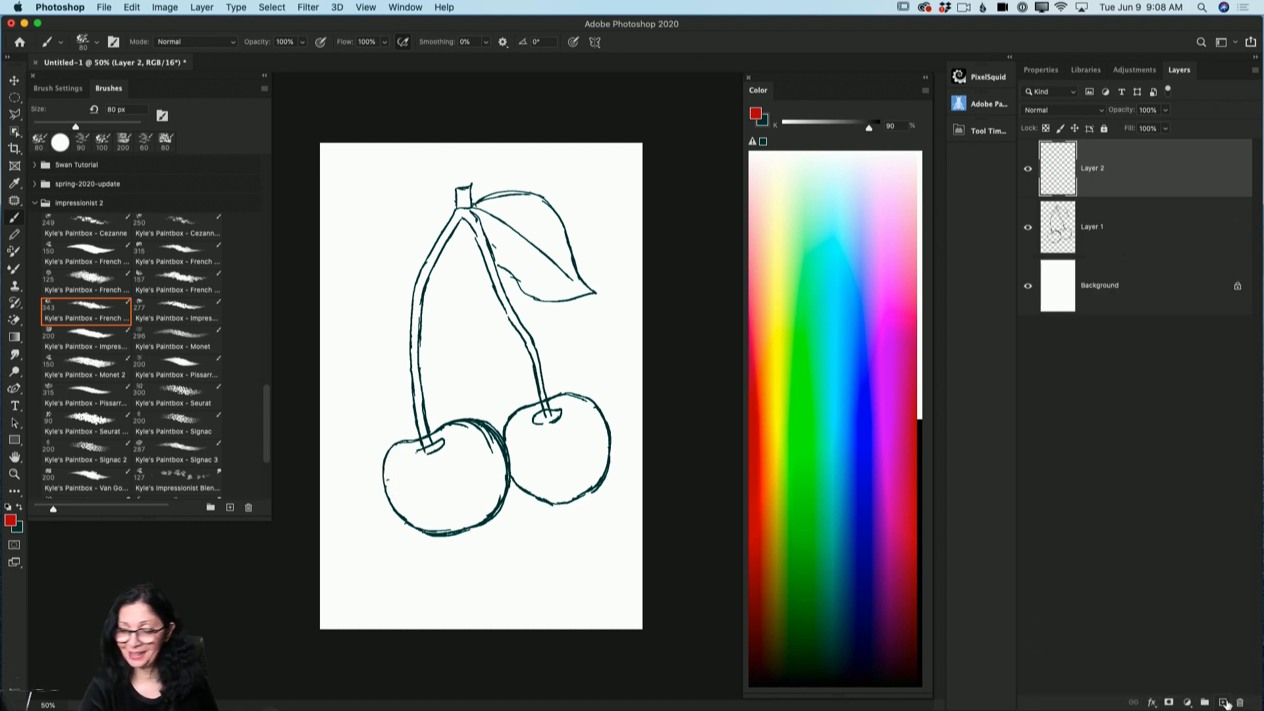
Choose the 200 px Kyle's Paintbox - Pissarro brush, reduce it to 70 px, and paint red strokes along the left cherry's left side.
click(177, 366)
mouse_move(402, 475)
mouse_down()
mouse_move(432, 481)
mouse_move(421, 489)
mouse_up()
key(bracketleft)
key(bracketleft)
key(bracketleft)
key(bracketleft)
key(bracketleft)
key(bracketleft)
key(bracketleft)
mouse_move(400, 448)
mouse_down()
mouse_move(400, 487)
mouse_move(412, 456)
mouse_move(412, 467)
mouse_move(402, 440)
mouse_move(392, 503)
mouse_move(407, 460)
mouse_move(396, 441)
mouse_move(414, 513)
mouse_move(414, 453)
mouse_move(435, 484)
mouse_up()
Enlarge the brush to 125 px and paint curved red strokes over the left cherry's upper-right side.
key(bracketright)
key(bracketright)
key(bracketright)
key(bracketright)
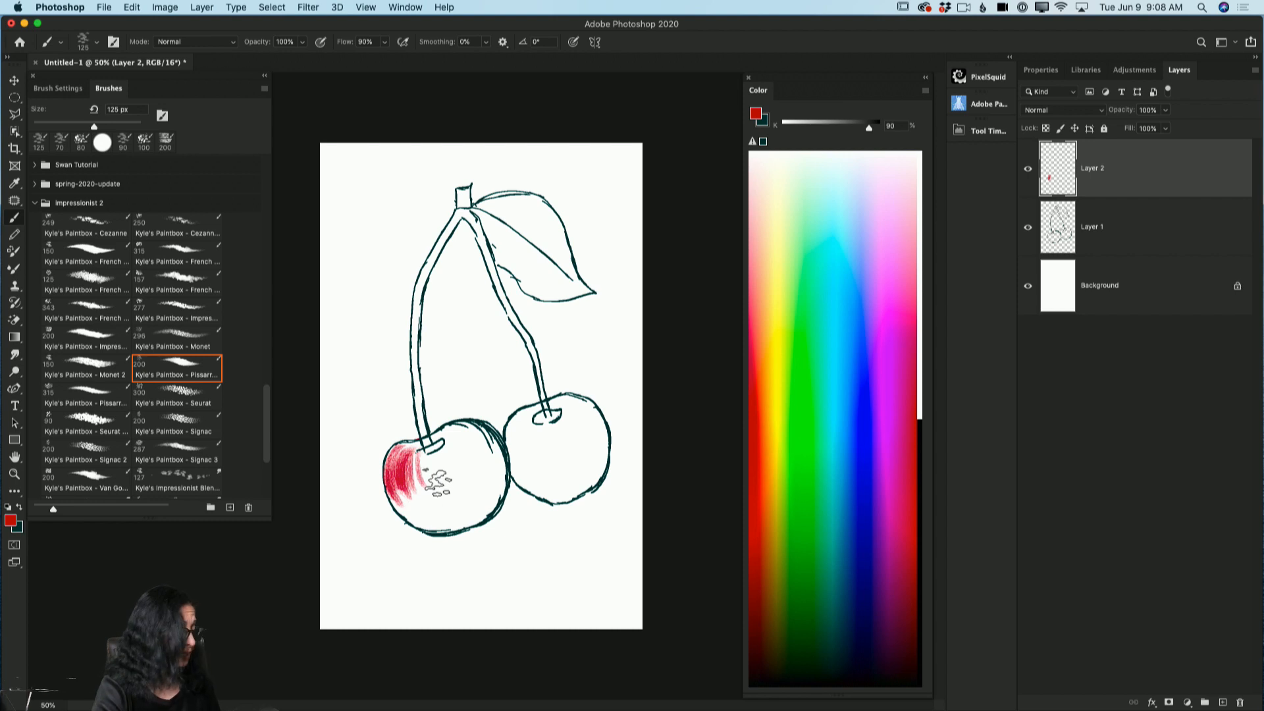
mouse_move(447, 432)
mouse_down()
mouse_move(488, 450)
mouse_move(470, 426)
mouse_move(488, 455)
mouse_move(457, 443)
mouse_move(499, 469)
mouse_move(493, 495)
mouse_up()
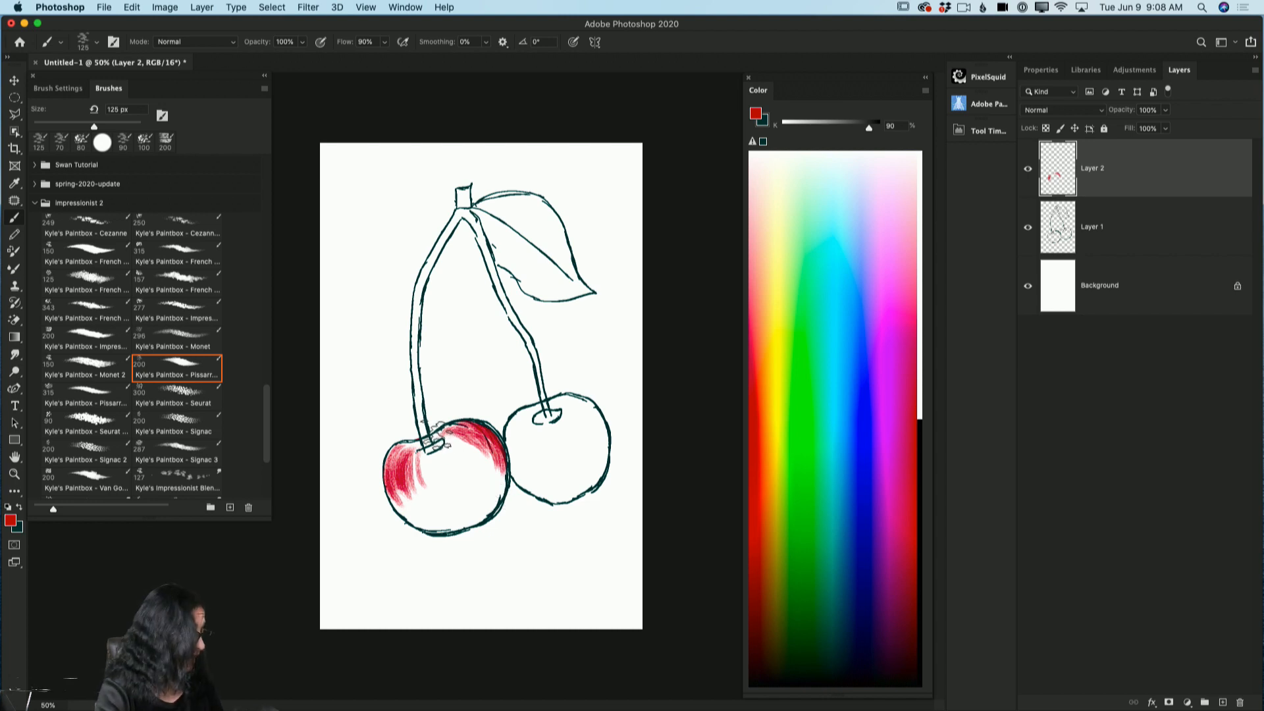
drag(454, 444, 491, 479)
drag(453, 443, 498, 494)
drag(491, 450, 492, 500)
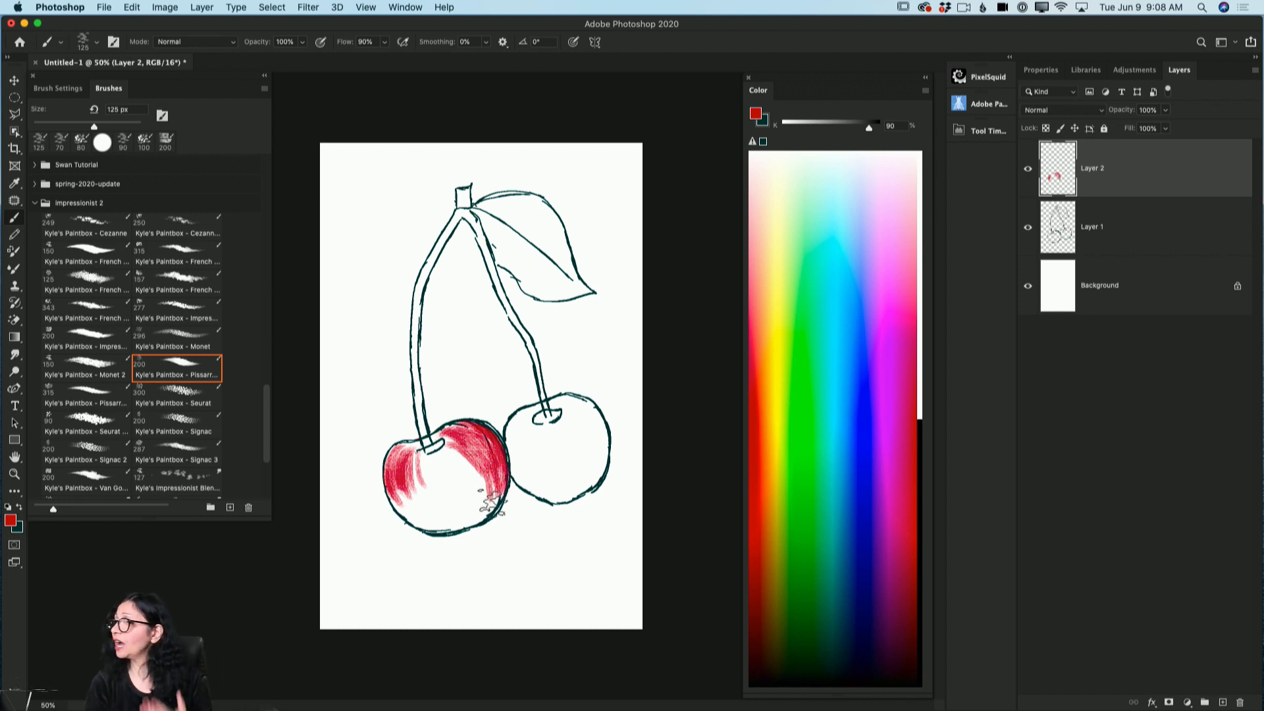
Fill the rest of the left cherry with red strokes, enlarging the brush to 175 px, and finally reduce the brush to 90 px.
mouse_move(432, 448)
mouse_down()
mouse_move(437, 490)
mouse_move(423, 458)
mouse_move(436, 484)
mouse_move(420, 471)
mouse_move(421, 526)
mouse_up()
mouse_move(388, 465)
mouse_down()
mouse_move(383, 500)
mouse_move(394, 478)
mouse_move(380, 490)
mouse_move(419, 497)
mouse_move(390, 495)
mouse_move(416, 497)
mouse_move(437, 523)
mouse_up()
mouse_move(437, 448)
mouse_down()
mouse_move(462, 491)
mouse_move(444, 460)
mouse_move(478, 491)
mouse_move(433, 462)
mouse_move(470, 473)
mouse_move(461, 449)
mouse_move(483, 494)
mouse_move(466, 474)
mouse_move(484, 484)
mouse_move(479, 421)
mouse_move(484, 507)
mouse_up()
key(bracketright)
key(bracketright)
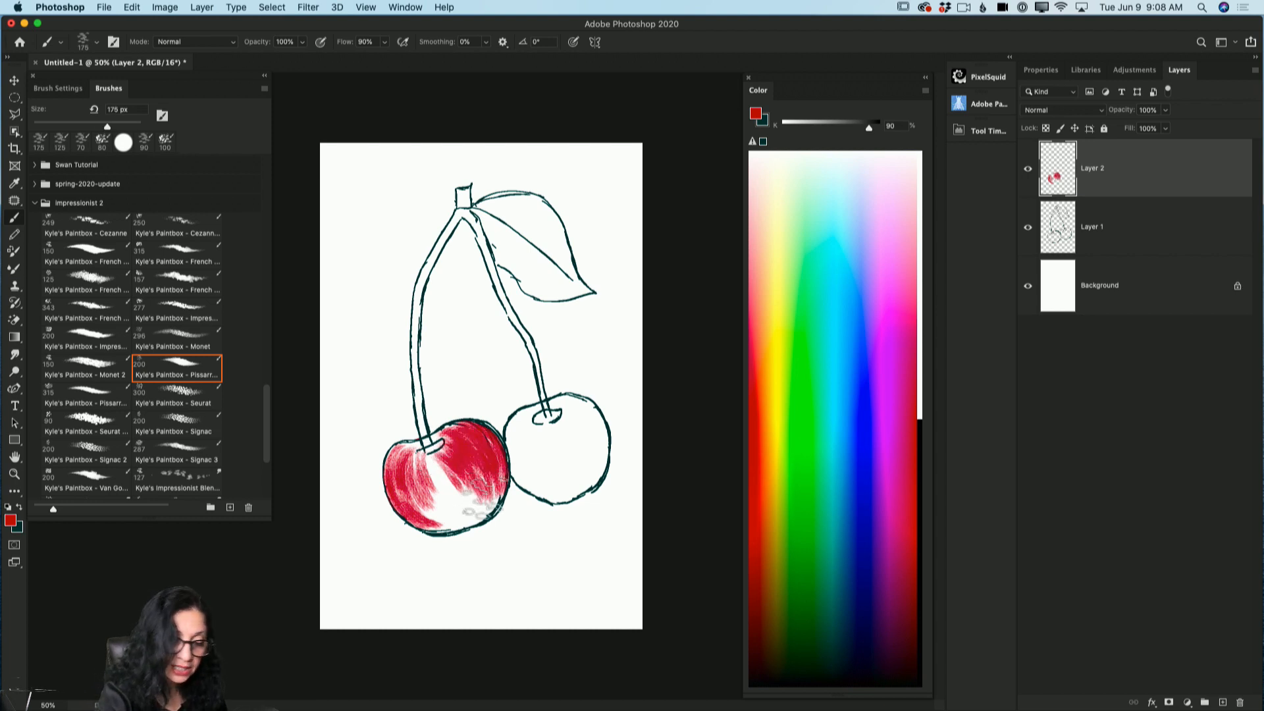
mouse_move(442, 468)
mouse_down()
mouse_move(449, 497)
mouse_move(435, 484)
mouse_move(432, 497)
mouse_move(456, 514)
mouse_move(423, 514)
mouse_move(412, 528)
mouse_move(443, 526)
mouse_move(435, 536)
mouse_move(450, 500)
mouse_move(459, 513)
mouse_move(449, 487)
mouse_move(482, 510)
mouse_move(439, 510)
mouse_move(462, 523)
mouse_move(433, 530)
mouse_move(472, 524)
mouse_move(426, 532)
mouse_move(469, 514)
mouse_move(439, 507)
mouse_move(462, 510)
mouse_move(446, 540)
mouse_move(488, 494)
mouse_move(488, 517)
mouse_move(443, 539)
mouse_move(476, 530)
mouse_up()
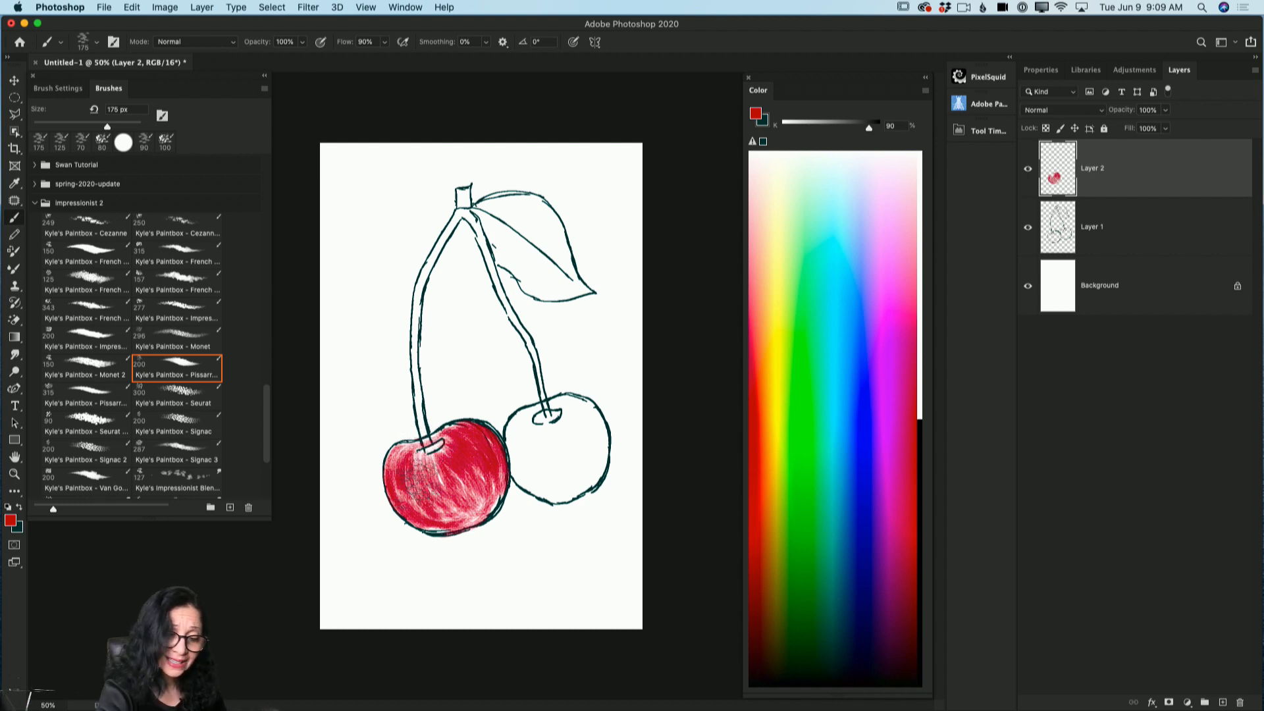
key(bracketleft)
key(bracketleft)
key(bracketleft)
key(bracketleft)
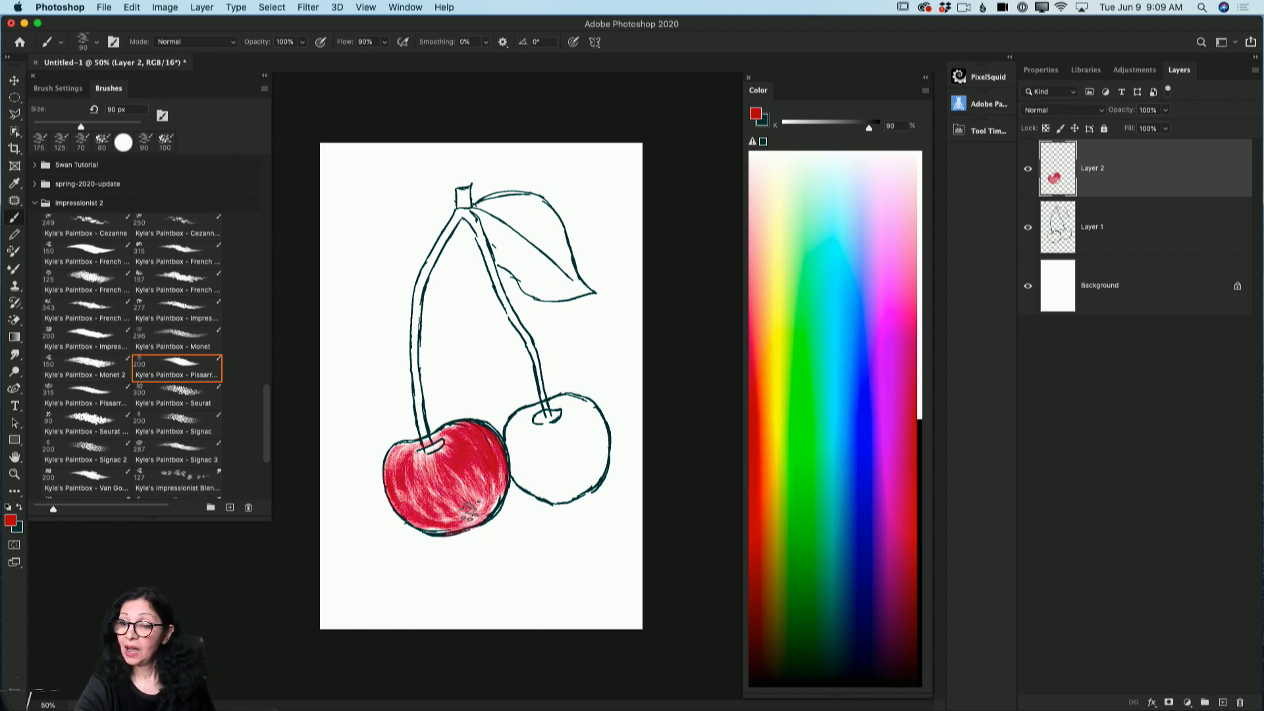
Lower the sketch layer's opacity to 14% and reselect the red paint layer.
click(1118, 240)
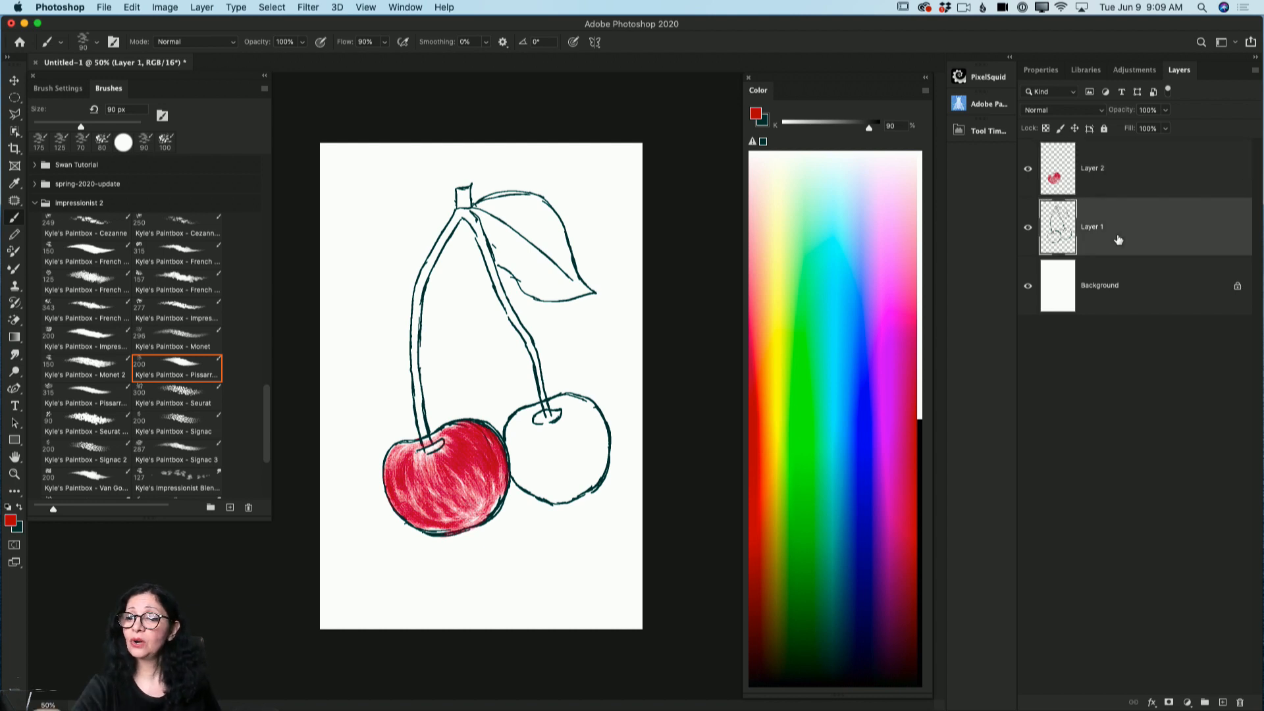
click(1165, 110)
drag(1166, 129, 1113, 129)
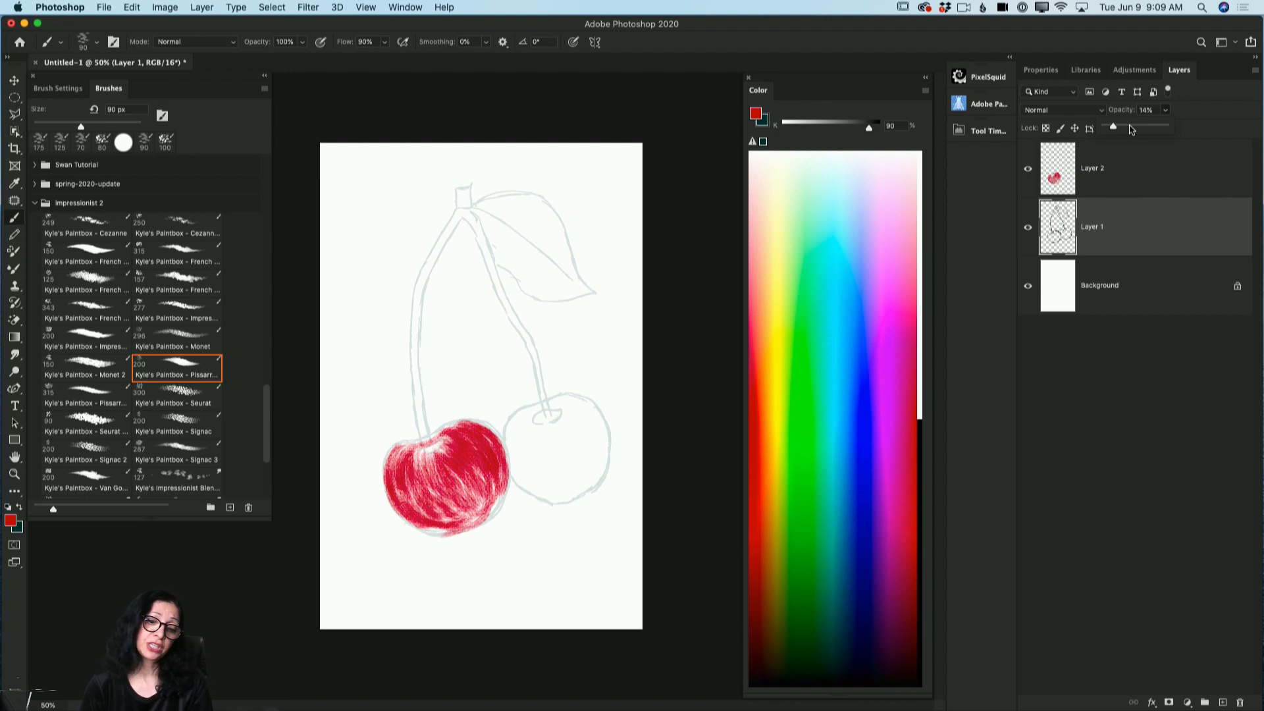
click(1112, 177)
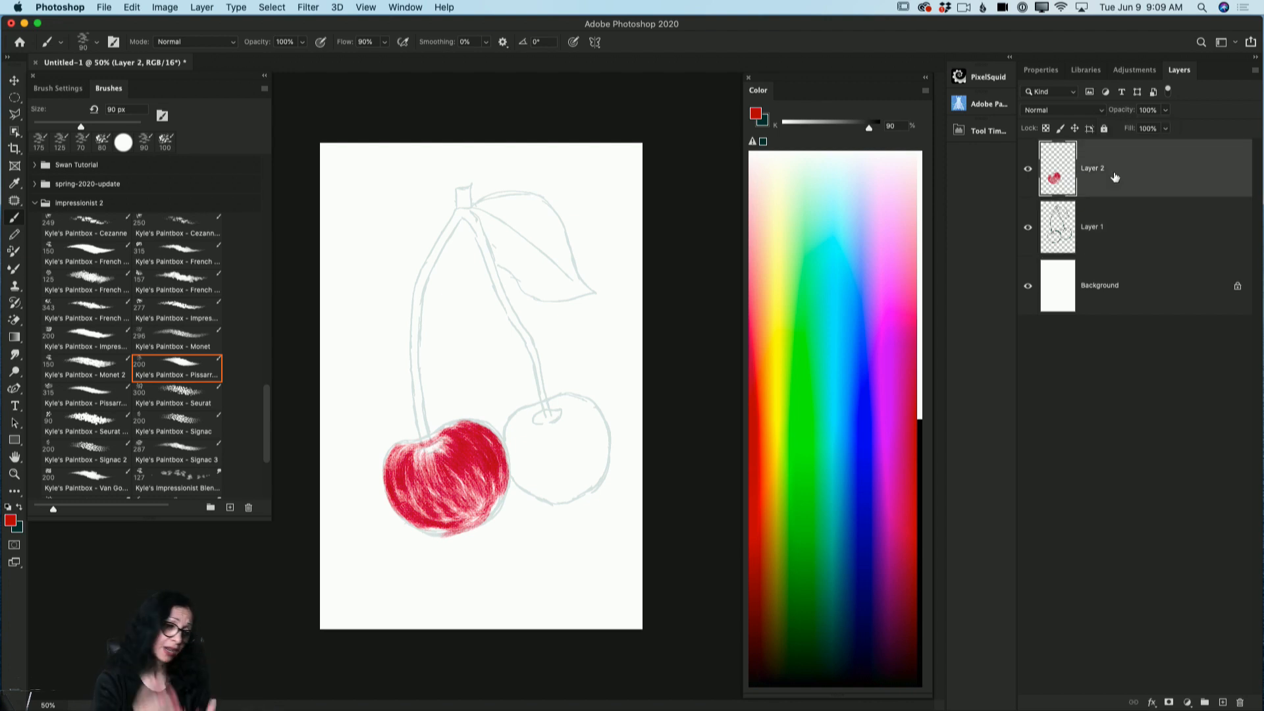
Paint the right cherry red, enlarging the brush to 125 px, and add denser red strokes to both cherries.
mouse_move(523, 415)
mouse_down()
mouse_move(514, 454)
mouse_move(572, 392)
mouse_move(593, 431)
mouse_move(580, 414)
mouse_move(586, 461)
mouse_move(511, 421)
mouse_move(506, 489)
mouse_move(520, 462)
mouse_move(539, 480)
mouse_up()
key(bracketright)
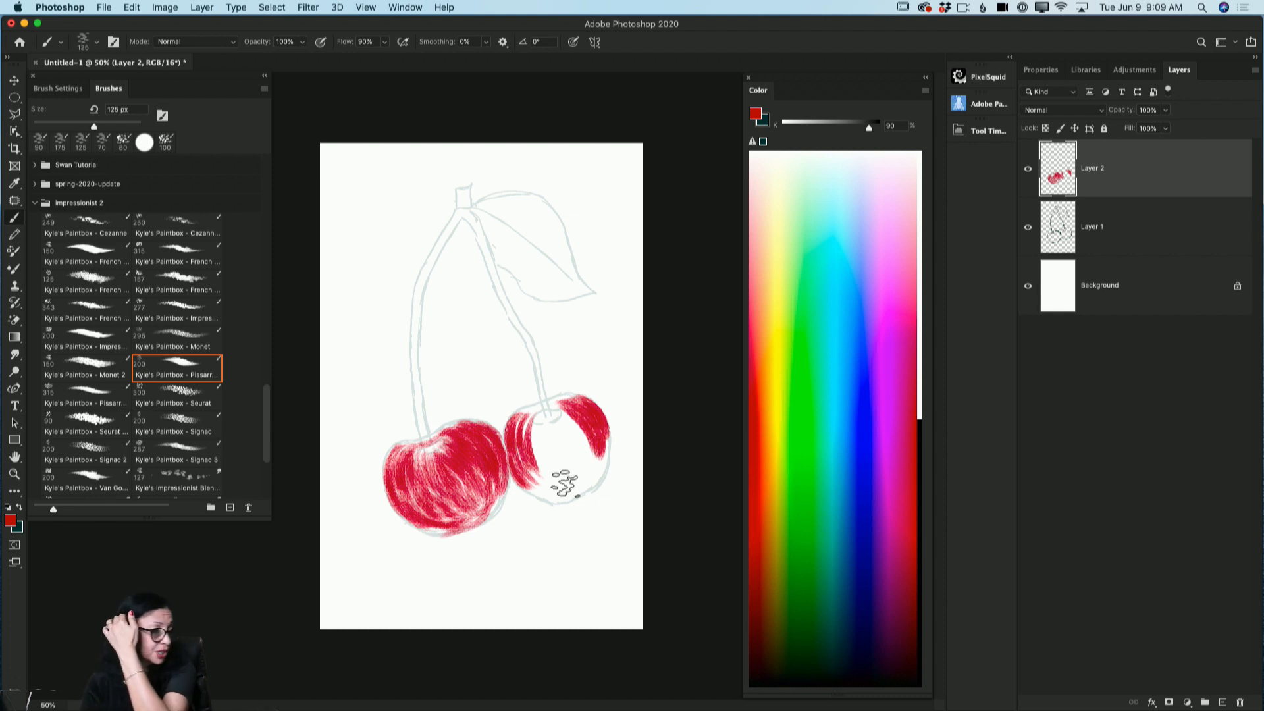
mouse_move(564, 482)
mouse_down()
mouse_move(549, 430)
mouse_move(571, 462)
mouse_move(568, 431)
mouse_move(587, 452)
mouse_move(597, 432)
mouse_move(593, 471)
mouse_move(542, 438)
mouse_move(561, 478)
mouse_move(541, 425)
mouse_move(551, 481)
mouse_move(521, 448)
mouse_move(565, 488)
mouse_move(547, 491)
mouse_move(568, 495)
mouse_move(603, 473)
mouse_move(599, 488)
mouse_move(560, 468)
mouse_move(545, 432)
mouse_move(571, 469)
mouse_move(544, 458)
mouse_move(567, 482)
mouse_move(541, 478)
mouse_move(555, 455)
mouse_move(574, 478)
mouse_move(568, 465)
mouse_move(584, 467)
mouse_move(588, 490)
mouse_move(564, 480)
mouse_move(592, 480)
mouse_move(579, 498)
mouse_move(593, 478)
mouse_move(563, 474)
mouse_up()
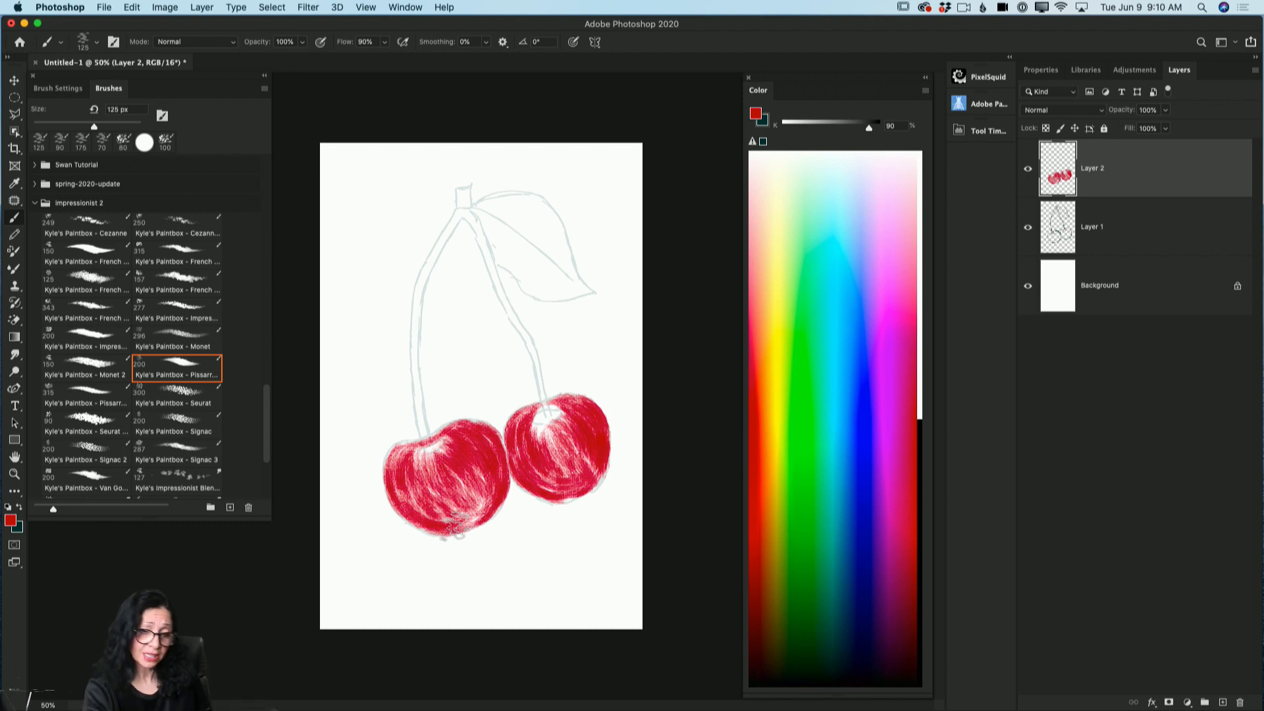
mouse_move(417, 449)
mouse_down()
mouse_move(423, 487)
mouse_move(420, 446)
mouse_move(429, 471)
mouse_move(438, 449)
mouse_move(438, 475)
mouse_move(438, 436)
mouse_move(447, 481)
mouse_move(416, 456)
mouse_move(429, 490)
mouse_move(409, 496)
mouse_move(410, 462)
mouse_move(406, 499)
mouse_move(401, 441)
mouse_move(417, 504)
mouse_move(391, 471)
mouse_move(442, 518)
mouse_move(424, 490)
mouse_move(431, 474)
mouse_move(463, 488)
mouse_move(470, 471)
mouse_move(482, 479)
mouse_move(475, 503)
mouse_move(466, 497)
mouse_move(482, 500)
mouse_move(470, 519)
mouse_move(476, 442)
mouse_move(492, 486)
mouse_up()
mouse_move(526, 410)
mouse_down()
mouse_move(533, 456)
mouse_move(552, 454)
mouse_move(547, 422)
mouse_move(567, 458)
mouse_move(559, 421)
mouse_move(582, 470)
mouse_move(568, 422)
mouse_move(563, 487)
mouse_move(533, 480)
mouse_up()
mouse_move(562, 439)
mouse_down()
mouse_move(583, 461)
mouse_move(581, 484)
mouse_move(550, 434)
mouse_move(558, 420)
mouse_up()
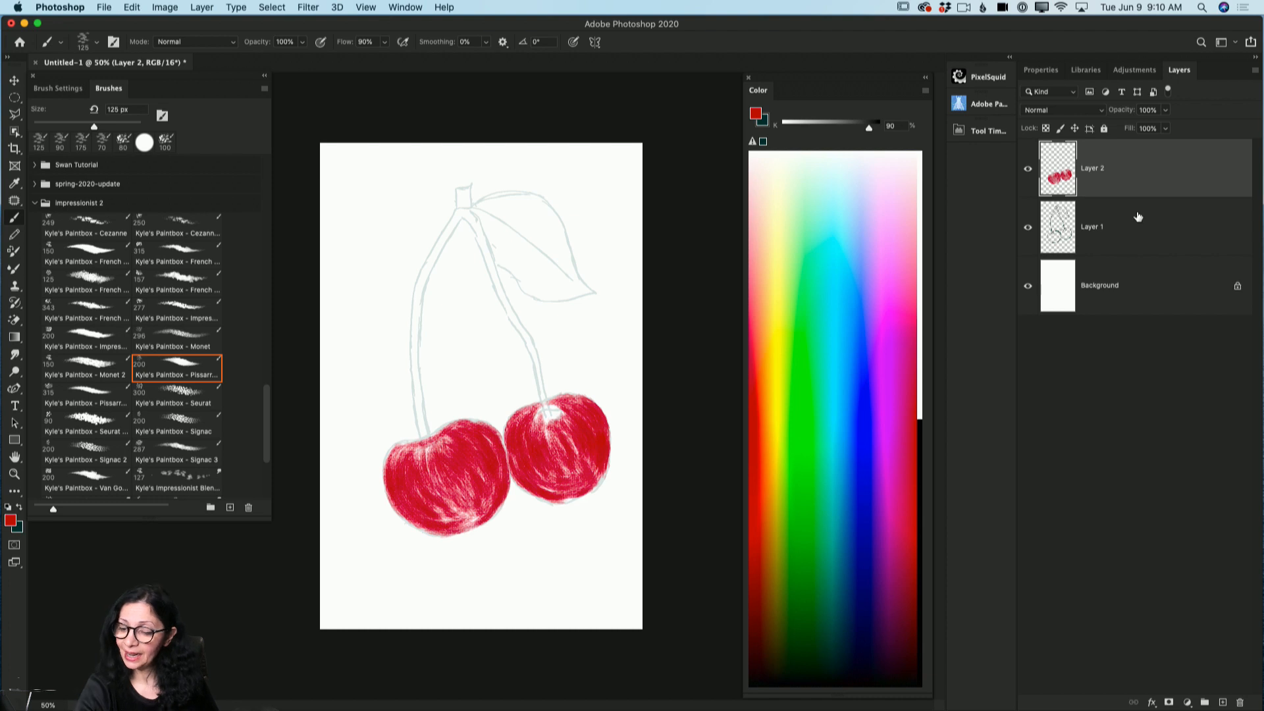
Add a layer above the red paint and set the foreground color to dark red #4e0404.
click(1221, 703)
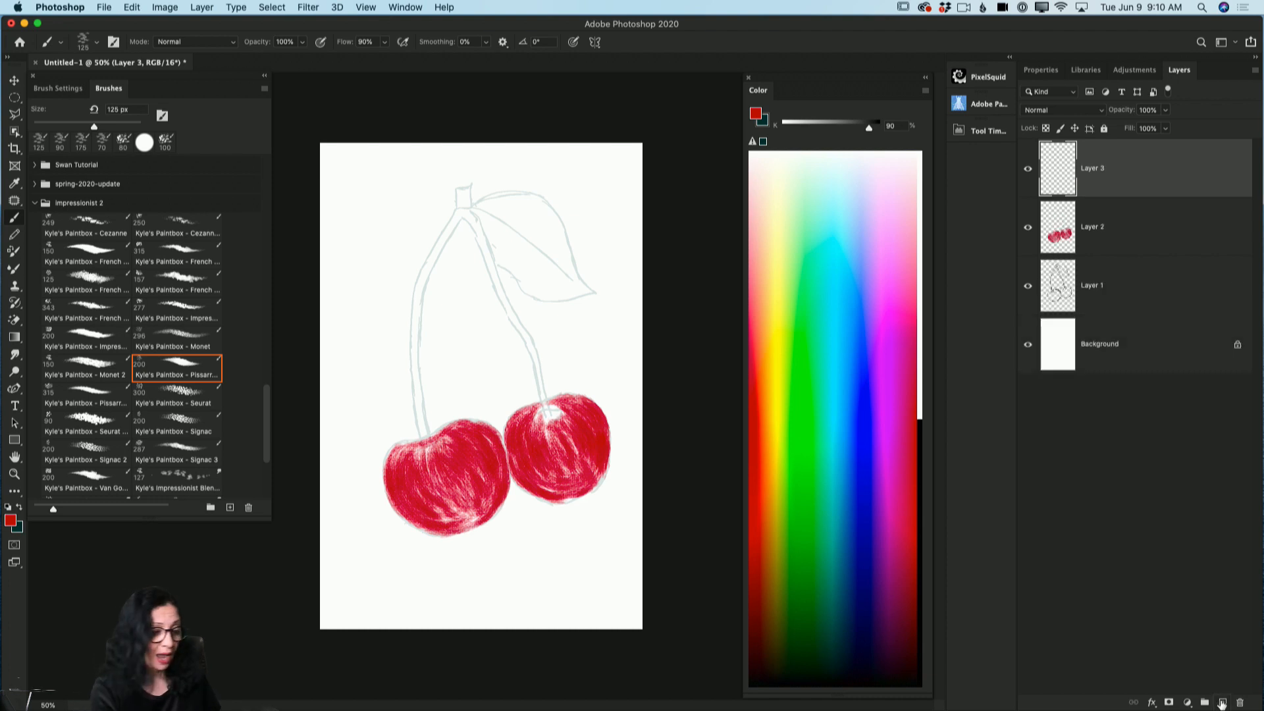
click(12, 520)
drag(272, 472, 275, 491)
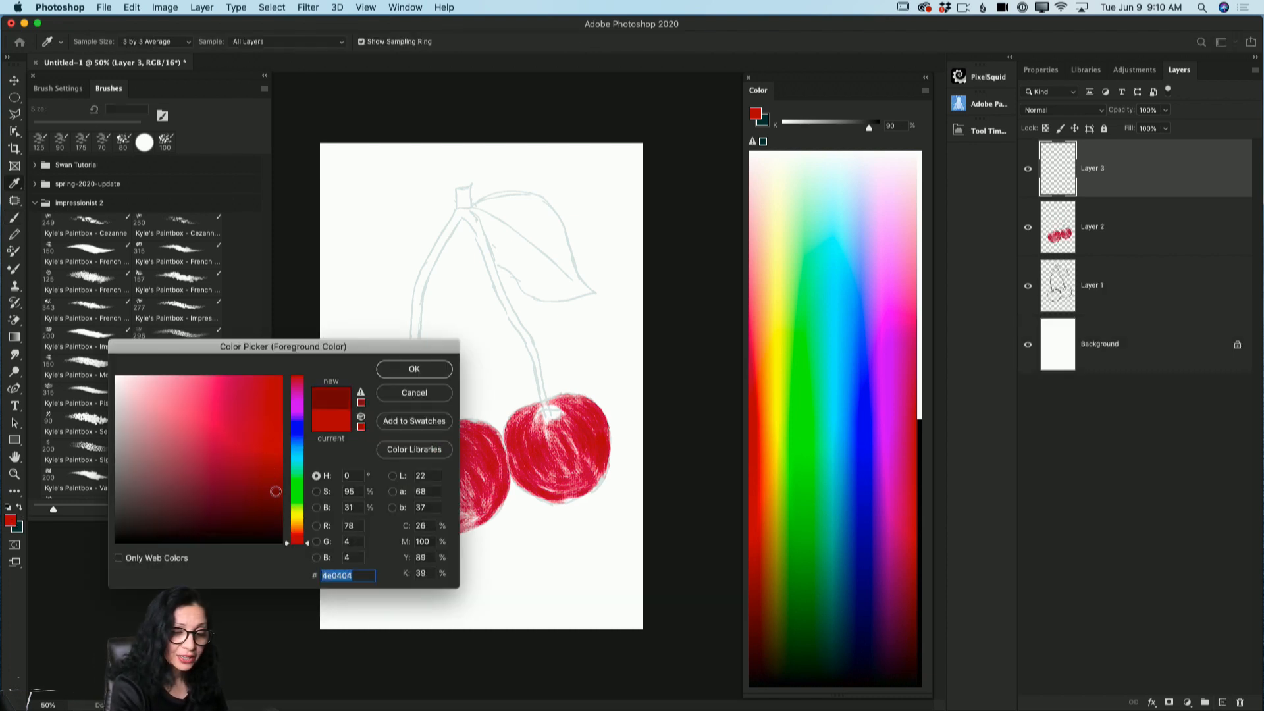
click(416, 382)
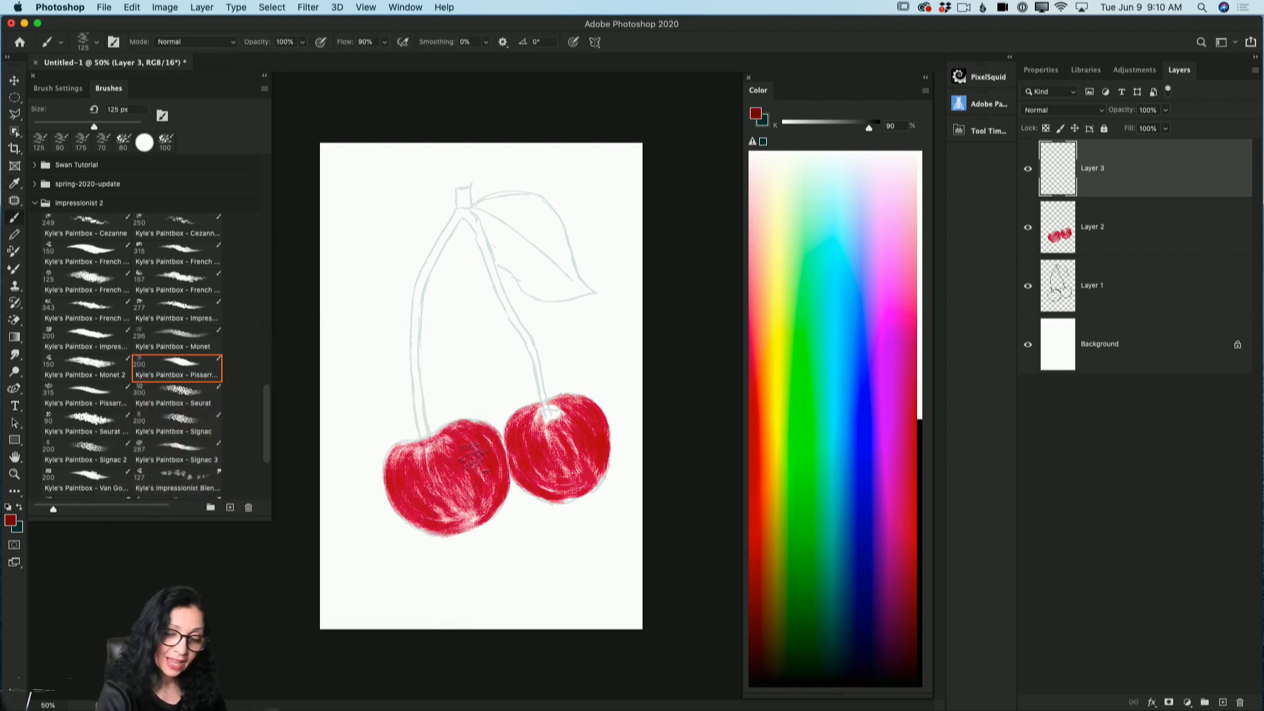
Reduce the brush to 90 px and shade the left cherry's upper-left and right edges with dark red.
key(bracketleft)
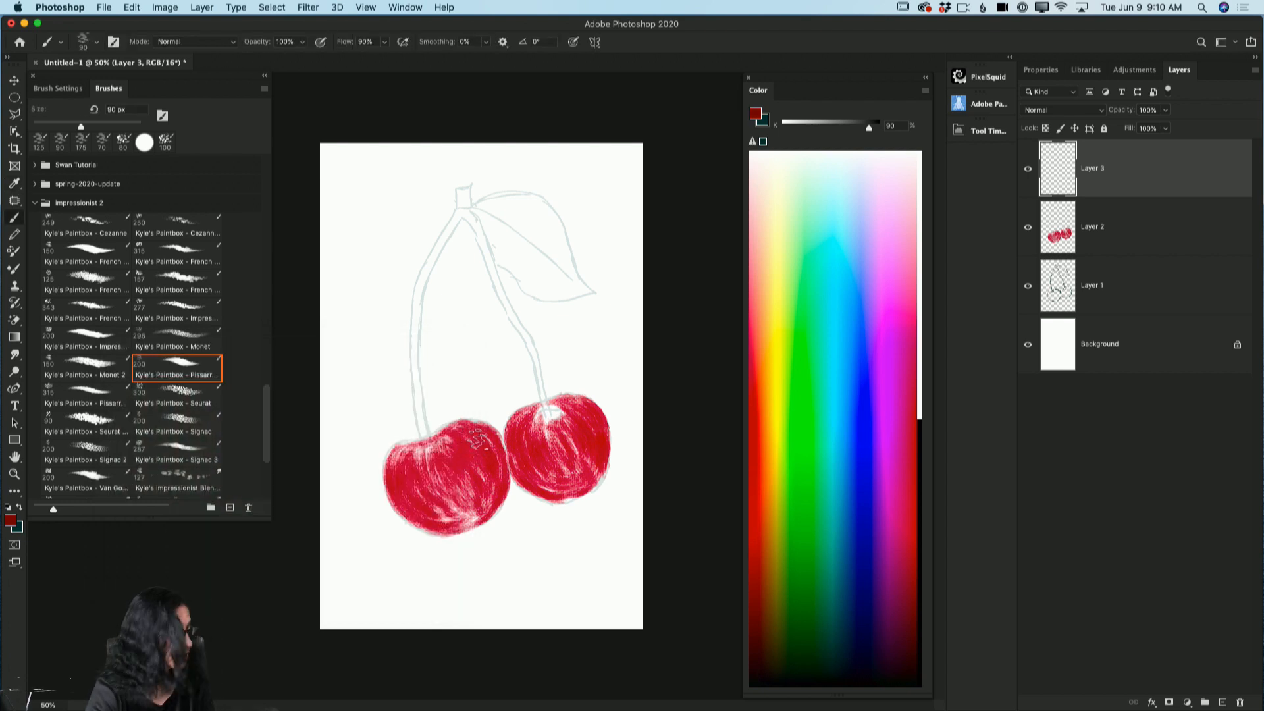
mouse_move(475, 445)
mouse_down()
mouse_move(466, 435)
mouse_move(483, 438)
mouse_move(481, 428)
mouse_move(488, 448)
mouse_move(460, 436)
mouse_move(491, 443)
mouse_up()
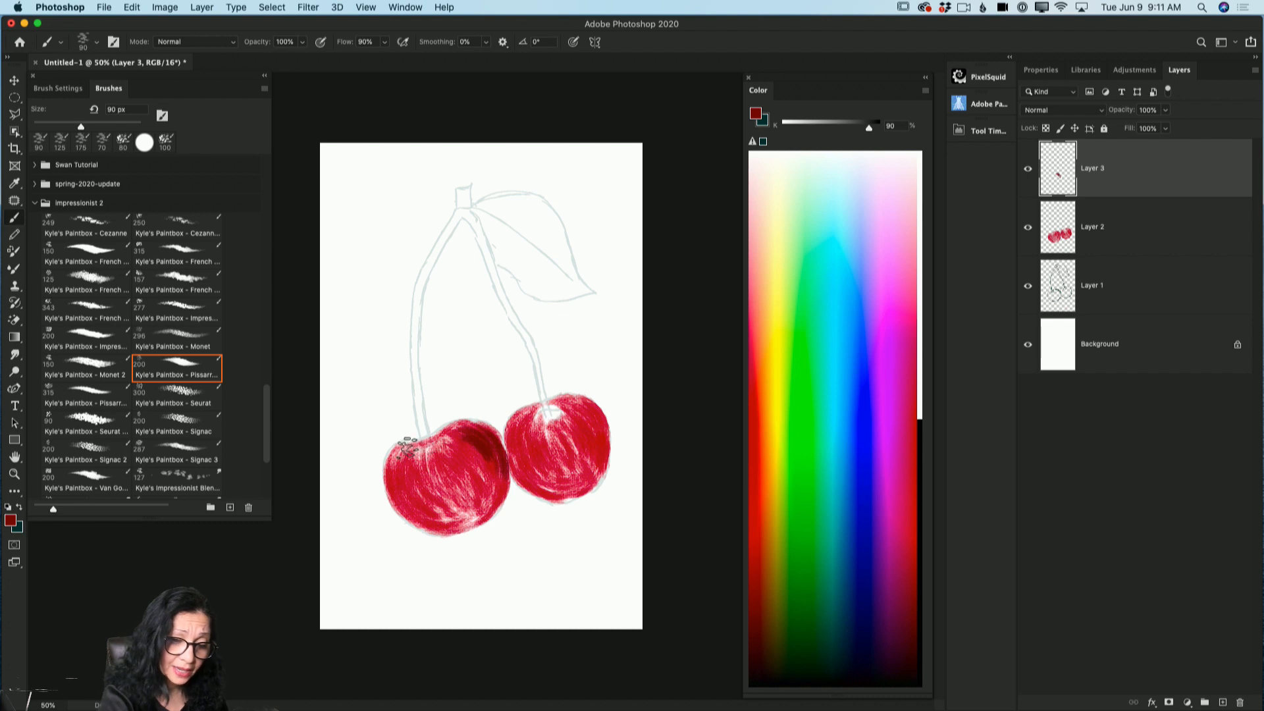
mouse_move(407, 453)
mouse_down()
mouse_move(379, 477)
mouse_move(401, 439)
mouse_move(385, 491)
mouse_move(398, 445)
mouse_up()
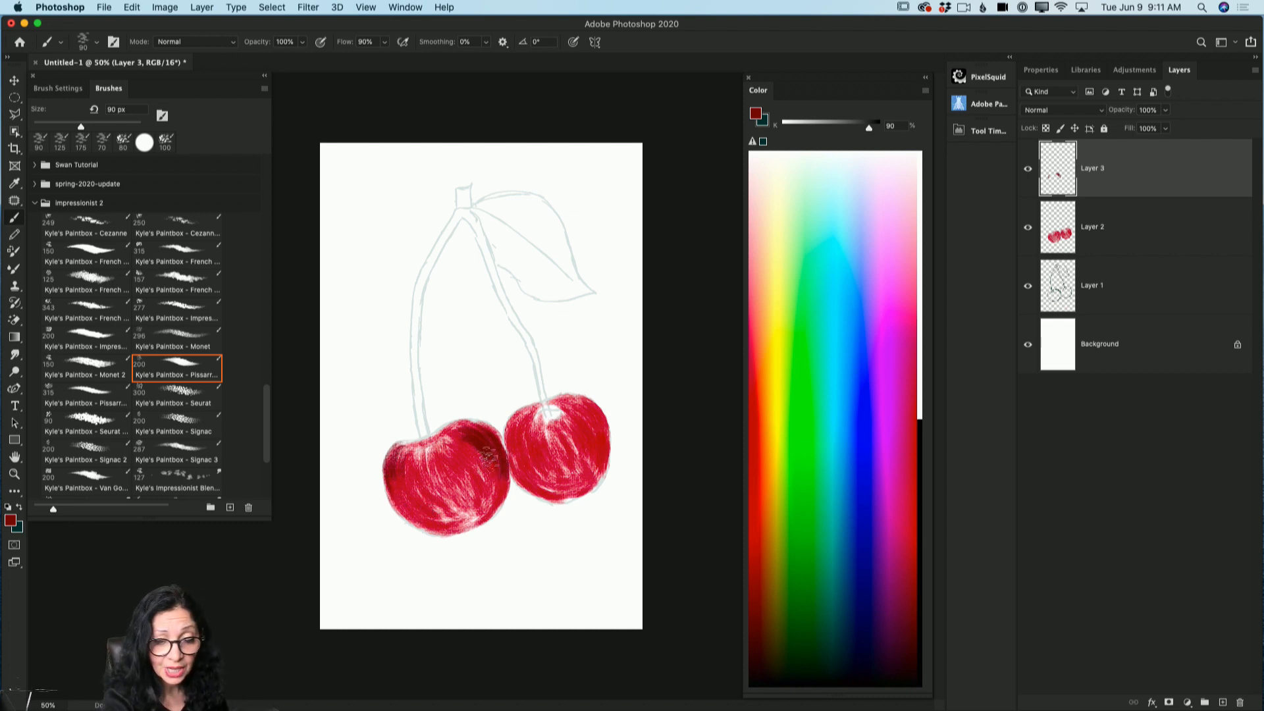
mouse_move(494, 475)
mouse_down()
mouse_move(494, 449)
mouse_move(501, 495)
mouse_move(502, 461)
mouse_move(500, 493)
mouse_move(497, 457)
mouse_move(462, 432)
mouse_move(478, 420)
mouse_move(474, 436)
mouse_move(453, 418)
mouse_move(484, 439)
mouse_move(459, 428)
mouse_move(493, 427)
mouse_move(462, 434)
mouse_move(482, 419)
mouse_move(493, 451)
mouse_move(463, 432)
mouse_move(497, 468)
mouse_up()
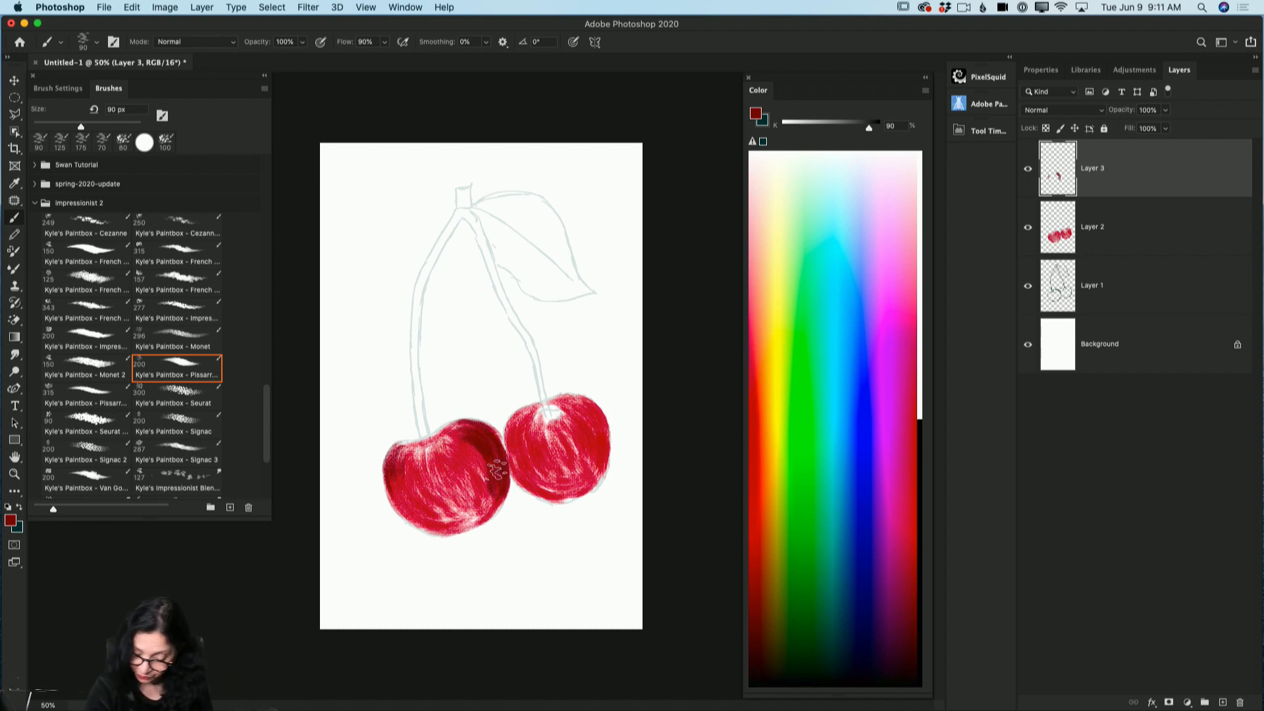
Enlarge the brush to 125 px and add dark red shading around the base of the left cherry's stem.
key(bracketright)
key(bracketright)
key(bracketright)
key(bracketright)
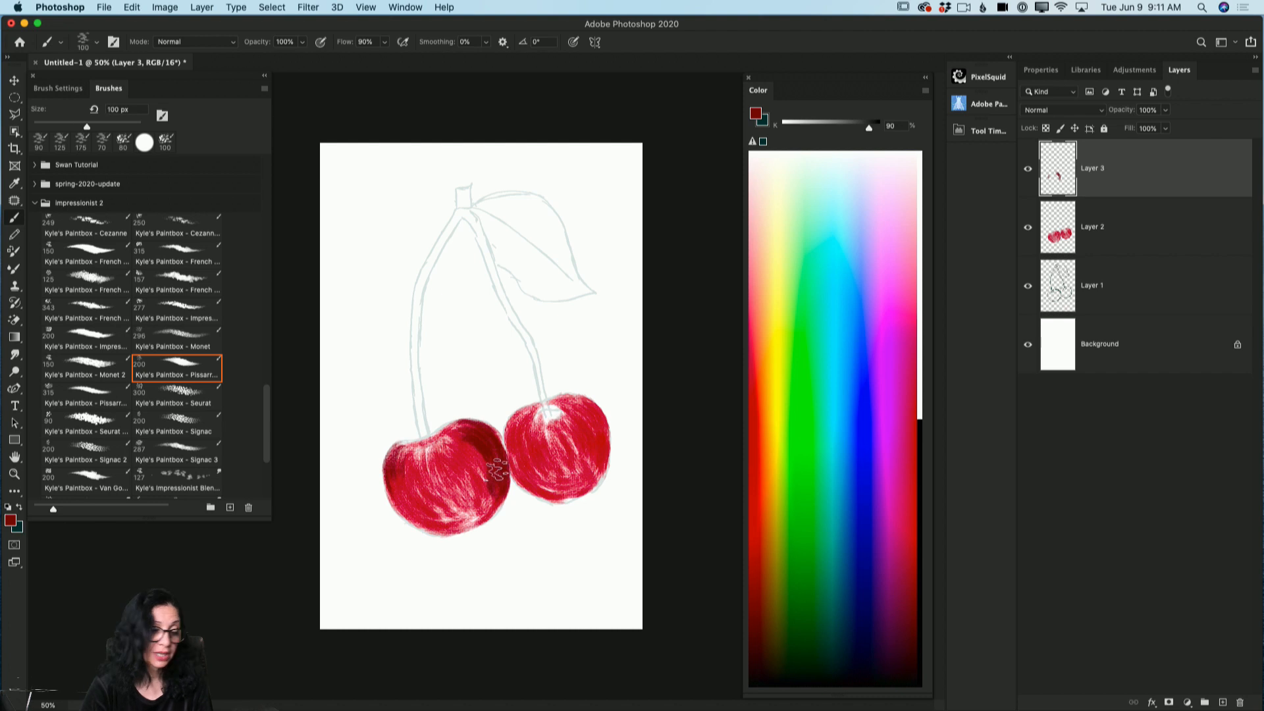
mouse_move(497, 470)
mouse_down()
mouse_move(487, 436)
mouse_move(421, 448)
mouse_move(438, 440)
mouse_move(431, 464)
mouse_move(440, 454)
mouse_up()
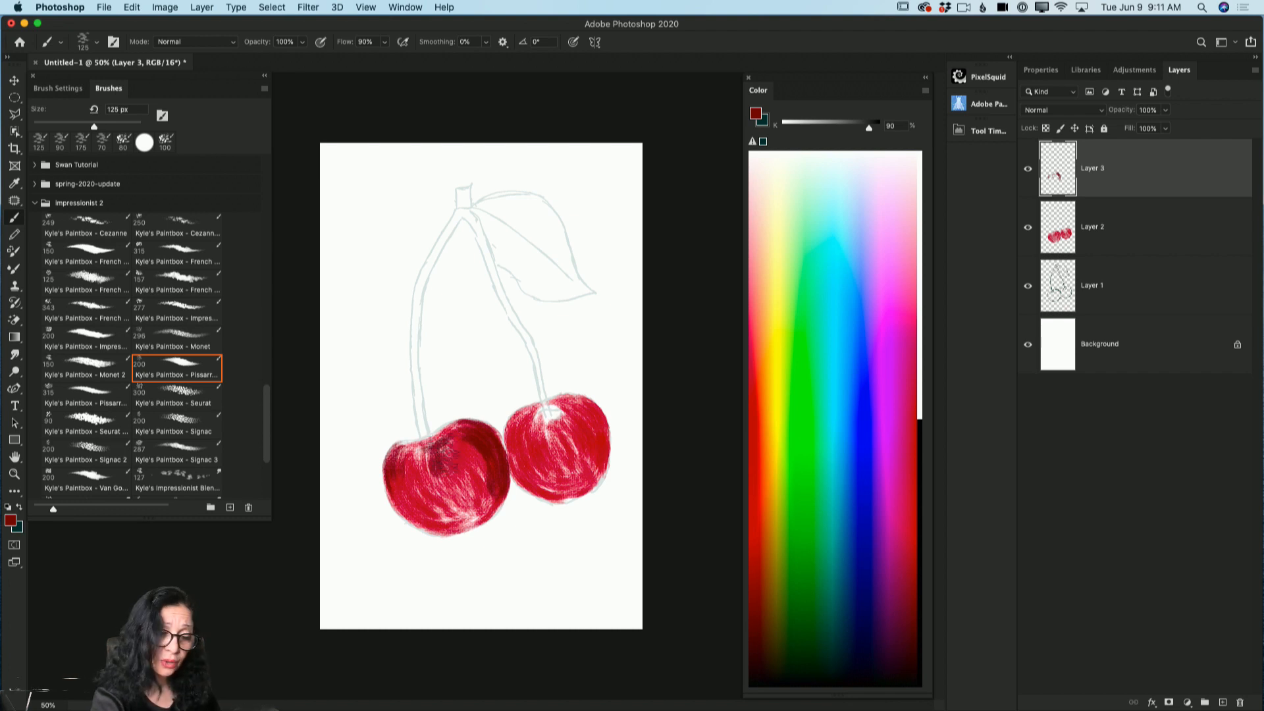
Shade the right cherry's sides with dark red, and enlarge the brush to 200 px to darken its center below the stem.
mouse_move(440, 449)
mouse_down()
mouse_move(458, 474)
mouse_move(438, 448)
mouse_move(425, 484)
mouse_move(444, 488)
mouse_move(438, 458)
mouse_move(434, 488)
mouse_move(428, 468)
mouse_move(441, 462)
mouse_move(442, 481)
mouse_move(444, 456)
mouse_move(464, 478)
mouse_move(461, 453)
mouse_move(449, 455)
mouse_move(466, 472)
mouse_move(526, 449)
mouse_move(519, 438)
mouse_move(514, 455)
mouse_move(514, 435)
mouse_move(533, 458)
mouse_up()
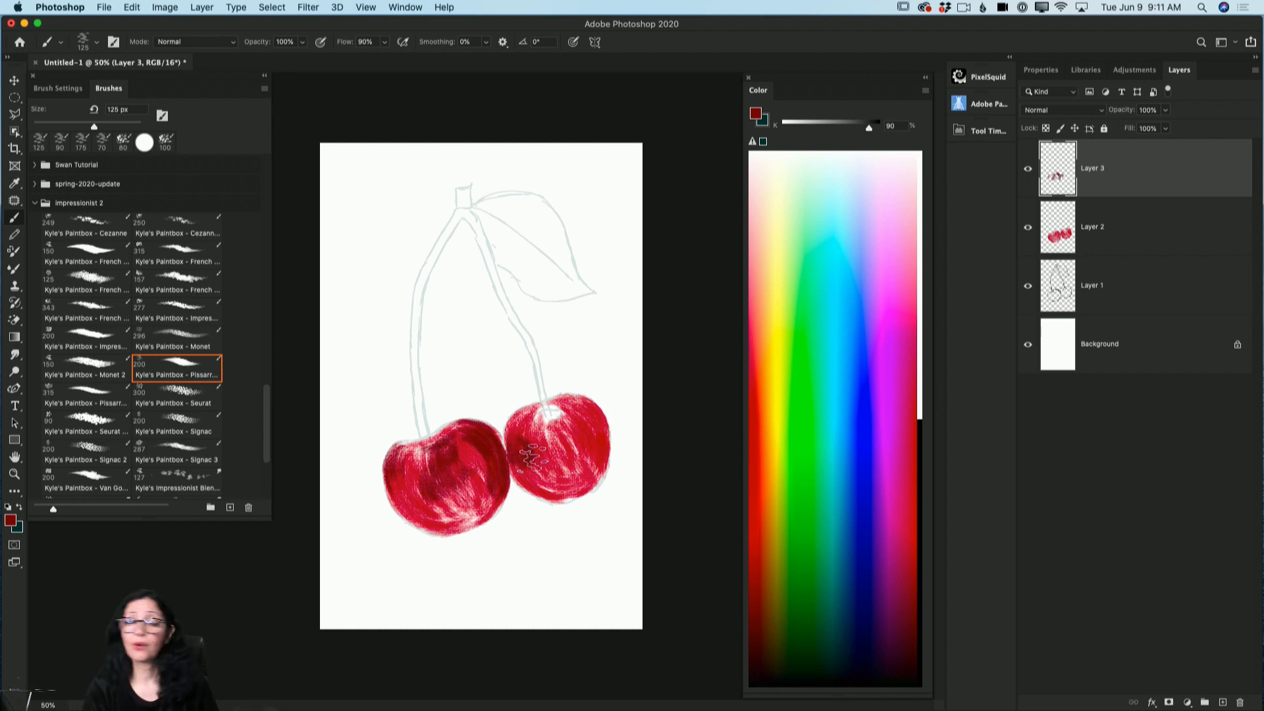
mouse_move(571, 410)
mouse_down()
mouse_move(600, 430)
mouse_move(573, 414)
mouse_move(558, 429)
mouse_move(581, 434)
mouse_move(559, 427)
mouse_move(574, 436)
mouse_move(585, 422)
mouse_move(590, 439)
mouse_move(537, 426)
mouse_move(521, 461)
mouse_move(521, 448)
mouse_move(537, 478)
mouse_move(521, 445)
mouse_move(515, 468)
mouse_move(576, 471)
mouse_up()
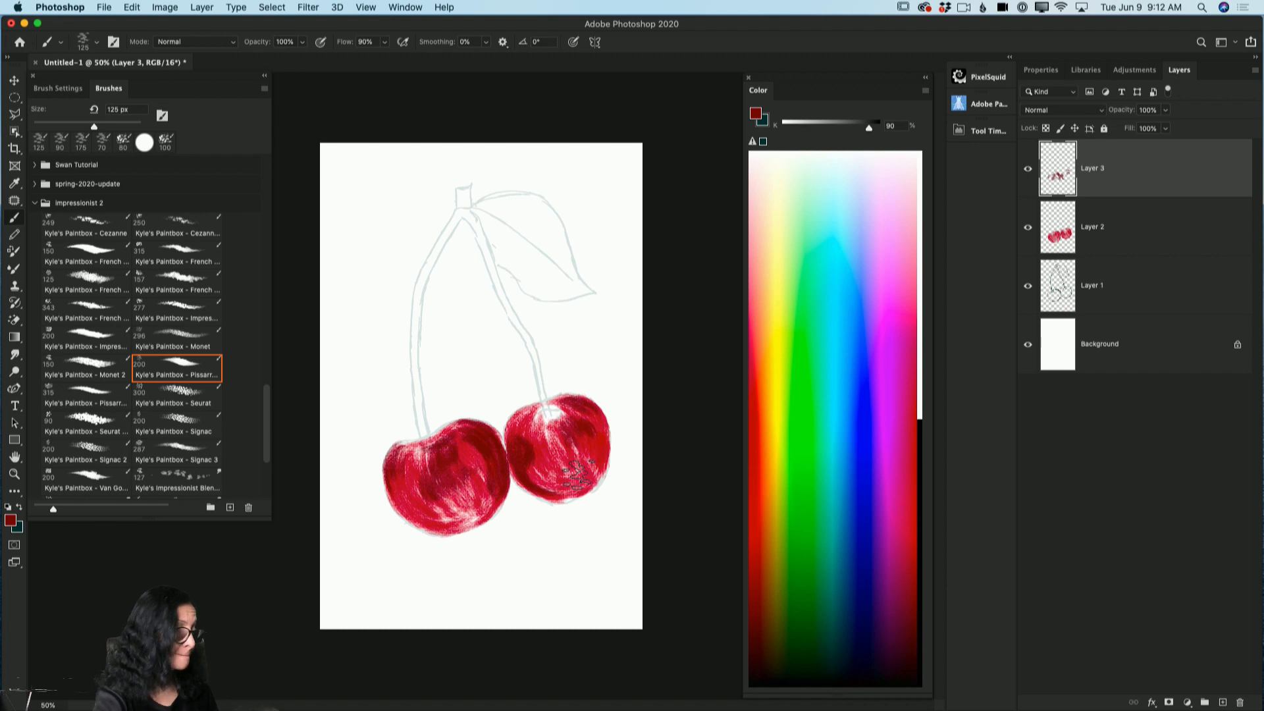
drag(519, 407, 521, 453)
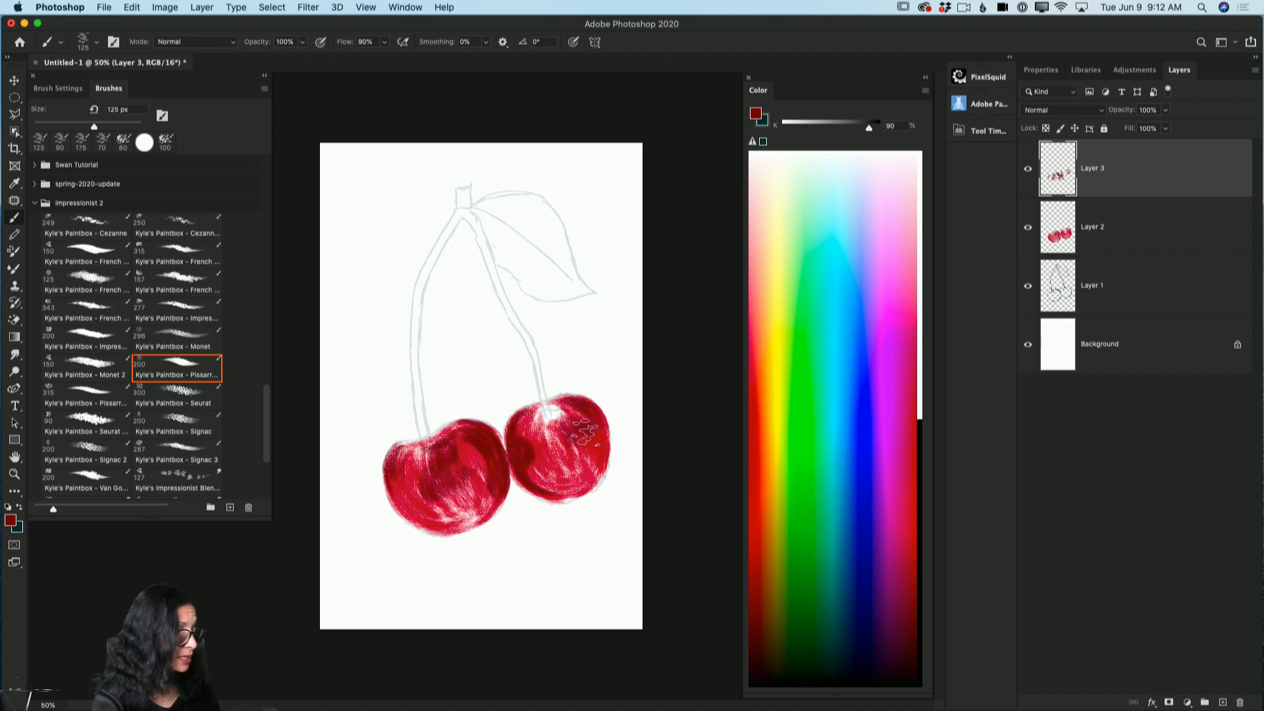
key(bracketright)
key(bracketright)
key(bracketright)
mouse_move(548, 409)
mouse_down()
mouse_move(560, 452)
mouse_move(573, 455)
mouse_move(551, 418)
mouse_move(576, 452)
mouse_move(576, 422)
mouse_move(576, 442)
mouse_move(553, 442)
mouse_move(562, 431)
mouse_move(584, 453)
mouse_up()
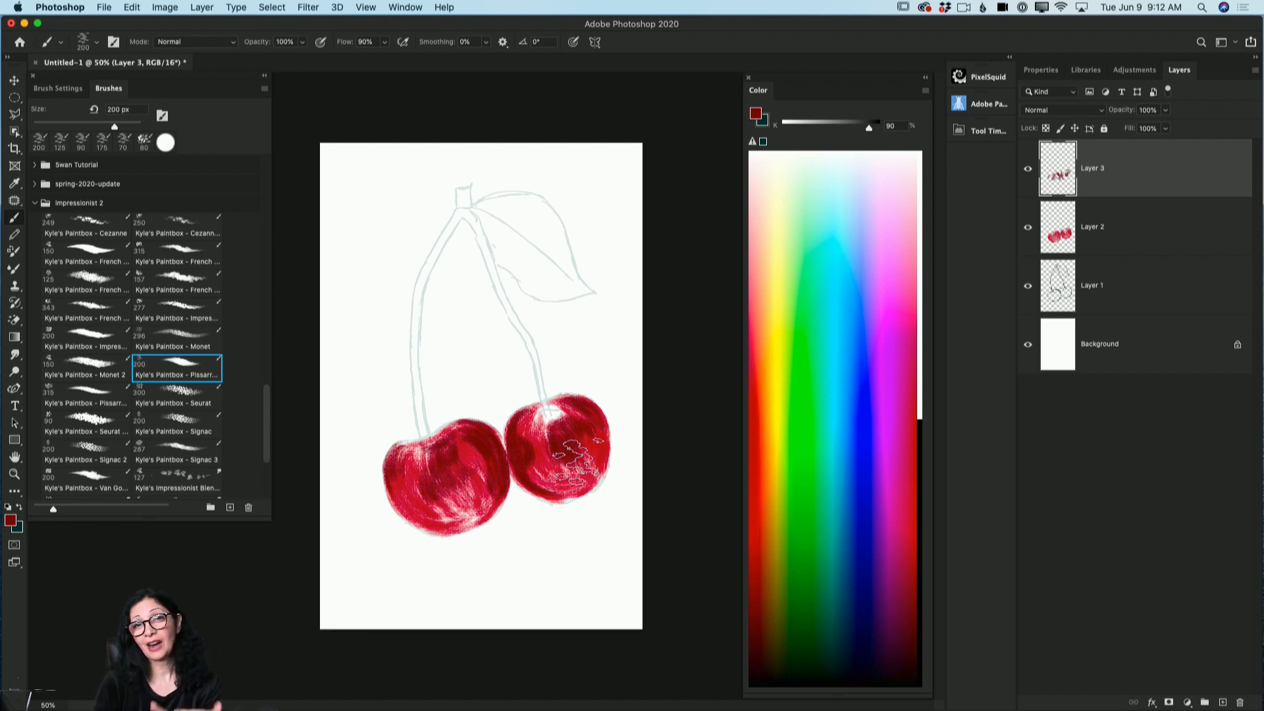
key(super+d)
click(1165, 110)
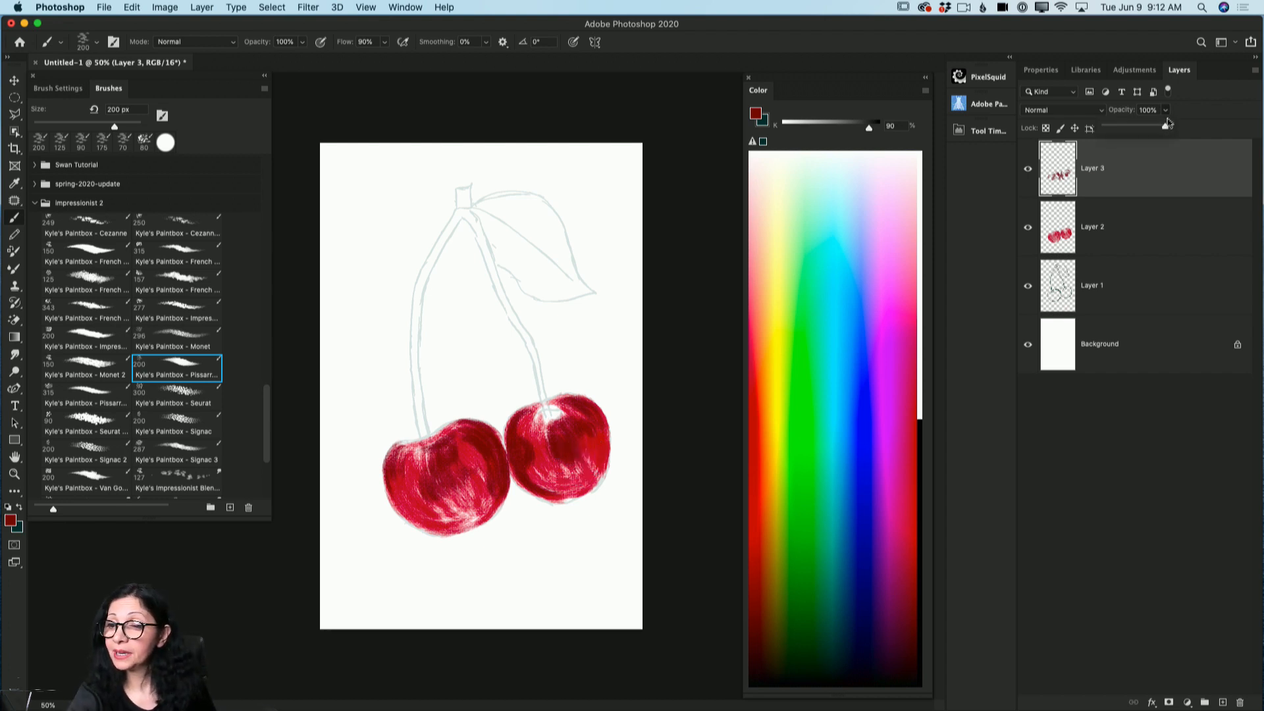
drag(1166, 128, 1188, 130)
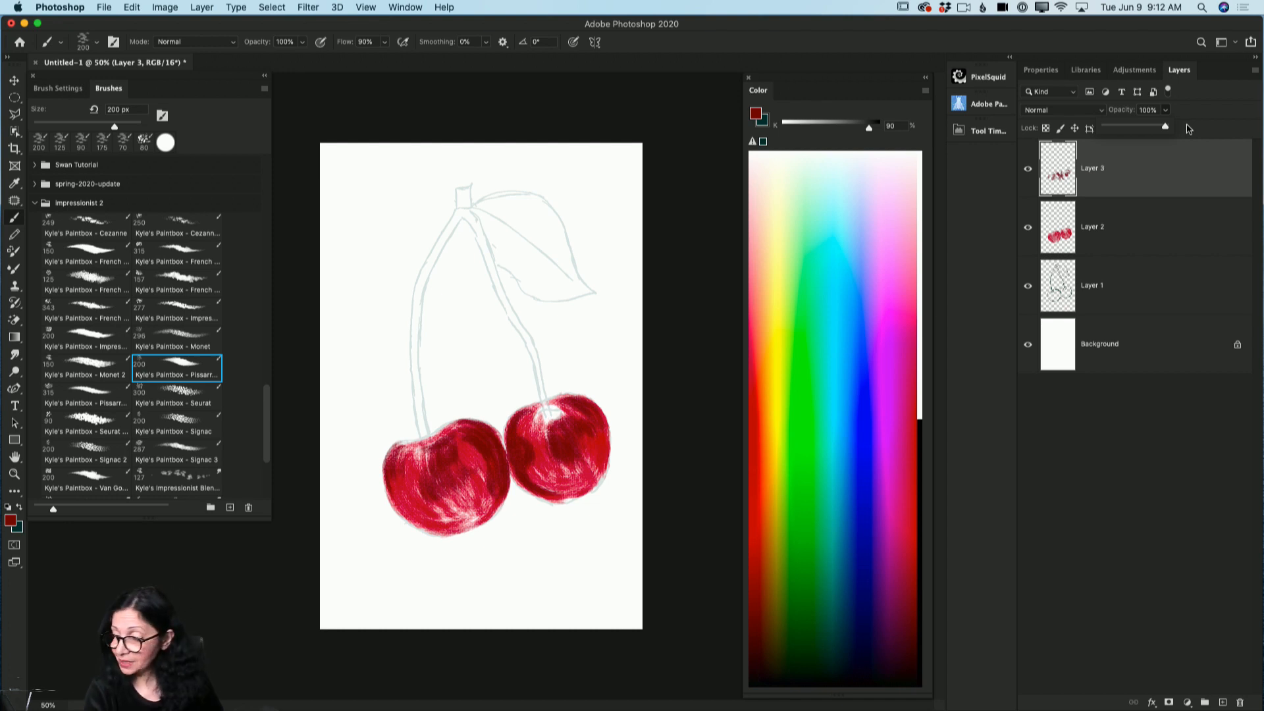
Add a layer above the dark shading and set the foreground color to brighter red #dc2929 for the brush.
click(1221, 702)
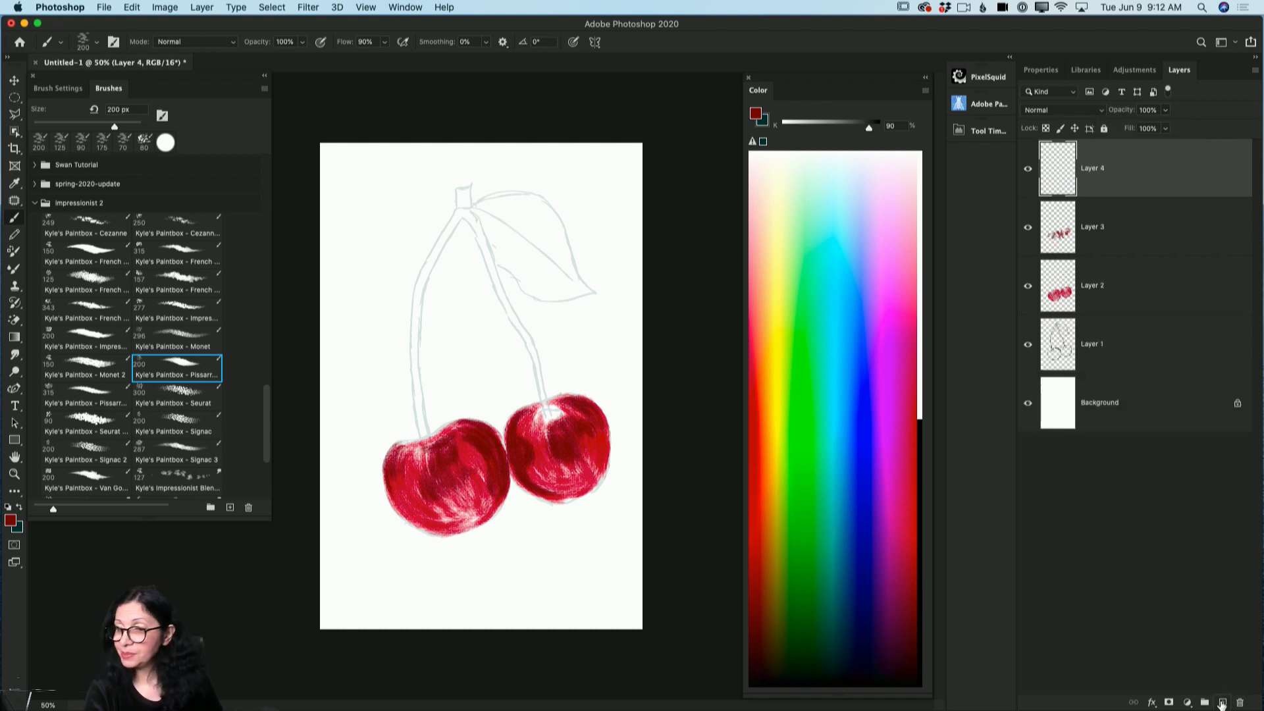
click(16, 519)
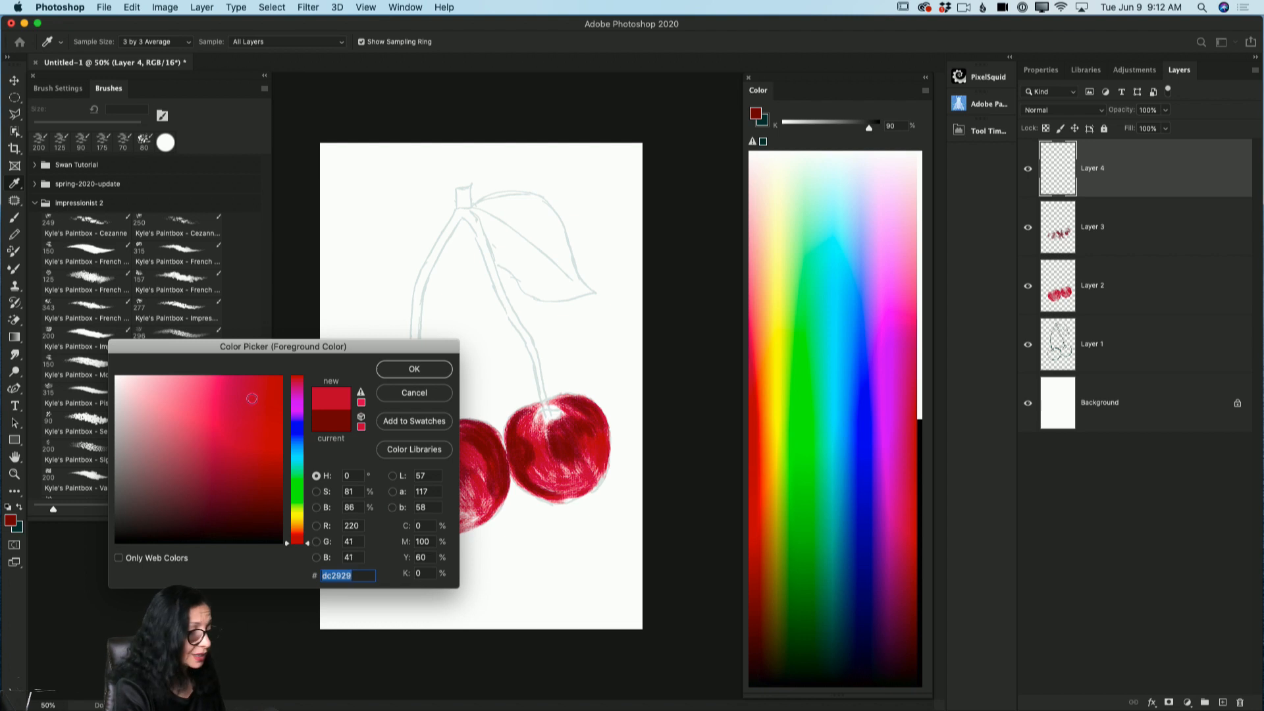
click(414, 369)
key(b)
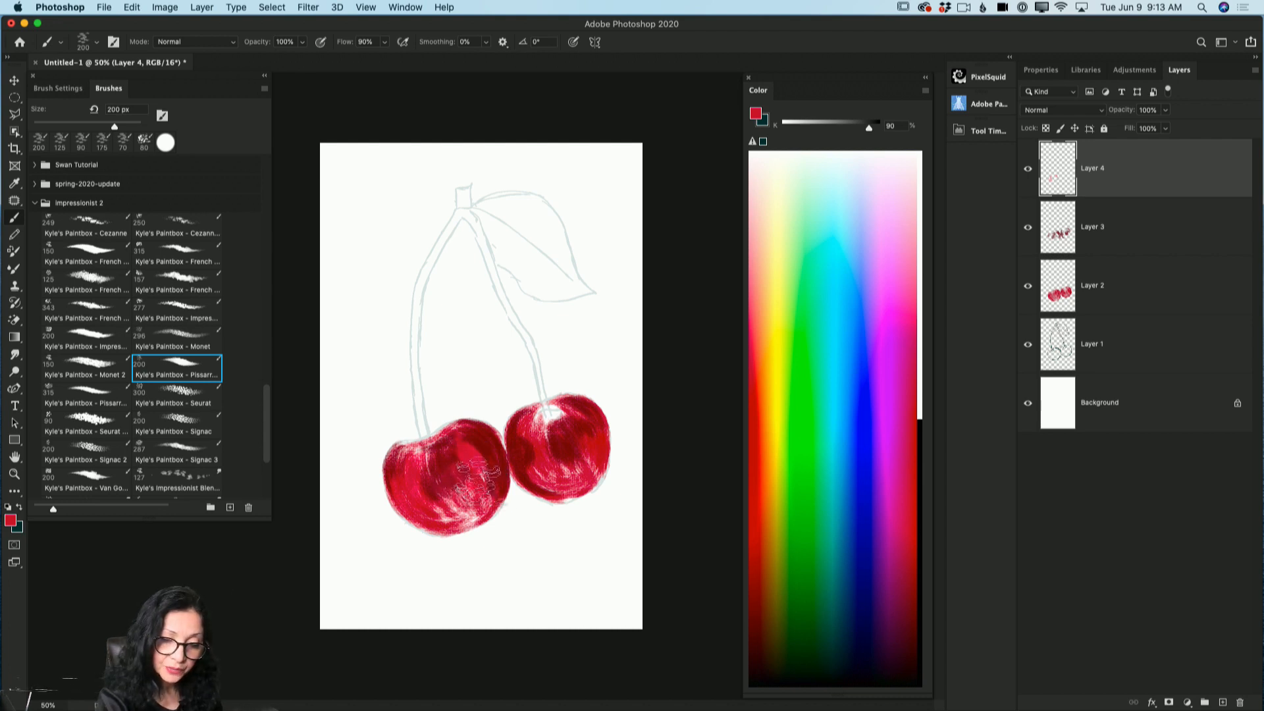
Reduce the brush to 100 px and dab bright red on the left cherry's lower part.
key(bracketleft)
key(bracketleft)
key(bracketleft)
key(bracketleft)
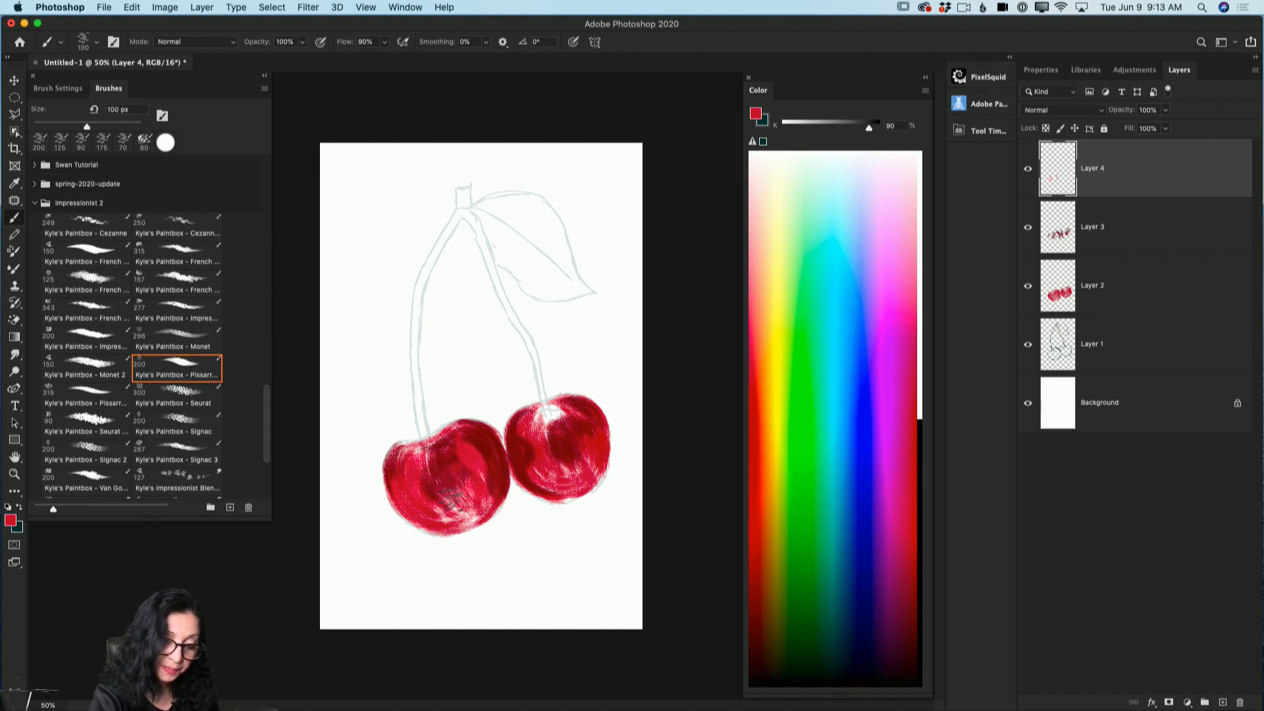
click(463, 514)
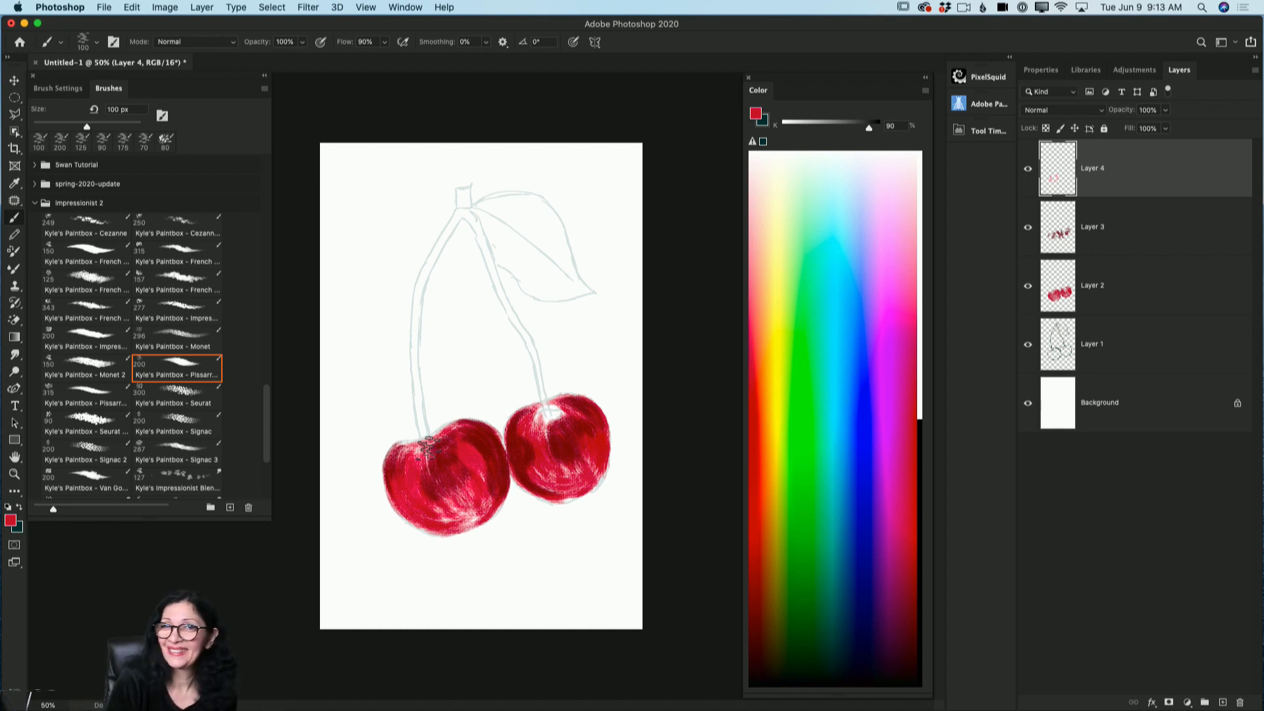
Move Layer 4 below Layer 2 and paint bright red under both cherries to fill their white gaps.
drag(1163, 168, 1154, 321)
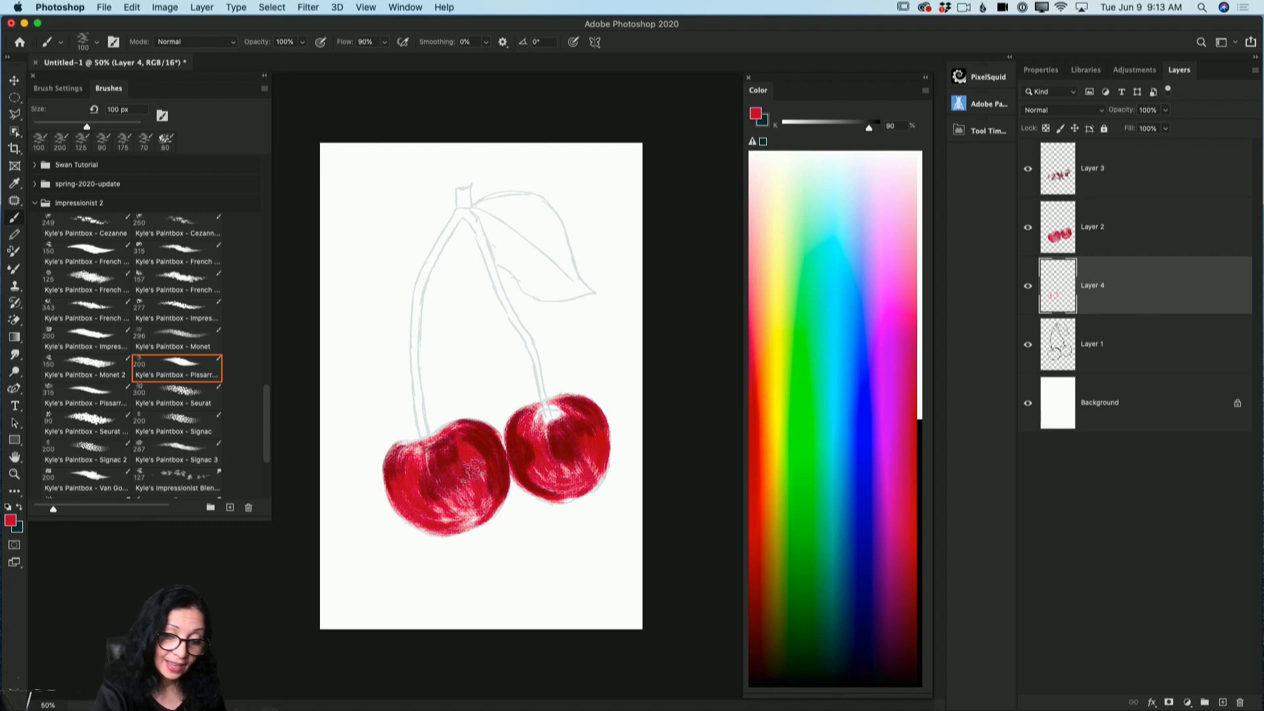
mouse_move(449, 491)
mouse_down()
mouse_move(466, 521)
mouse_move(464, 501)
mouse_move(483, 499)
mouse_move(469, 535)
mouse_move(484, 506)
mouse_move(452, 510)
mouse_move(446, 527)
mouse_move(440, 494)
mouse_move(402, 494)
mouse_move(418, 458)
mouse_up()
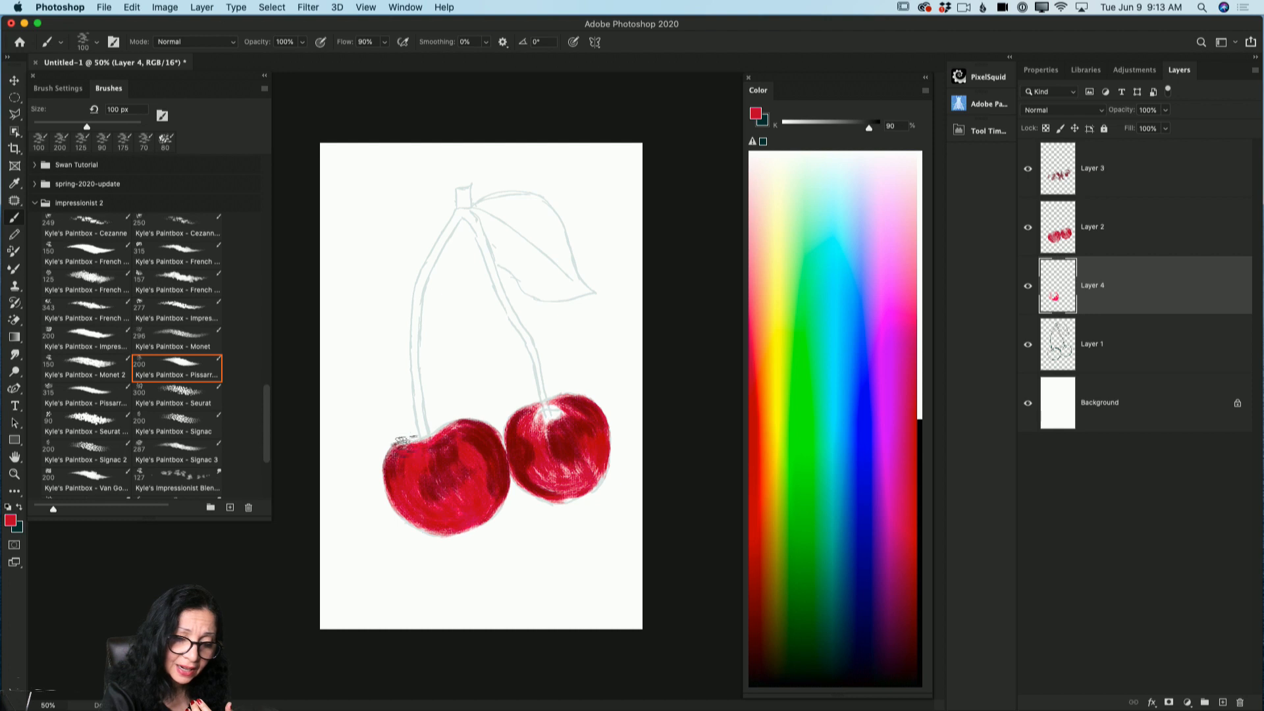
mouse_move(408, 501)
mouse_down()
mouse_move(396, 462)
mouse_move(390, 480)
mouse_move(408, 484)
mouse_move(424, 516)
mouse_move(412, 481)
mouse_move(463, 479)
mouse_up()
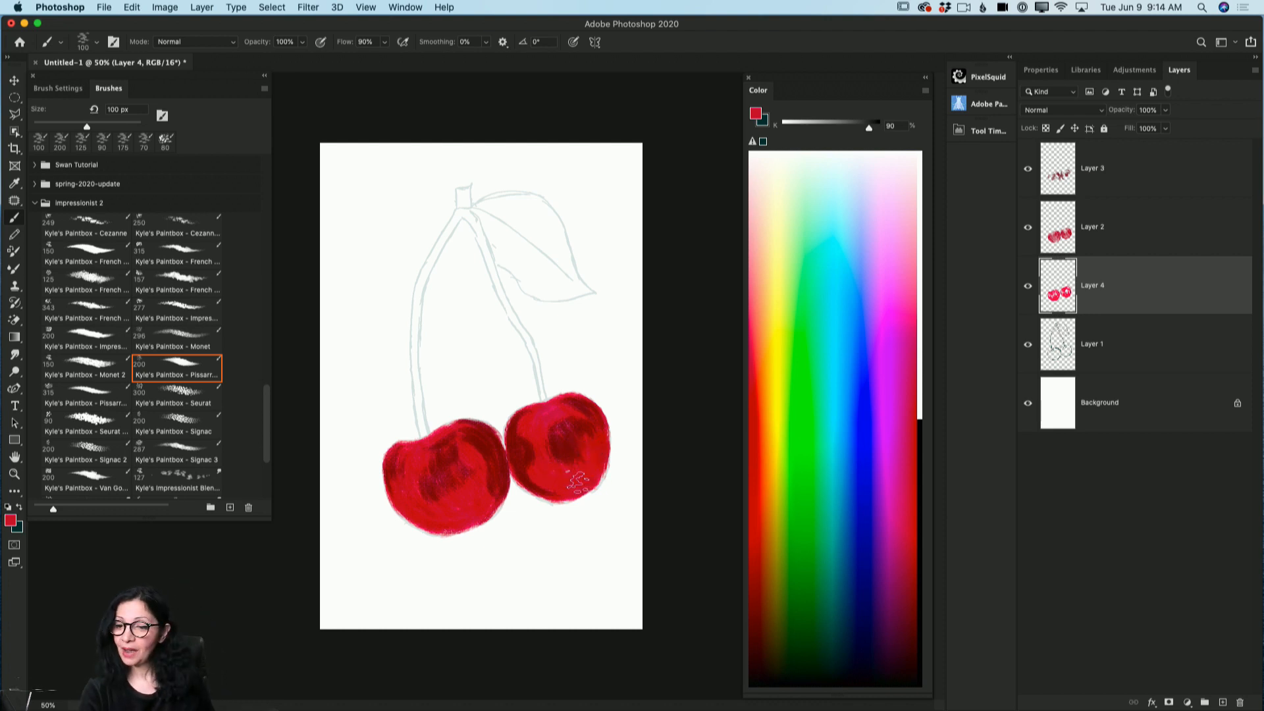
Add a layer above Layer 3 and set the foreground color to golden yellow.
click(1136, 178)
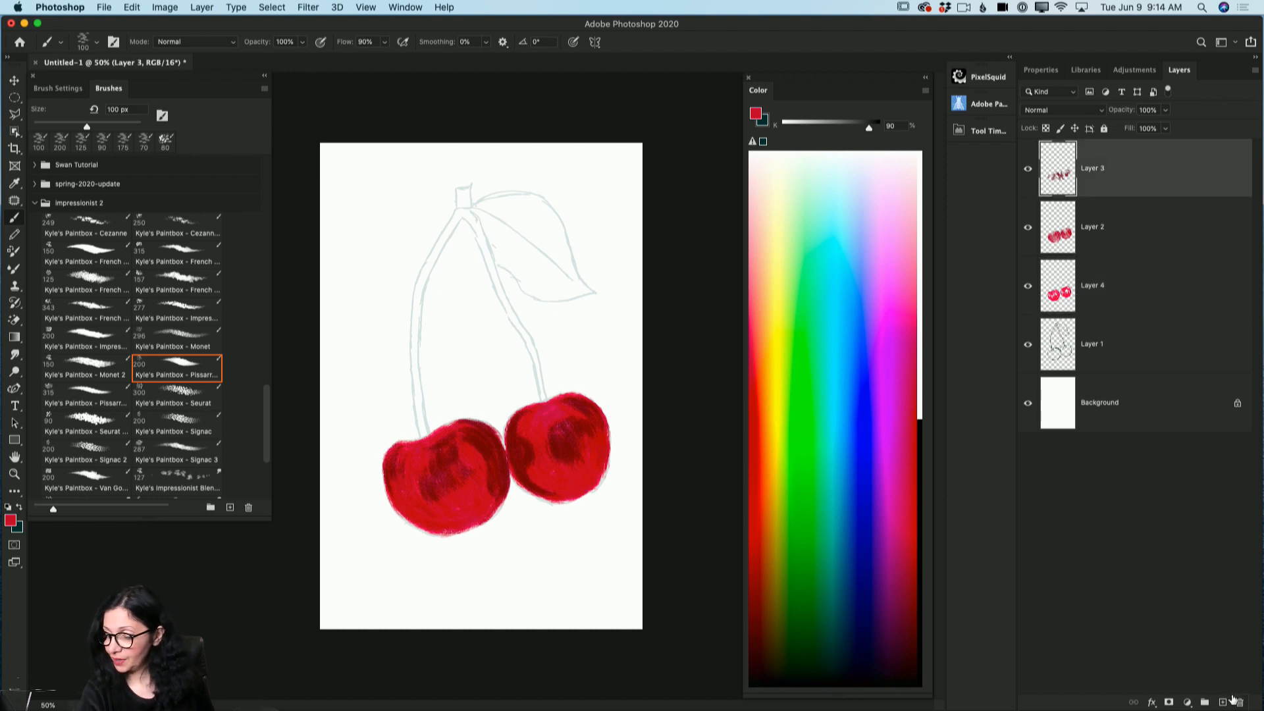
click(1223, 702)
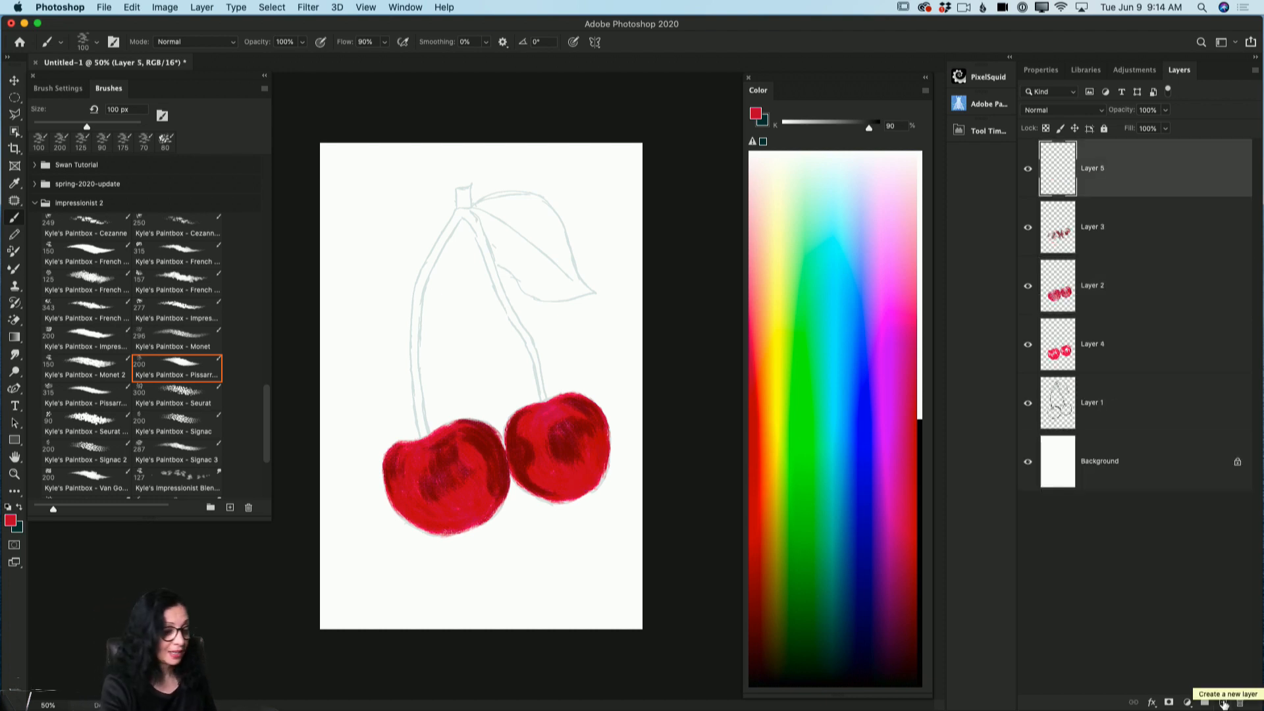
click(11, 521)
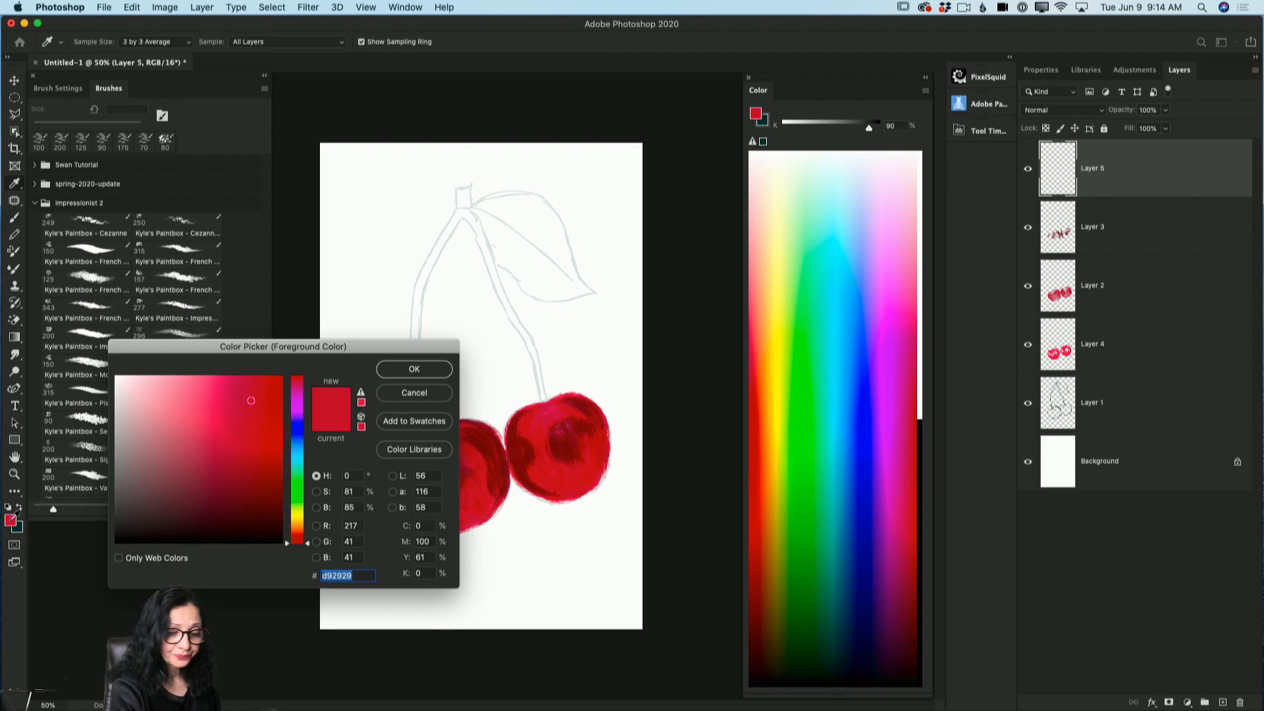
click(299, 521)
drag(250, 381, 234, 383)
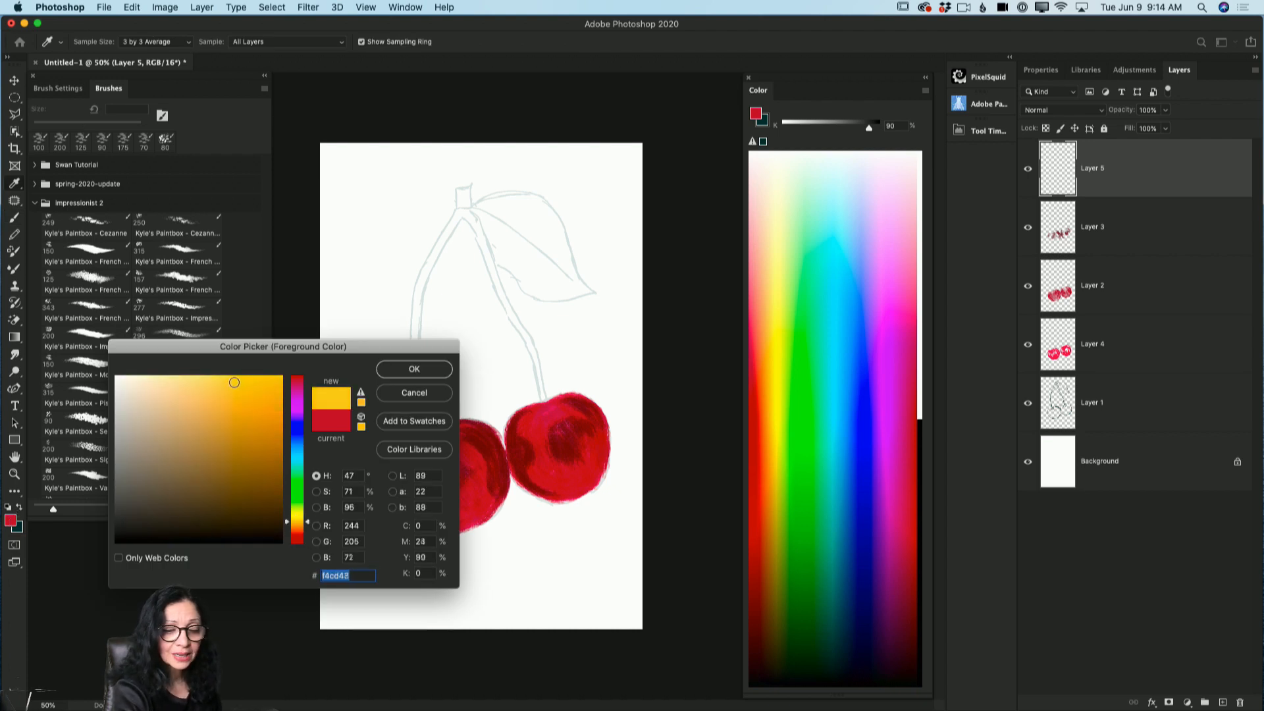
click(410, 368)
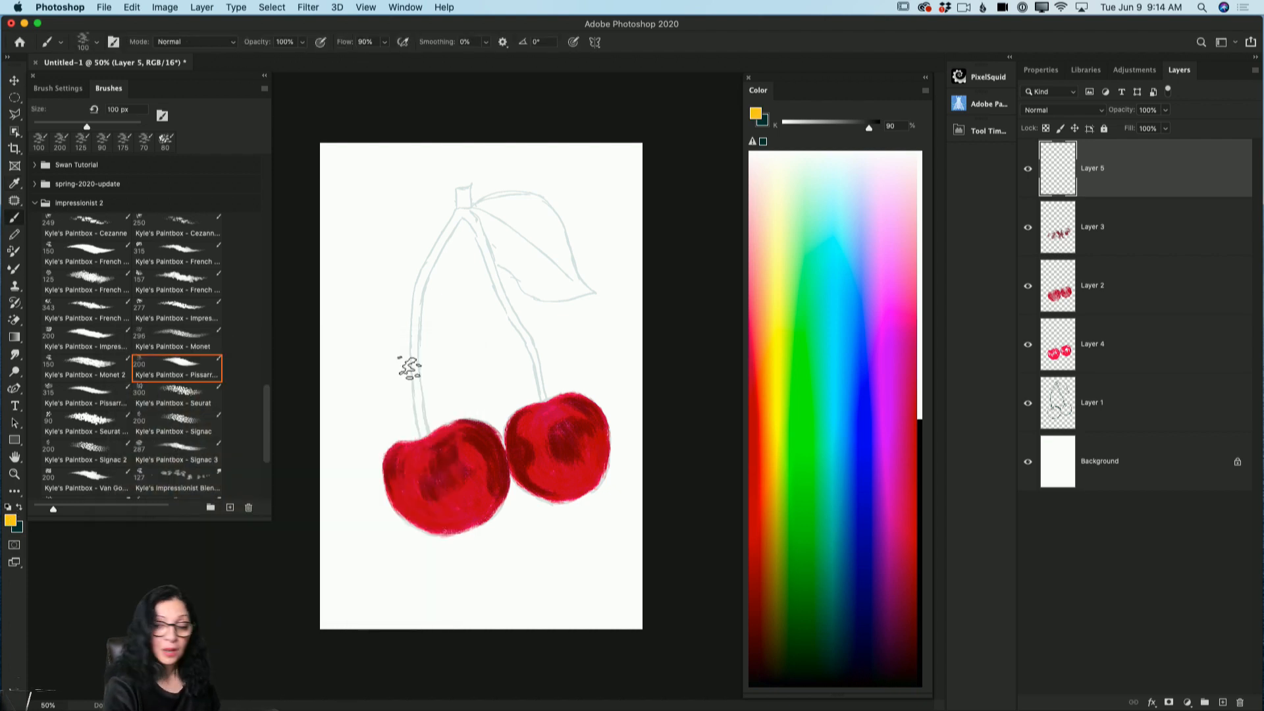
Lower the new layer's opacity to 42% and dab yellow on the left cherry's lower center.
click(1165, 111)
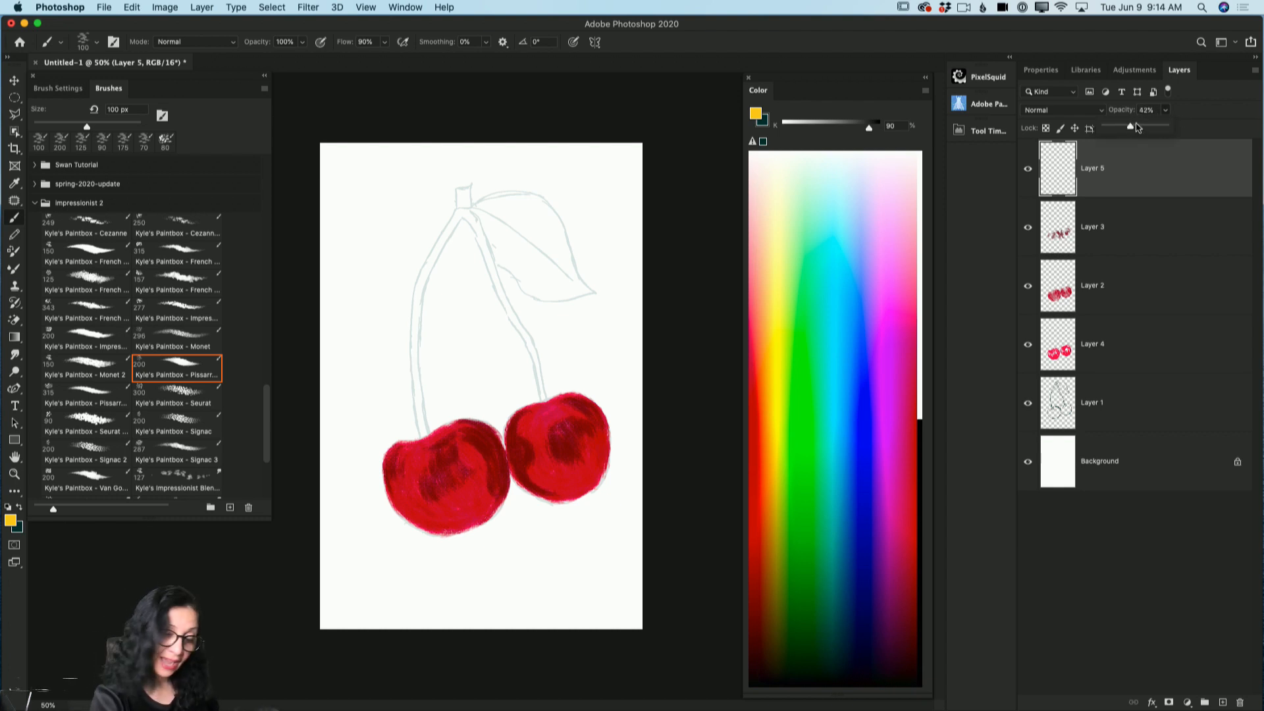
click(475, 490)
drag(473, 486, 481, 503)
drag(464, 458, 475, 492)
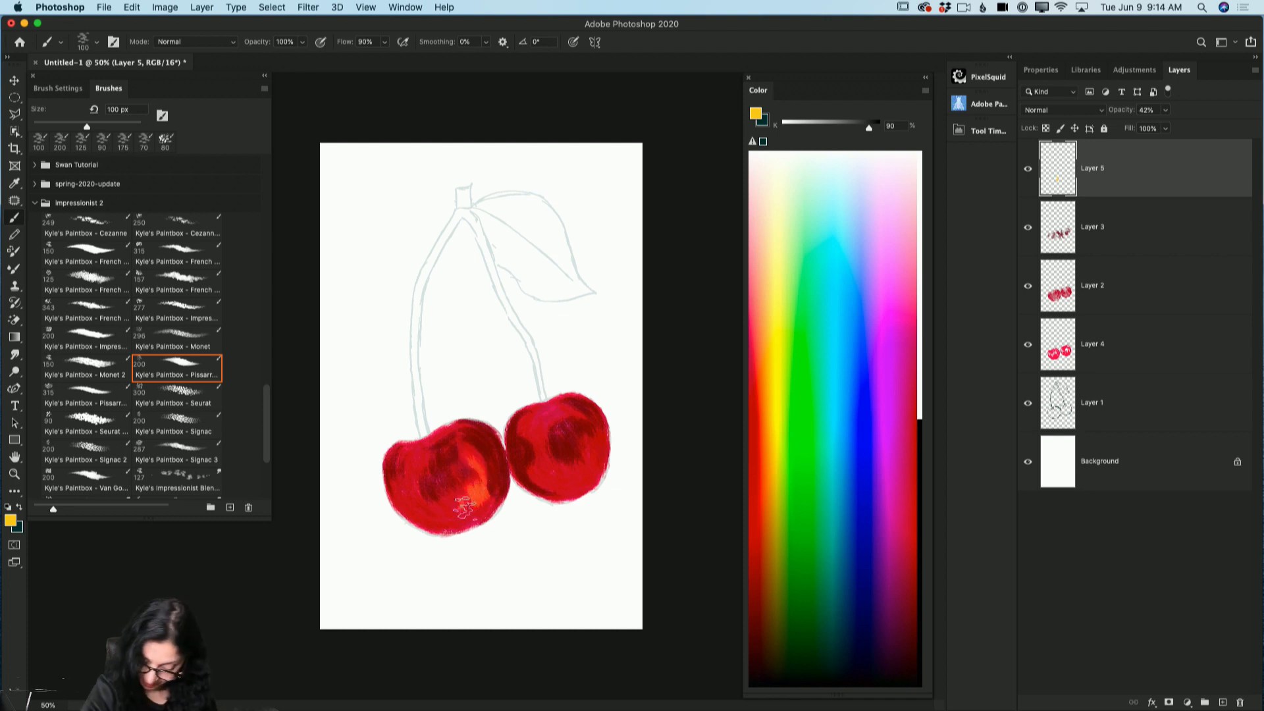
Enlarge the brush to 175 px and paint yellow glow strokes across the left and right cherries.
key(bracketright)
key(bracketright)
key(bracketright)
drag(460, 454, 479, 509)
mouse_move(395, 441)
mouse_down()
mouse_move(418, 461)
mouse_move(402, 488)
mouse_move(421, 464)
mouse_move(453, 513)
mouse_up()
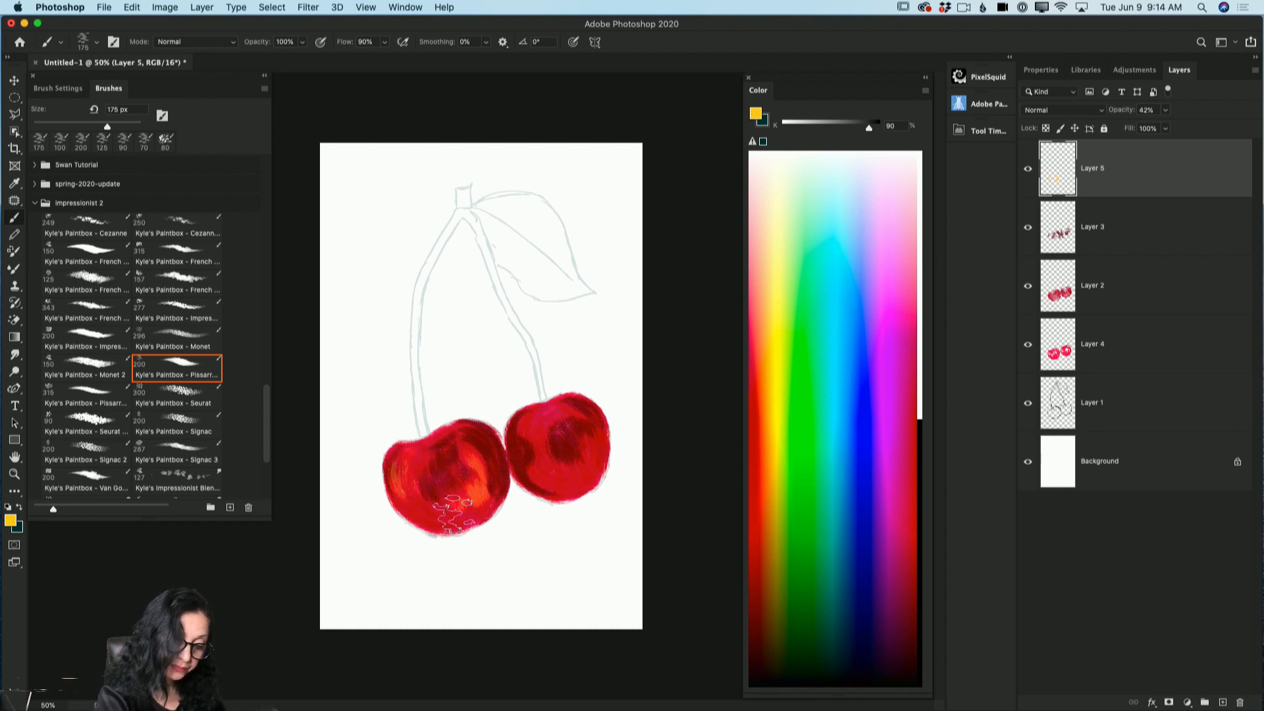
mouse_move(586, 434)
mouse_down()
mouse_move(541, 419)
mouse_move(541, 449)
mouse_move(528, 416)
mouse_move(526, 456)
mouse_move(530, 423)
mouse_move(547, 453)
mouse_move(561, 444)
mouse_move(524, 419)
mouse_move(524, 456)
mouse_move(528, 425)
mouse_move(535, 453)
mouse_move(531, 420)
mouse_move(519, 432)
mouse_move(536, 467)
mouse_up()
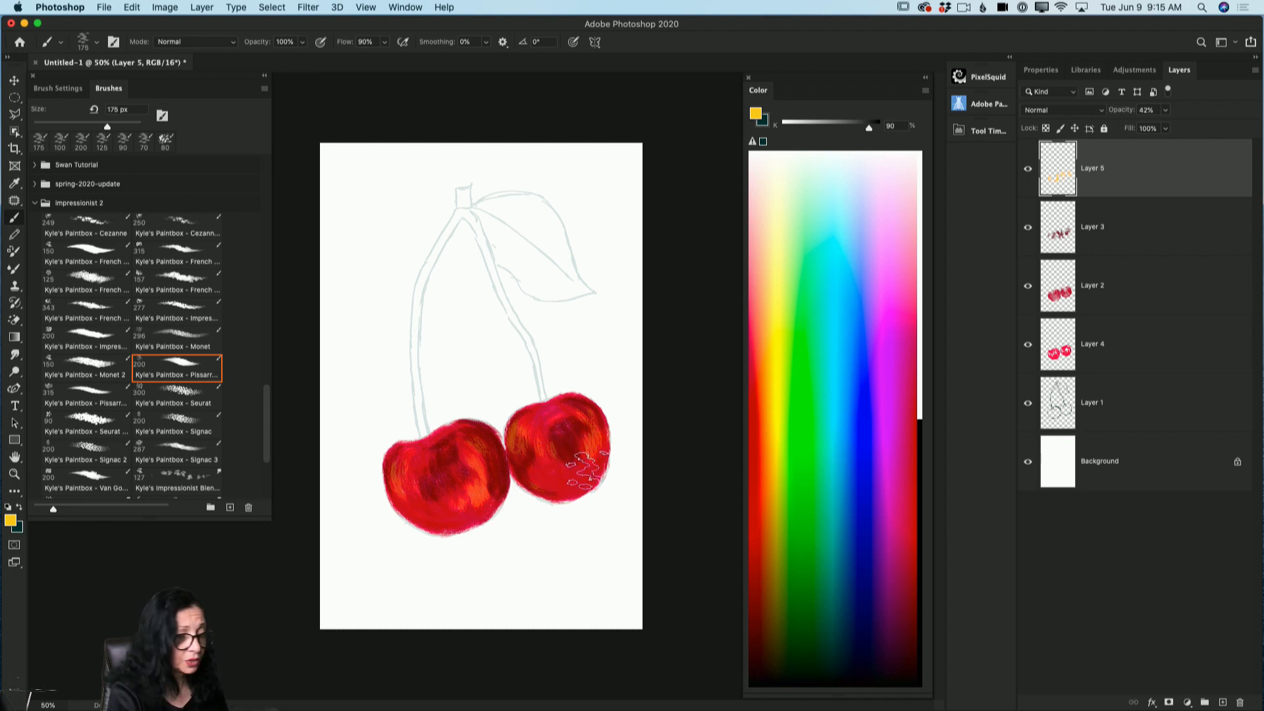
Set the foreground color to crimson #d2002c and brush it over the yellow strokes on the left cherry.
click(10, 520)
click(297, 382)
drag(277, 393, 283, 382)
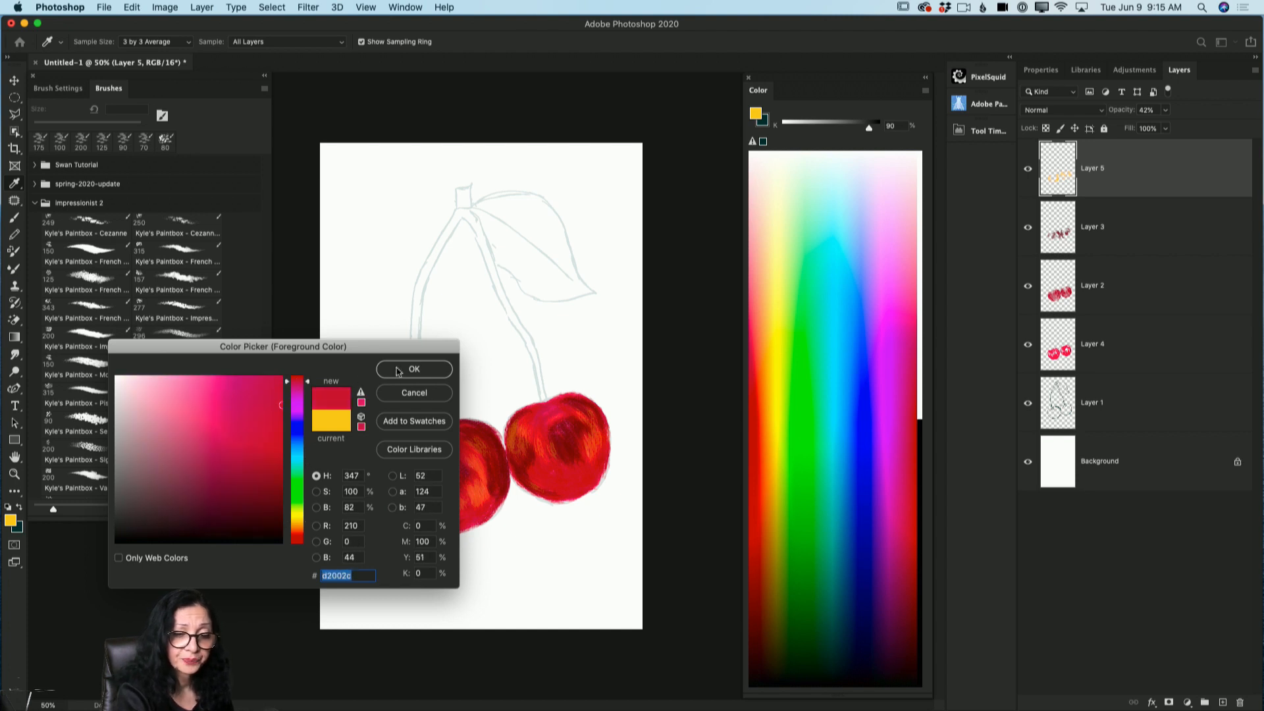
click(397, 370)
mouse_move(428, 474)
mouse_down()
mouse_move(429, 455)
mouse_move(405, 488)
mouse_move(401, 470)
mouse_move(430, 512)
mouse_move(425, 497)
mouse_move(447, 490)
mouse_move(477, 441)
mouse_move(493, 483)
mouse_up()
Reduce the brush to 125 px and blend crimson over the yellow areas of both cherries.
key(bracketleft)
key(bracketleft)
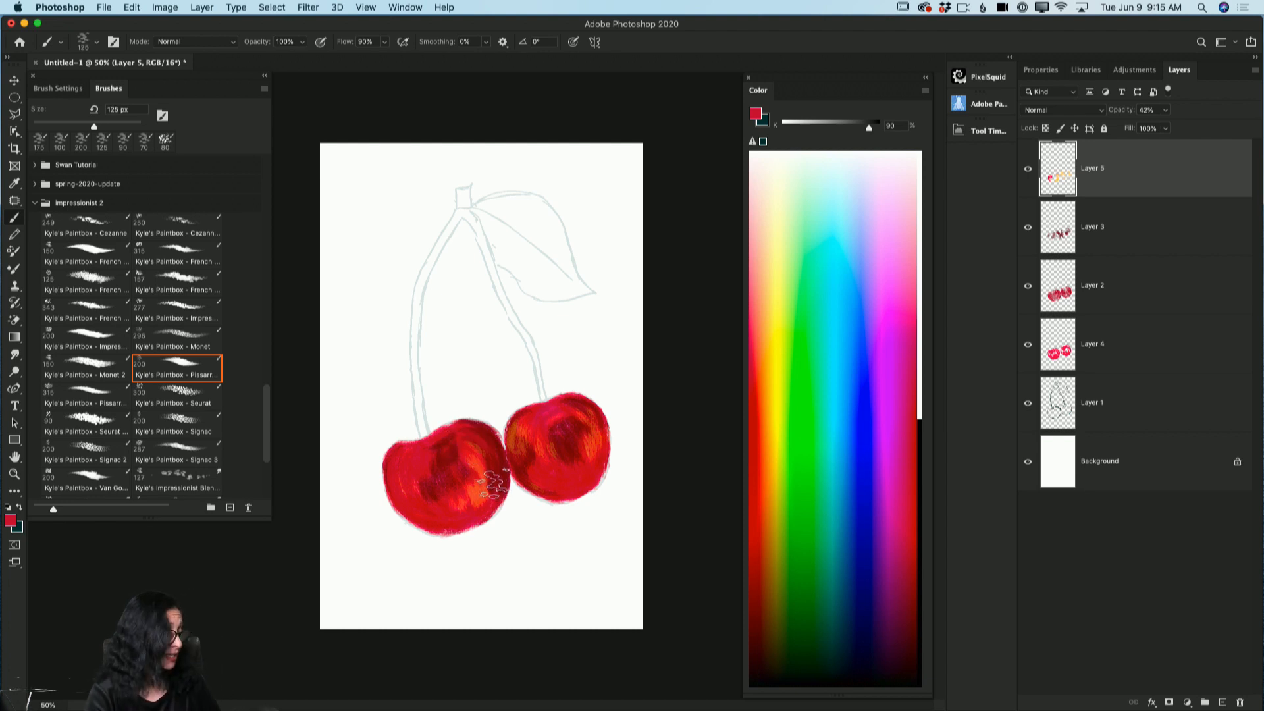
mouse_move(541, 444)
mouse_down()
mouse_move(535, 472)
mouse_move(528, 448)
mouse_move(545, 480)
mouse_move(523, 460)
mouse_move(554, 489)
mouse_move(538, 483)
mouse_move(574, 463)
mouse_move(515, 407)
mouse_move(532, 479)
mouse_move(516, 450)
mouse_move(534, 446)
mouse_move(541, 420)
mouse_move(555, 450)
mouse_move(574, 414)
mouse_move(565, 410)
mouse_move(587, 408)
mouse_move(565, 402)
mouse_move(588, 415)
mouse_move(585, 404)
mouse_move(598, 430)
mouse_move(575, 417)
mouse_move(585, 410)
mouse_move(604, 453)
mouse_move(605, 420)
mouse_move(606, 453)
mouse_move(589, 451)
mouse_move(607, 433)
mouse_move(600, 469)
mouse_up()
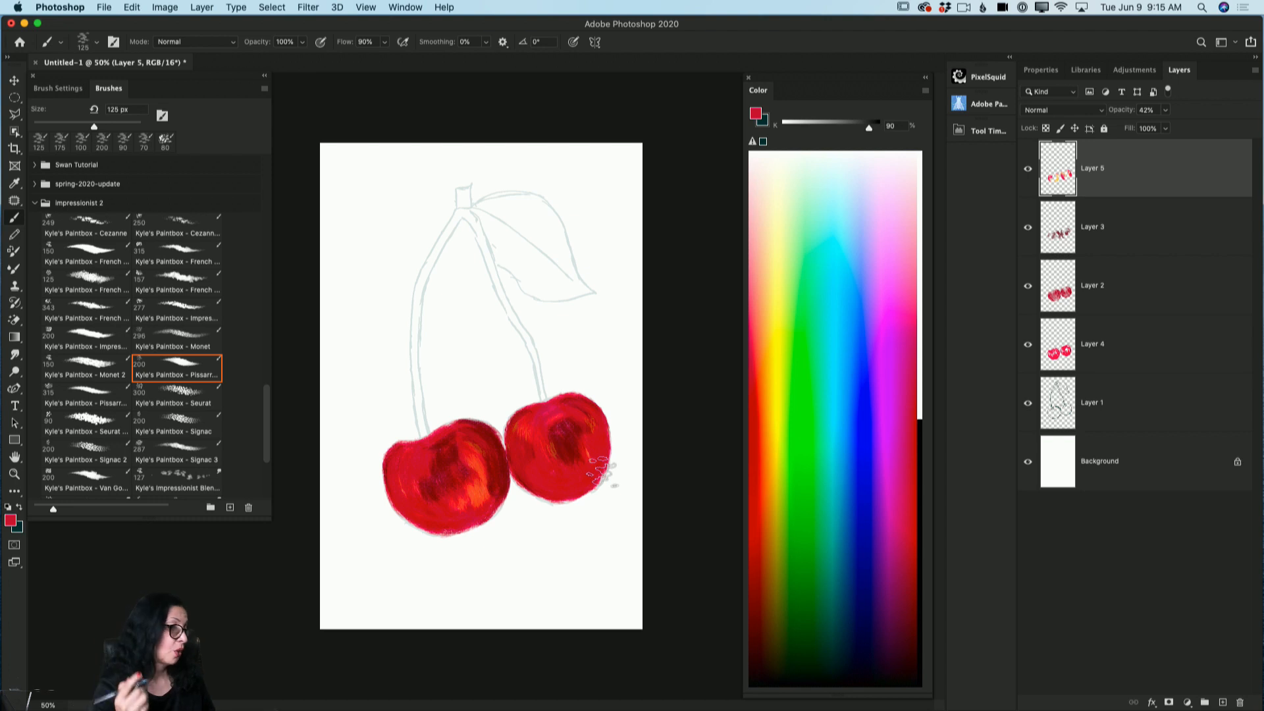
mouse_move(450, 453)
mouse_down()
mouse_move(417, 482)
mouse_move(428, 499)
mouse_move(404, 487)
mouse_move(438, 504)
mouse_move(477, 476)
mouse_move(486, 495)
mouse_move(472, 446)
mouse_move(490, 470)
mouse_move(500, 462)
mouse_move(491, 503)
mouse_up()
mouse_move(448, 450)
mouse_down()
mouse_move(454, 429)
mouse_move(434, 488)
mouse_up()
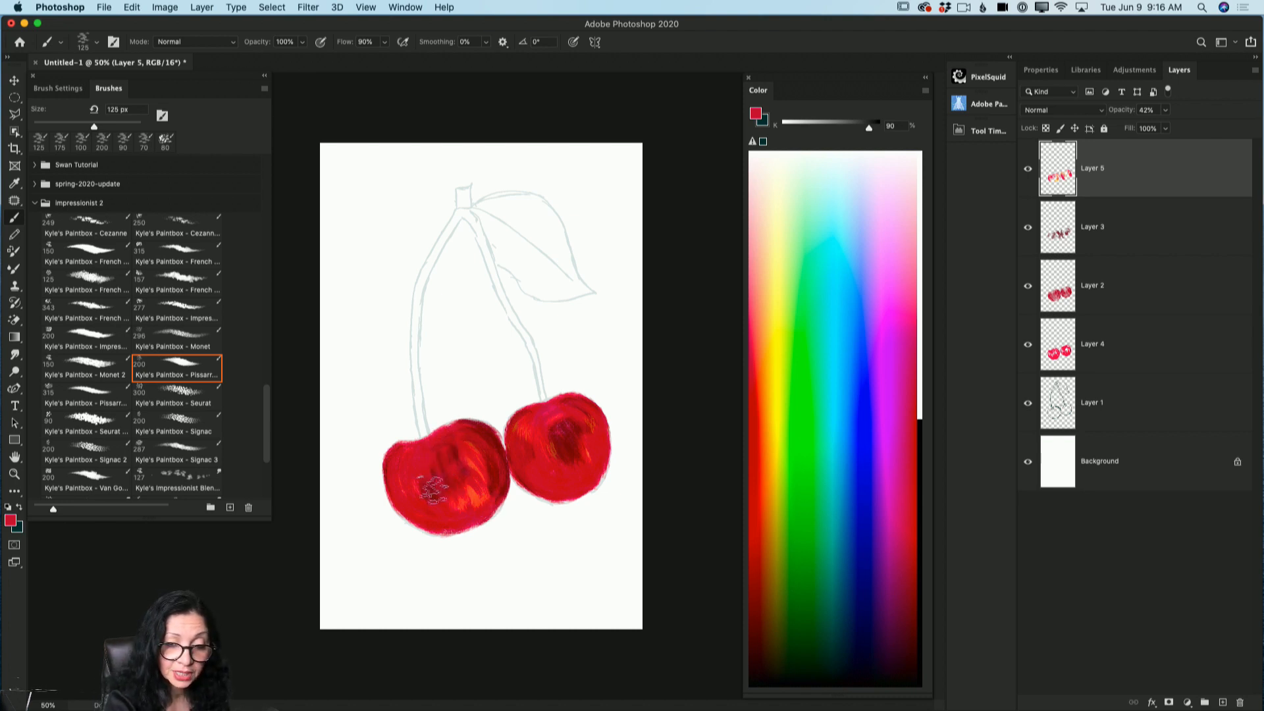
mouse_move(565, 439)
mouse_down()
mouse_move(563, 418)
mouse_move(574, 432)
mouse_up()
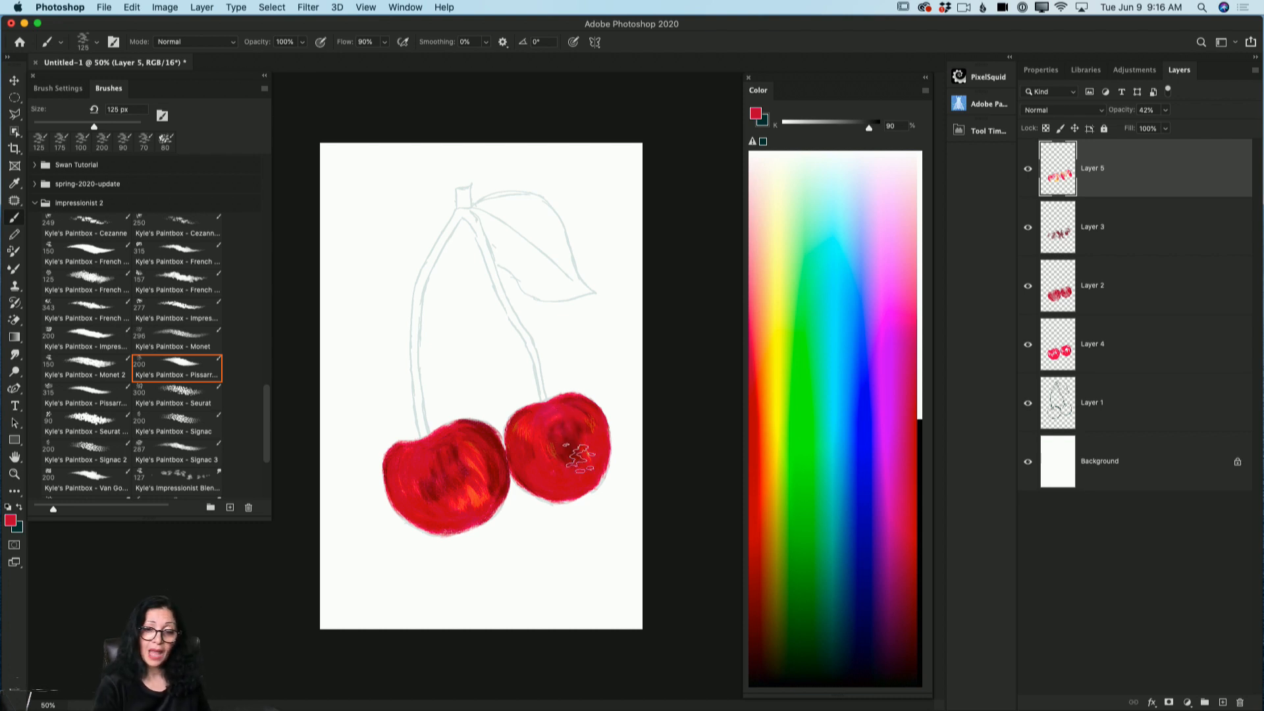
Add a layer above Layer 5 and set the brush's foreground color to pale pink #faecef.
click(1224, 703)
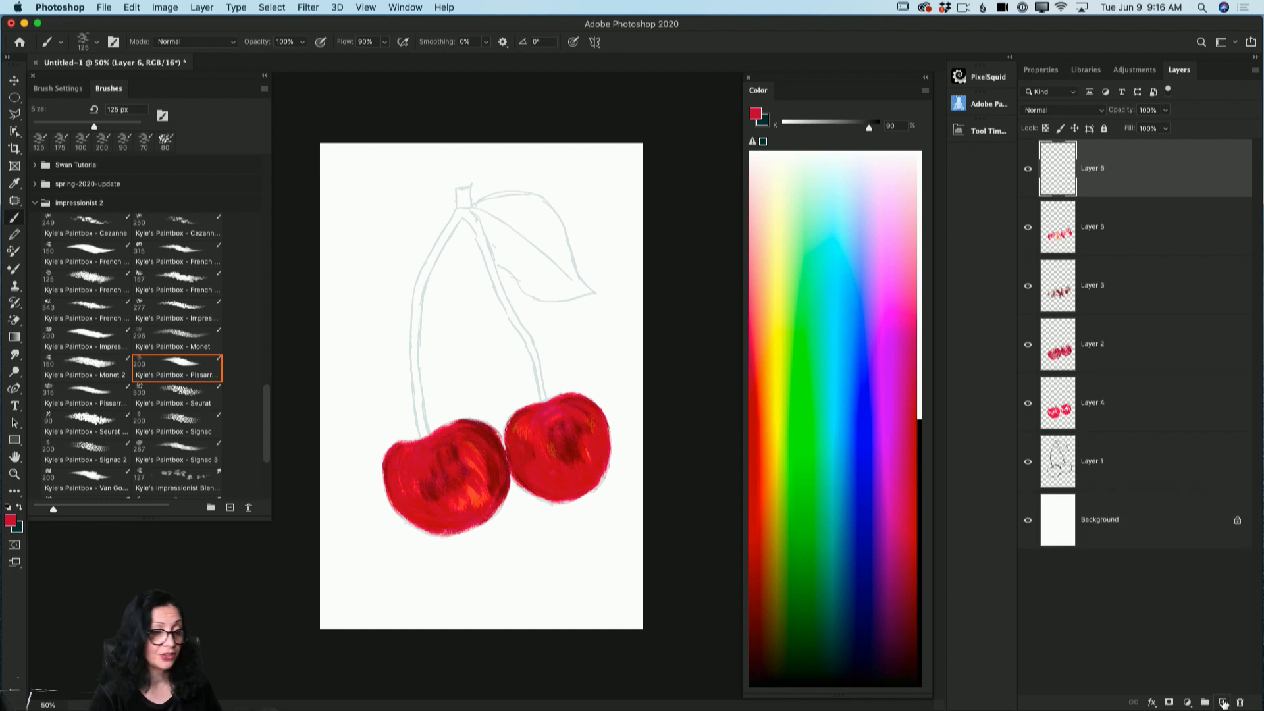
click(10, 520)
click(124, 379)
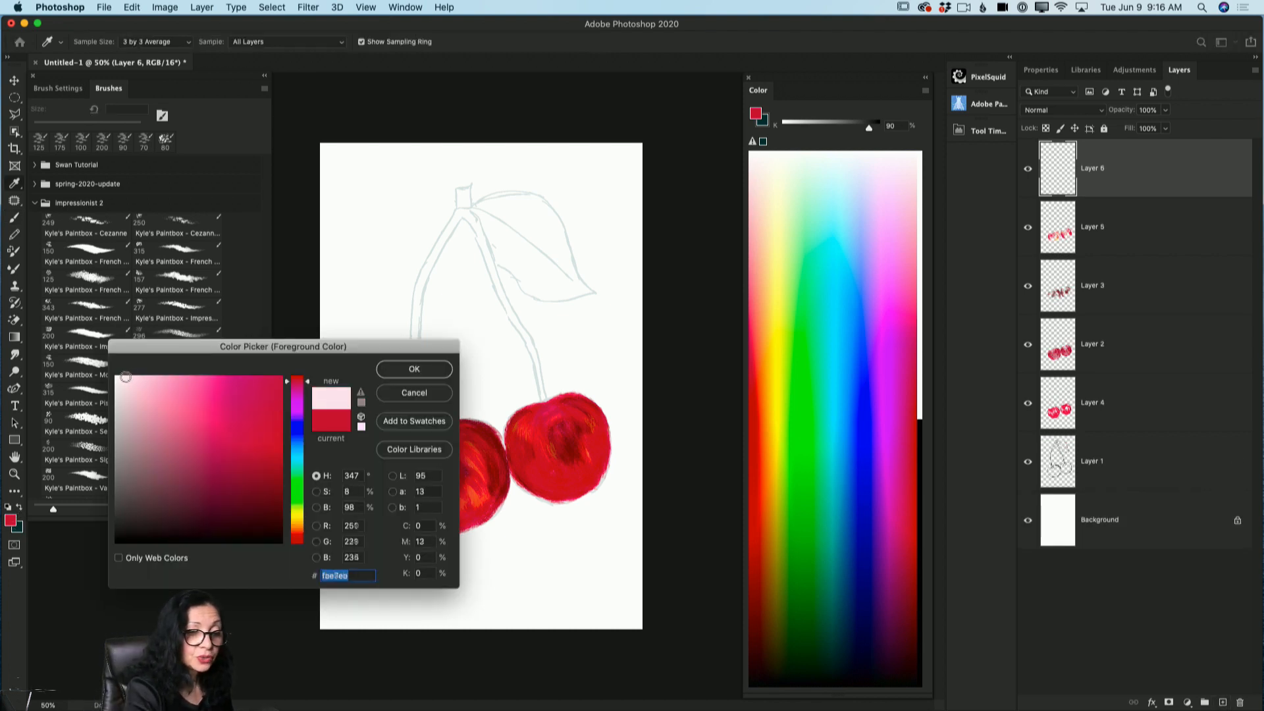
click(414, 369)
key(b)
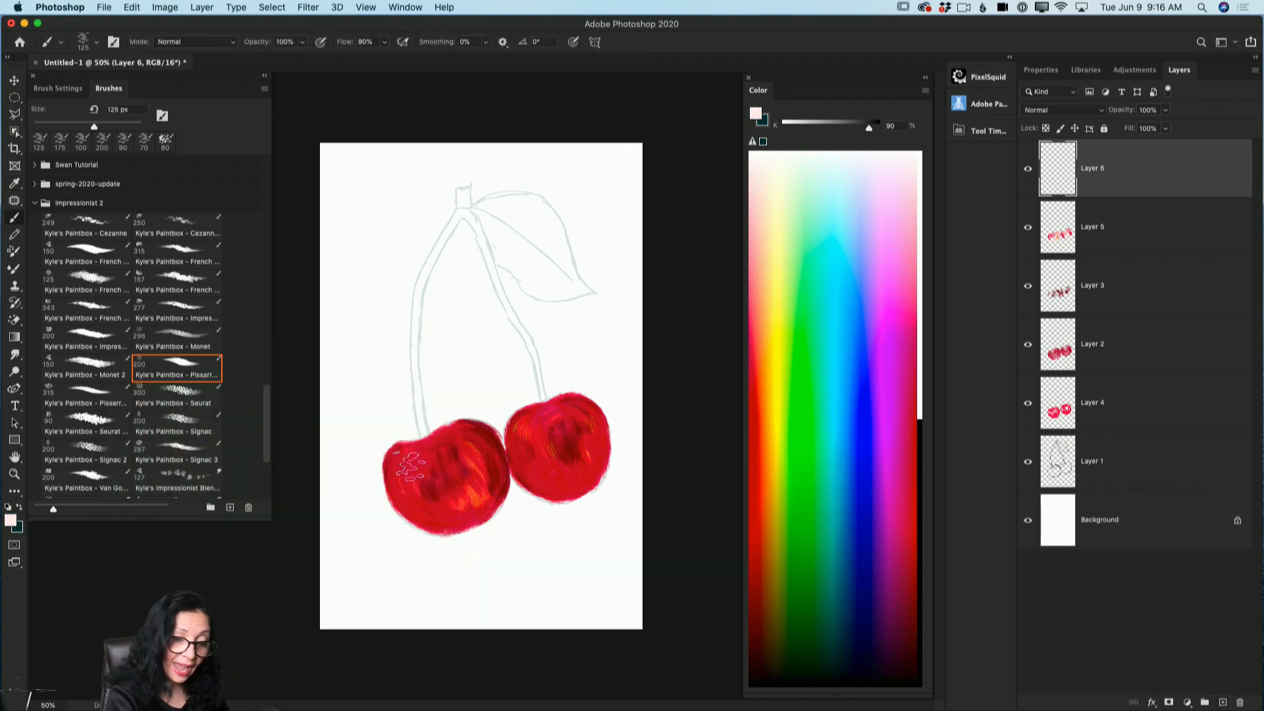
Paint pale pink highlights on the tops and edges of both cherries, and lower the layer's opacity to 70%.
mouse_move(408, 464)
mouse_down()
mouse_move(424, 489)
mouse_move(426, 464)
mouse_move(426, 483)
mouse_move(420, 463)
mouse_move(411, 486)
mouse_move(428, 493)
mouse_move(503, 459)
mouse_move(458, 453)
mouse_move(484, 442)
mouse_up()
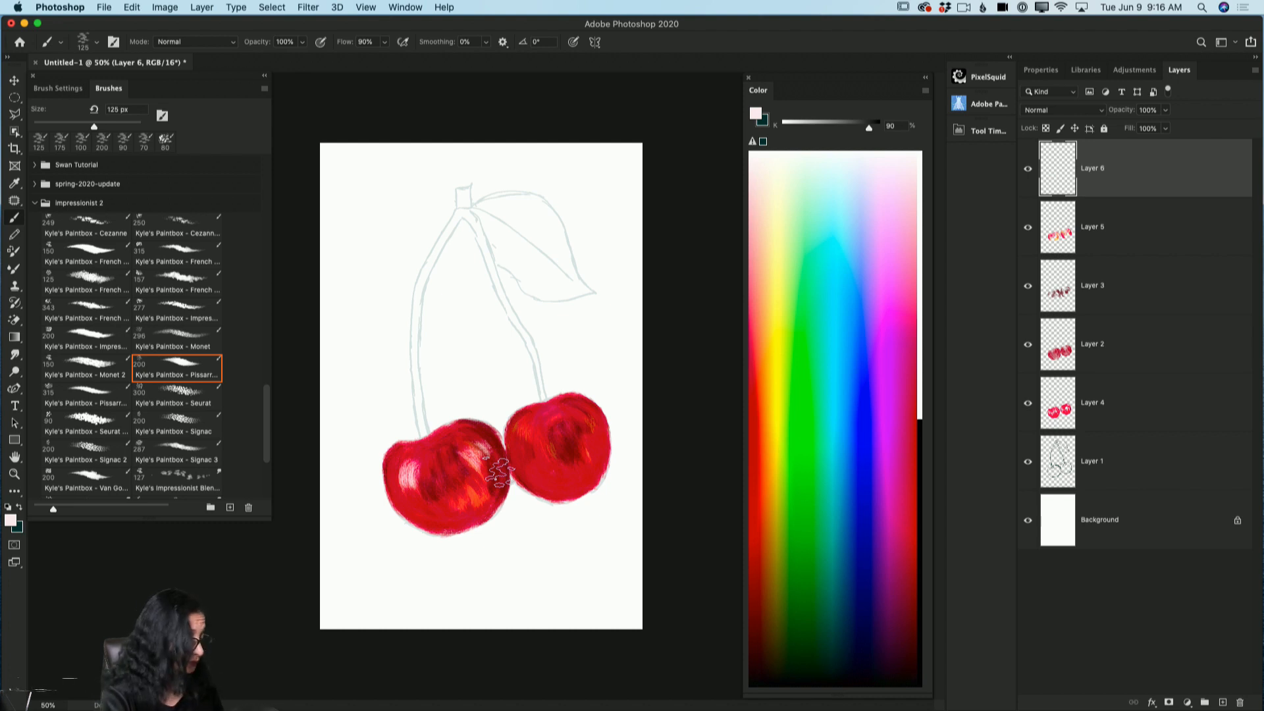
mouse_move(576, 424)
mouse_down()
mouse_move(585, 408)
mouse_move(597, 425)
mouse_up()
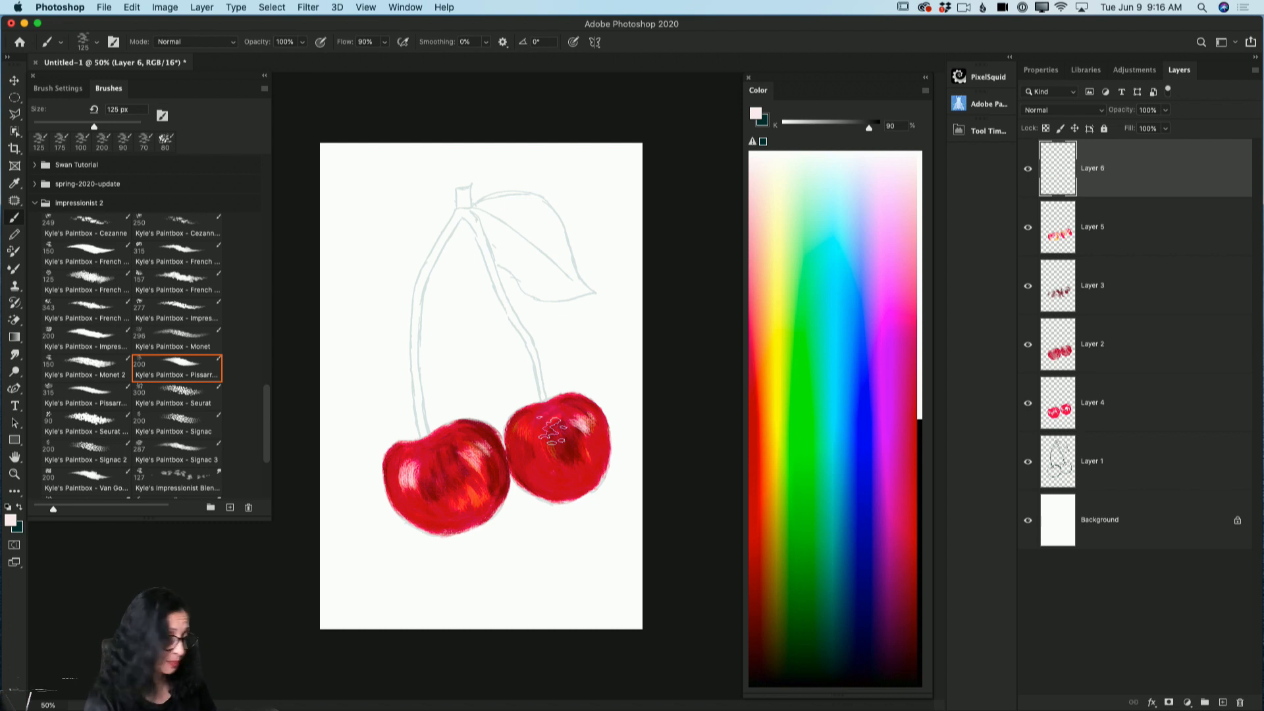
mouse_move(544, 435)
mouse_down()
mouse_move(538, 449)
mouse_move(540, 422)
mouse_move(558, 450)
mouse_move(537, 443)
mouse_move(583, 423)
mouse_move(593, 439)
mouse_move(609, 432)
mouse_move(603, 465)
mouse_up()
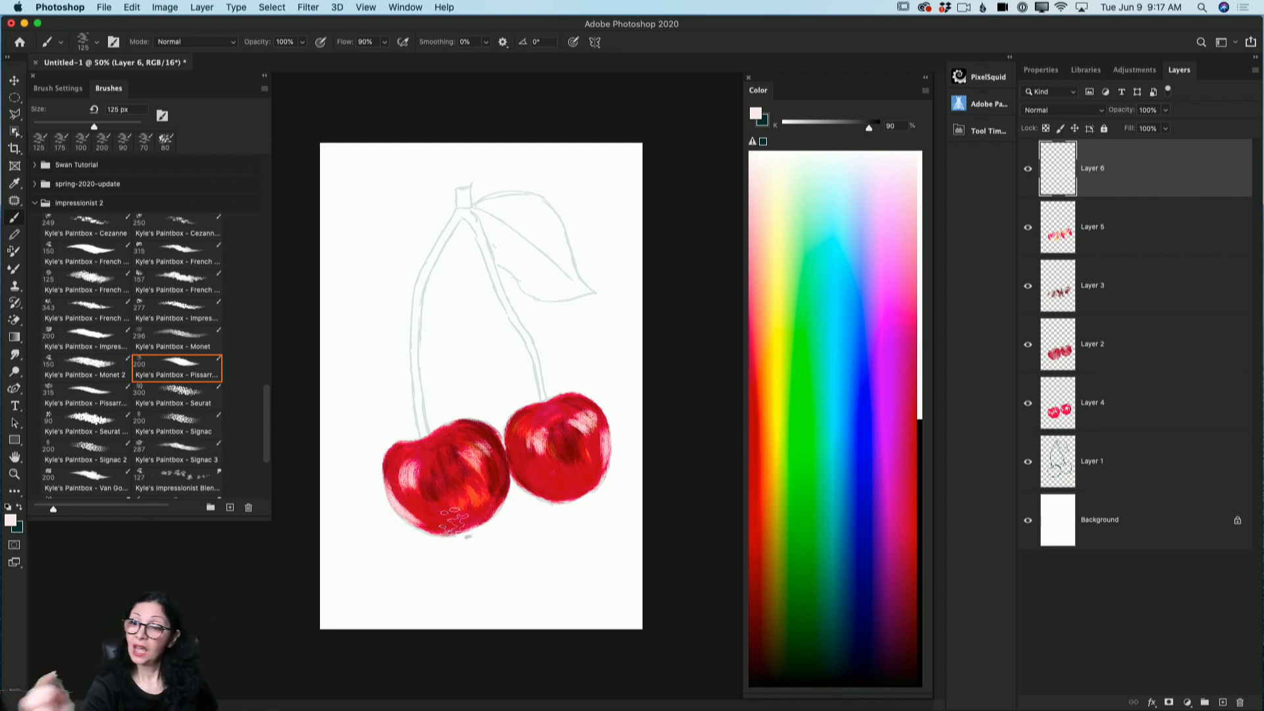
click(1166, 128)
mouse_move(1165, 128)
mouse_down()
mouse_move(1141, 130)
mouse_move(1157, 131)
mouse_up()
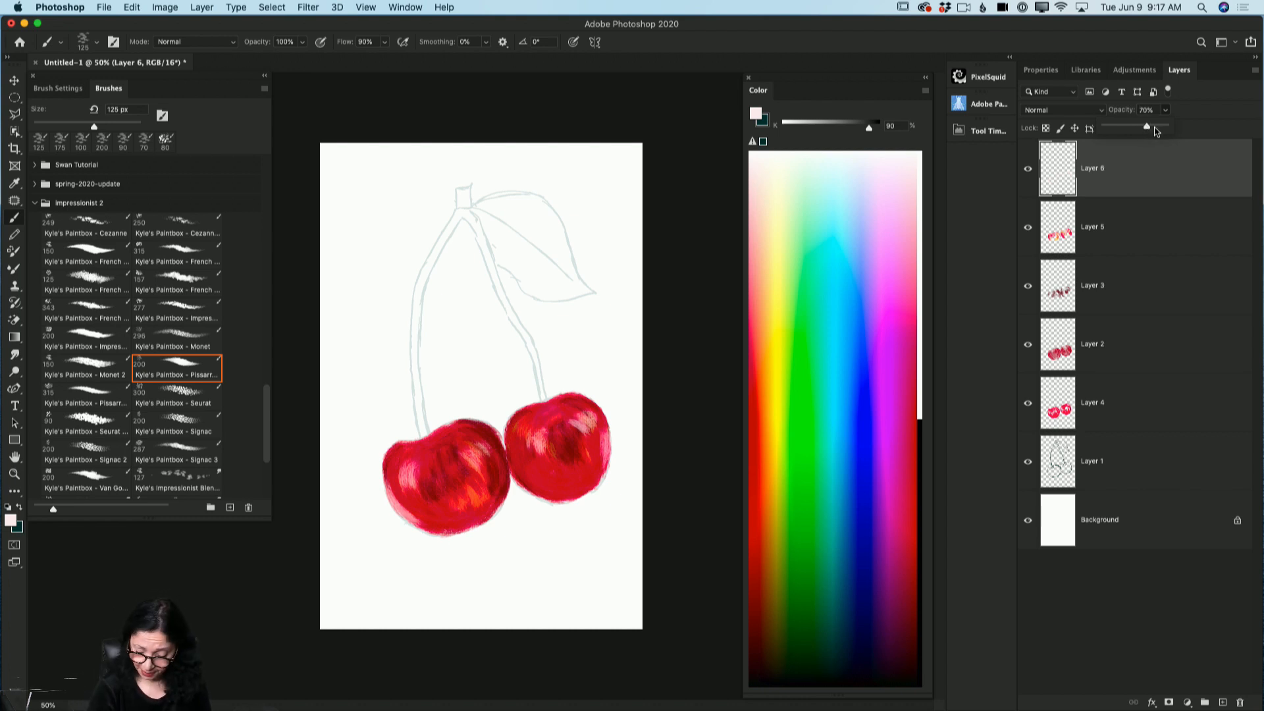
Reduce the brush to 35 px and paint thin pale highlights along the stem hollows of both cherries.
key(bracketleft)
key(bracketleft)
key(bracketleft)
key(bracketleft)
key(bracketleft)
key(bracketleft)
key(bracketleft)
key(bracketleft)
key(bracketleft)
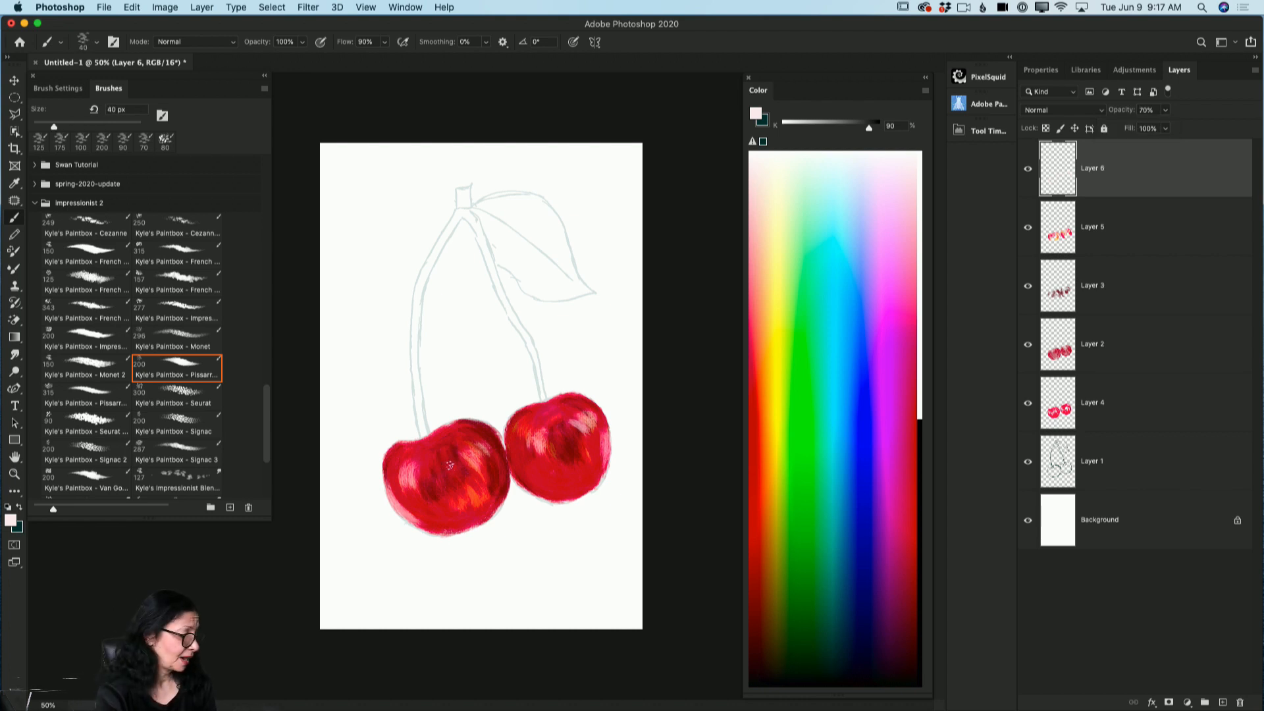
drag(416, 453, 433, 450)
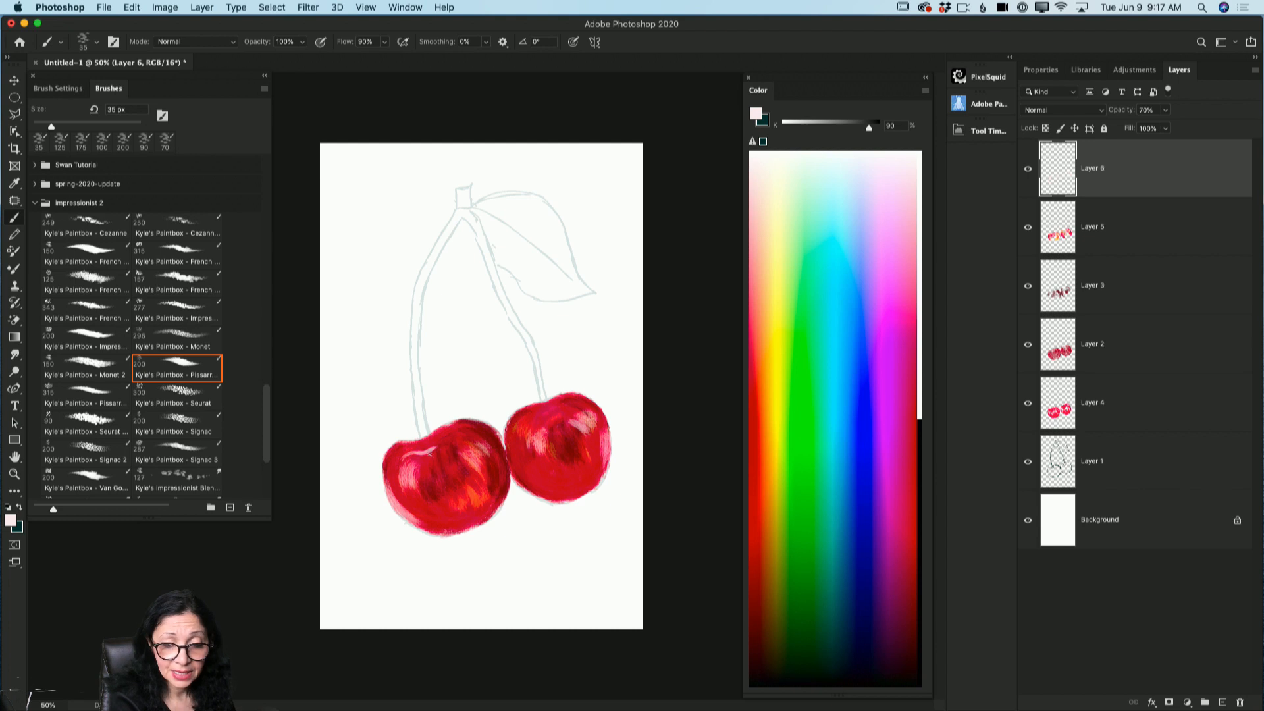
drag(428, 452, 449, 439)
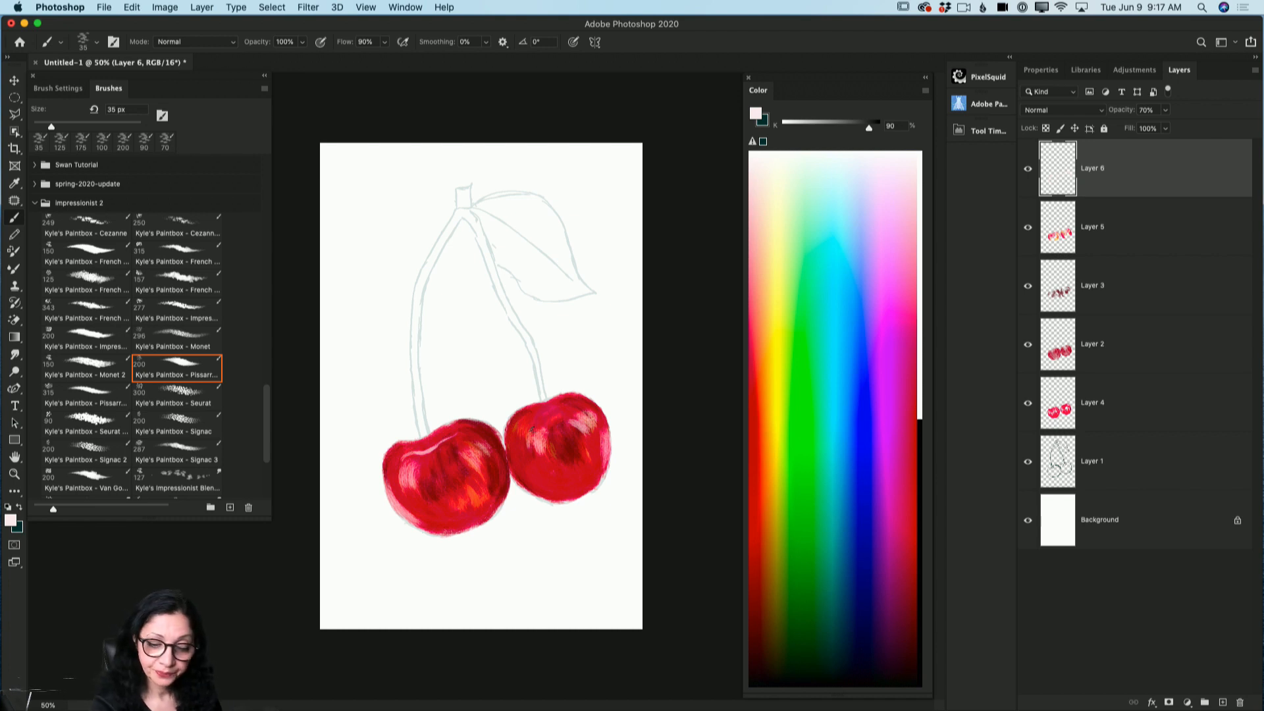
mouse_move(539, 420)
mouse_down()
mouse_move(565, 411)
mouse_move(546, 419)
mouse_up()
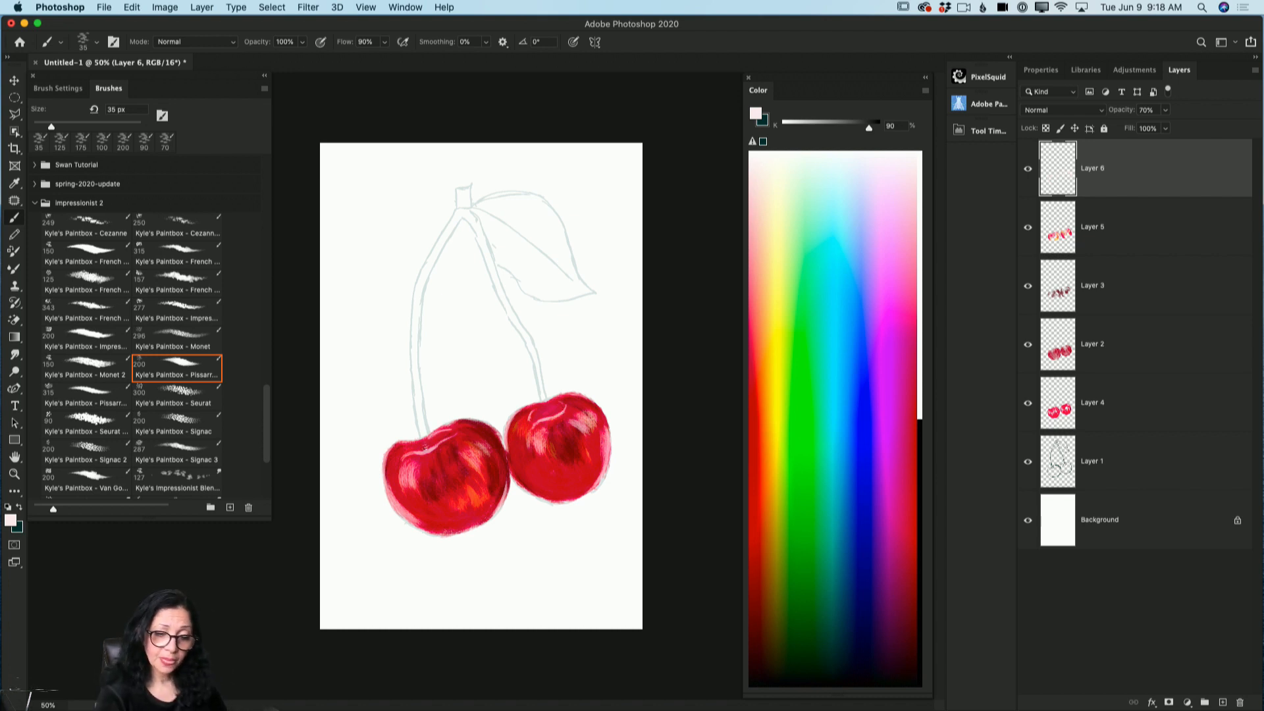
Set the foreground color to dark red and paint fine shadows around the cherries' stem hollows.
click(10, 520)
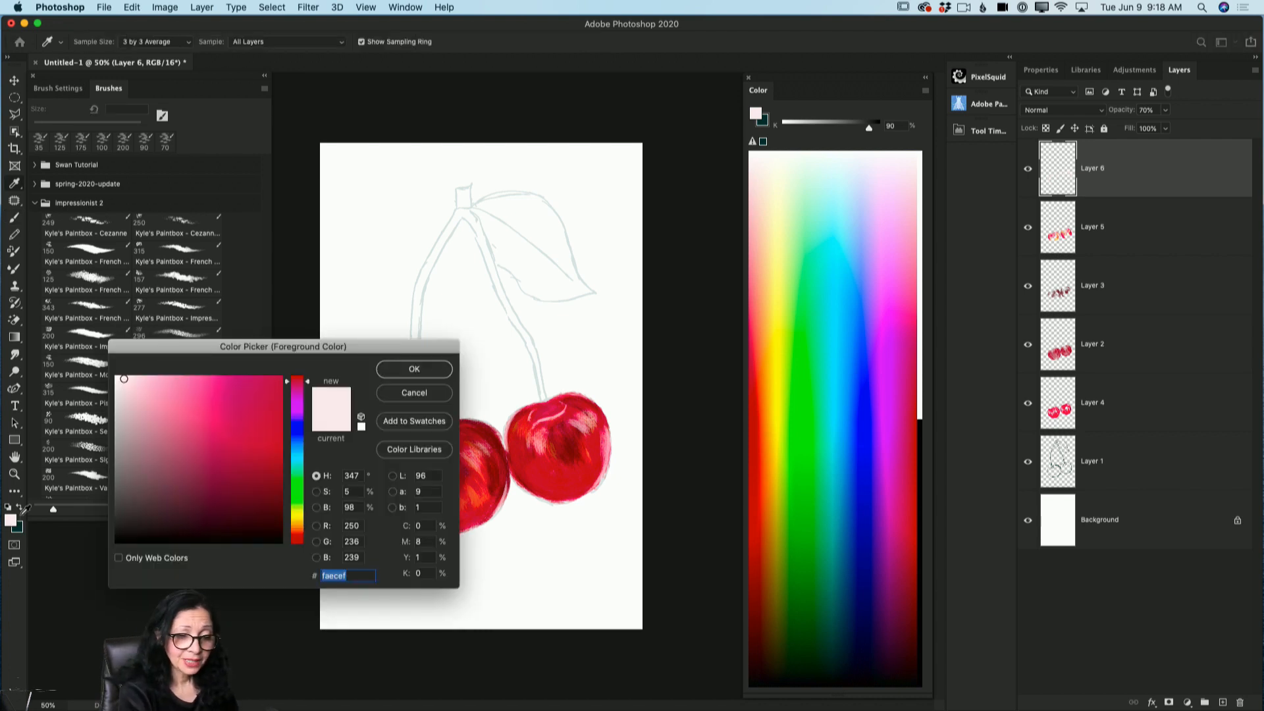
drag(277, 479, 281, 502)
click(415, 369)
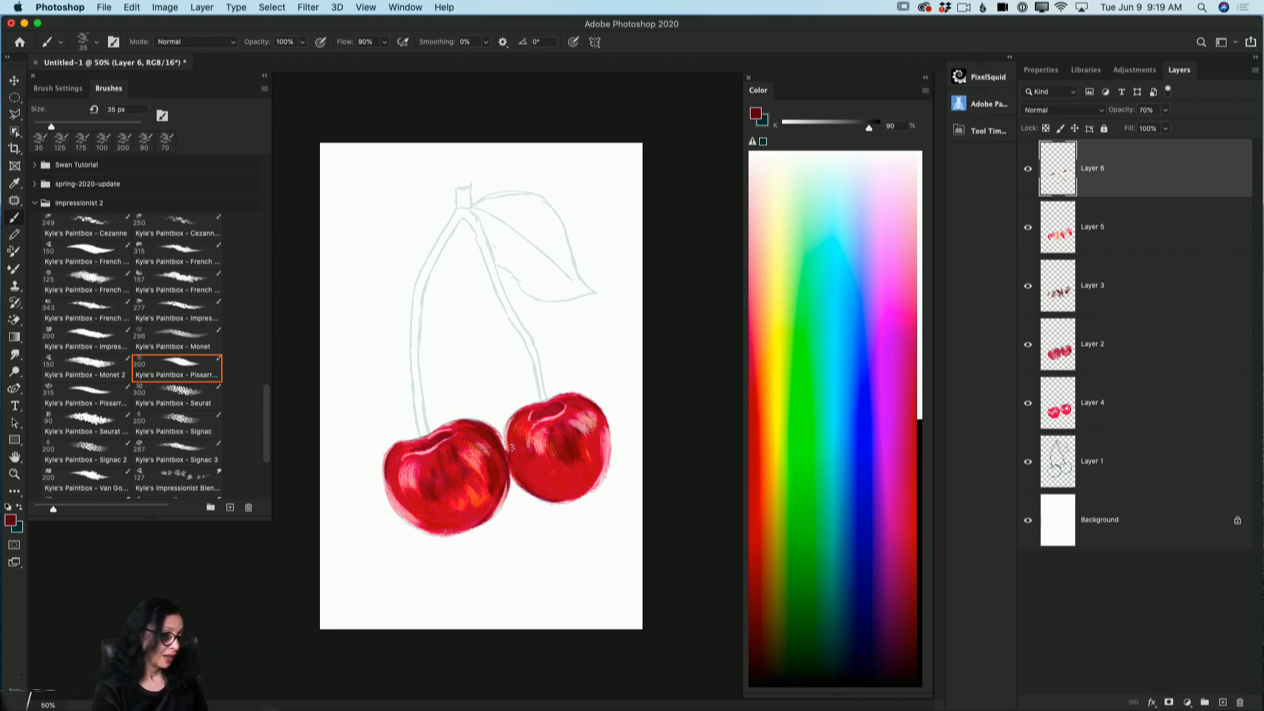
Darken the foreground color to a near-black red, deepen the stem hollows, and enlarge the brush to 80 px for more shading.
click(10, 520)
drag(275, 502, 281, 521)
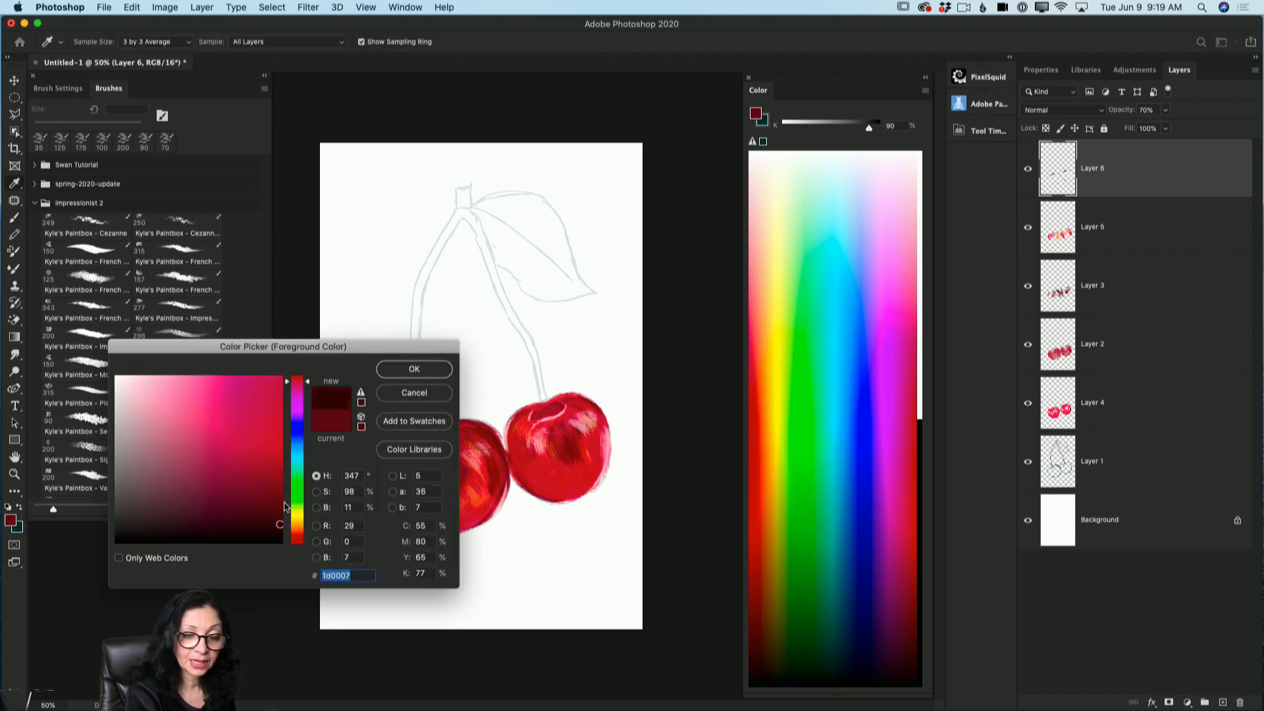
click(408, 369)
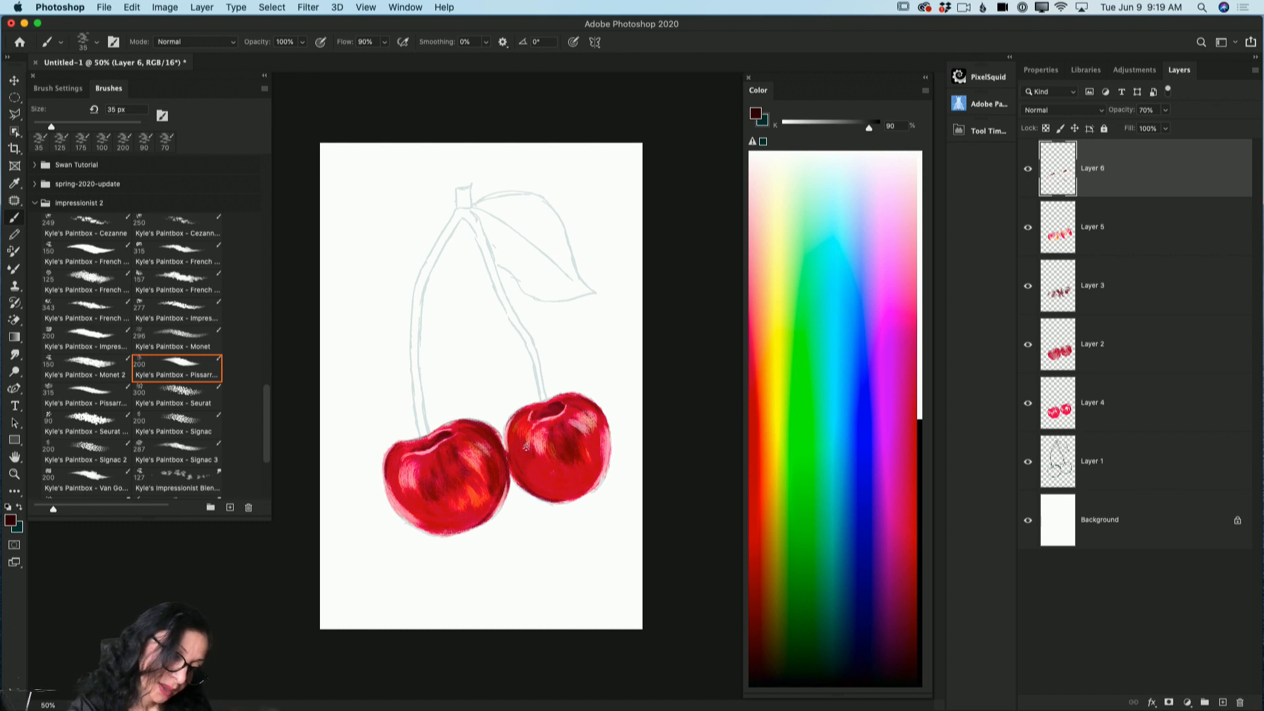
key(bracketright)
key(bracketright)
key(bracketright)
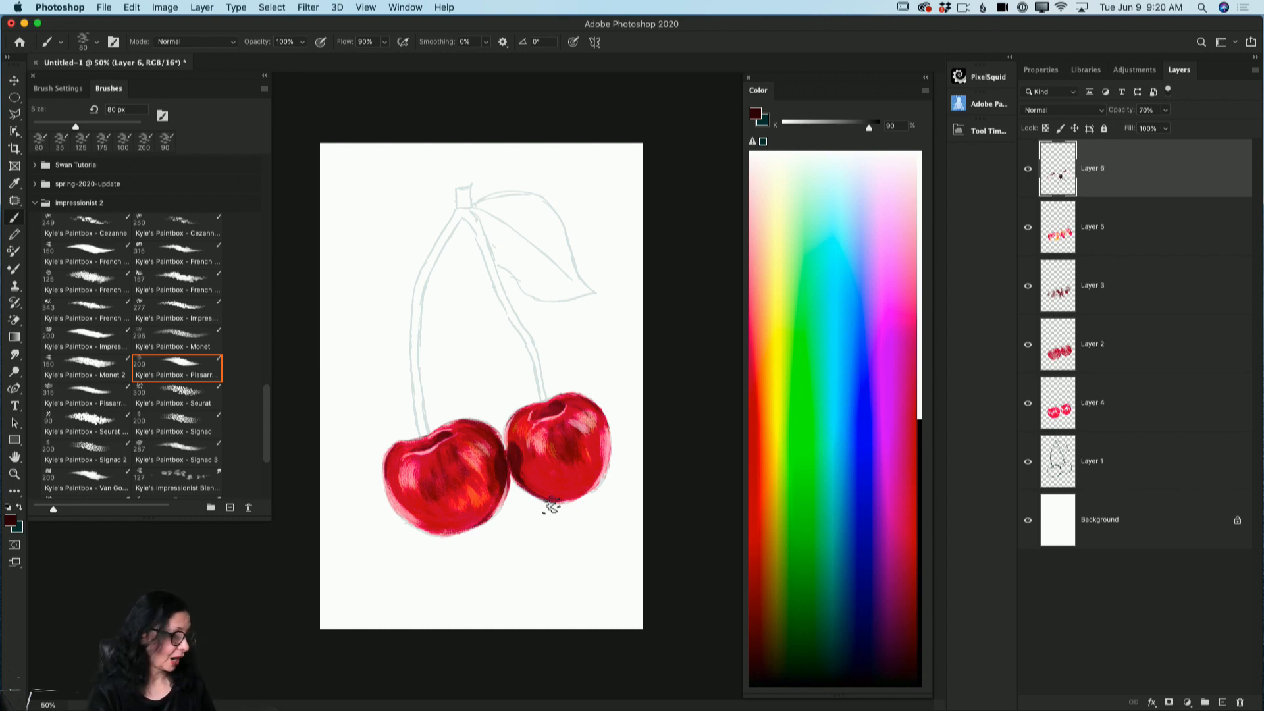
Add a layer above Layer 6 and make bright green the foreground color.
click(1222, 703)
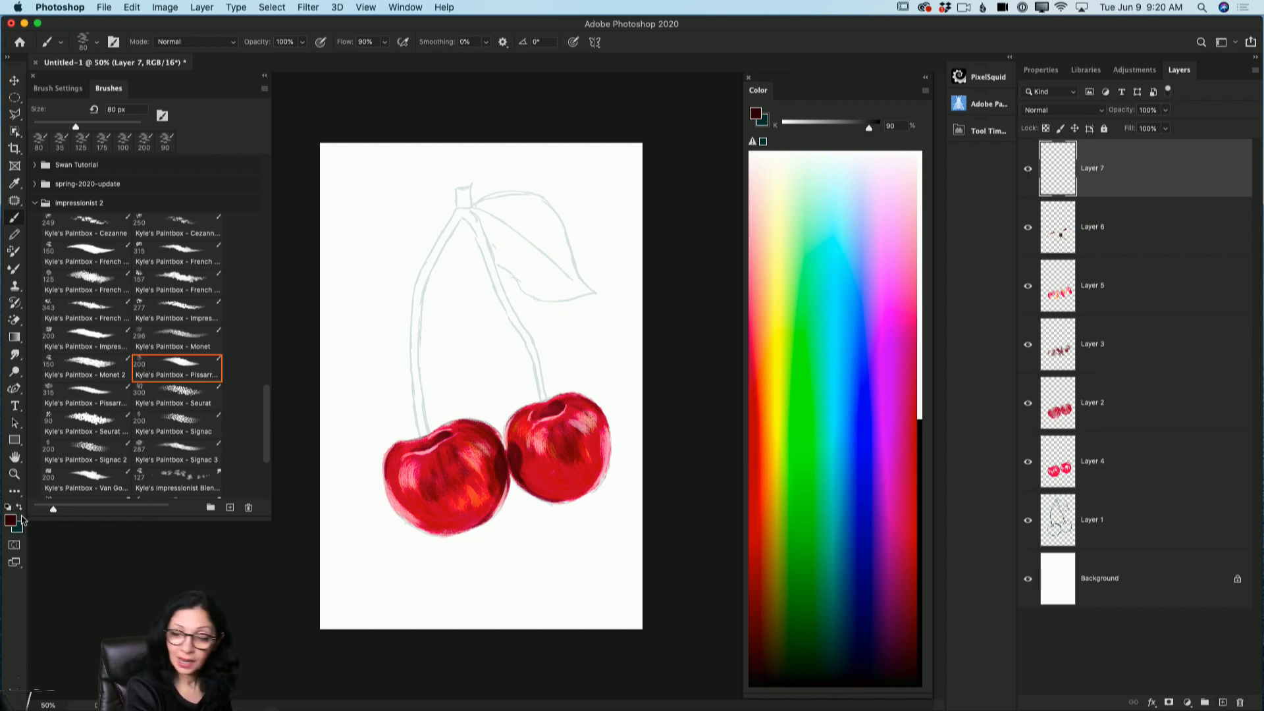
click(819, 453)
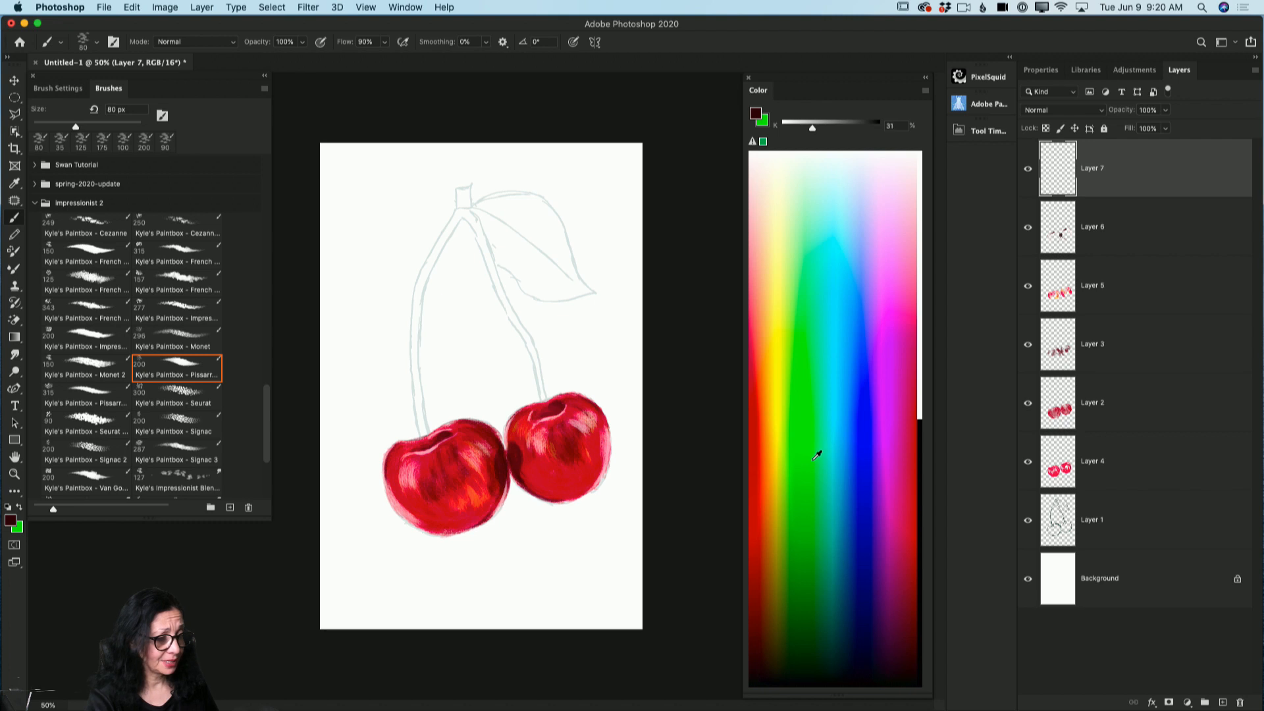
click(20, 507)
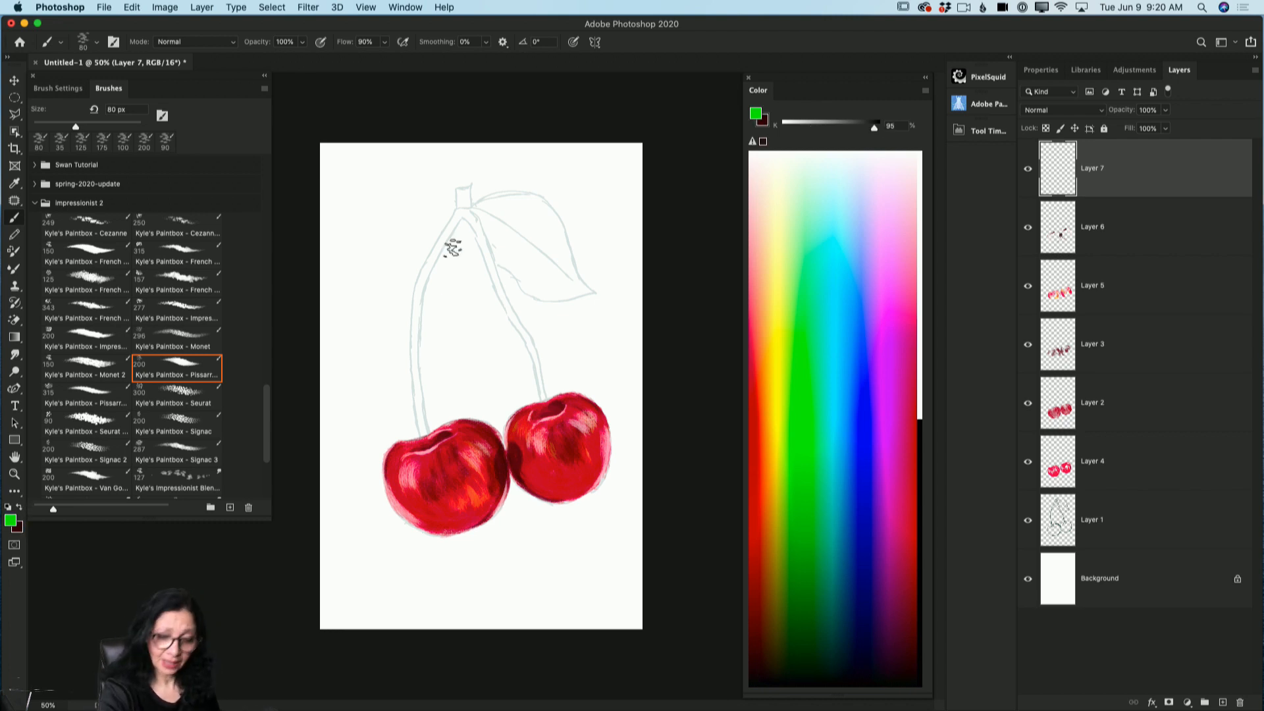
Reduce the brush to 40 px and paint the upper part of the left stem bright green.
key(bracketleft)
key(bracketleft)
key(bracketleft)
key(bracketleft)
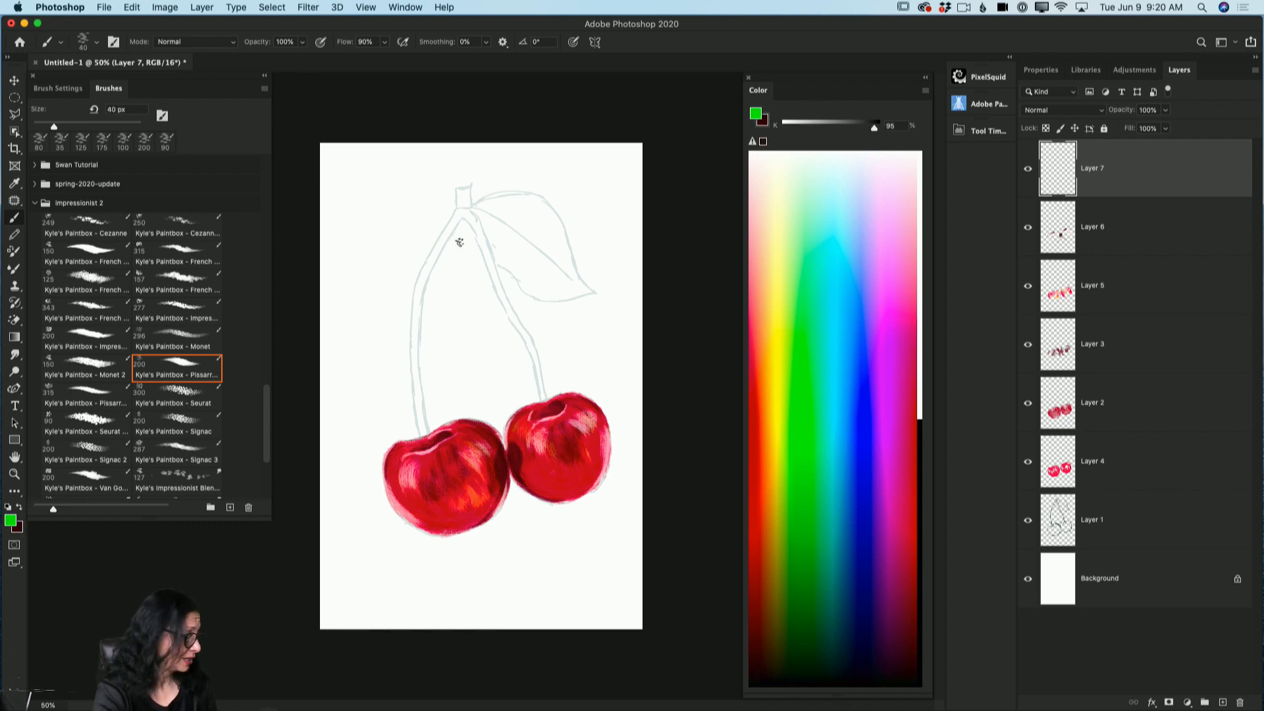
drag(462, 212, 422, 280)
Set the background color to a bright green close to the foreground green.
click(815, 399)
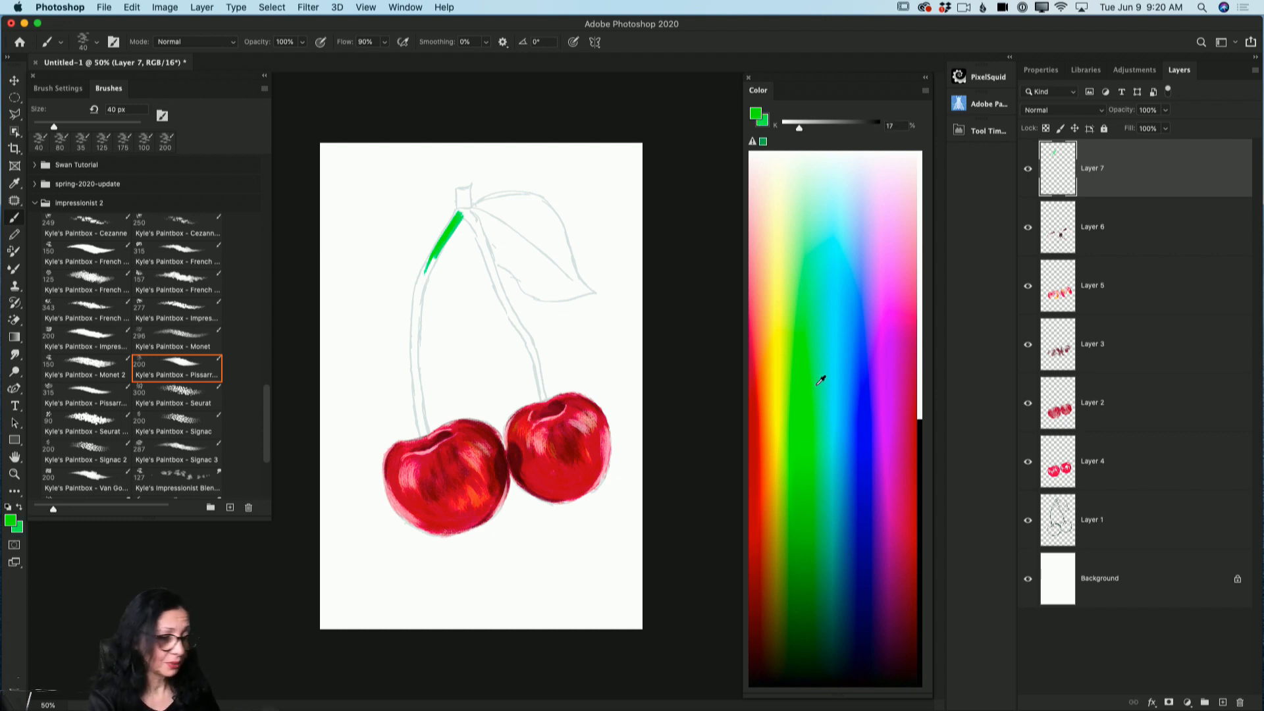
drag(820, 367, 812, 344)
click(20, 507)
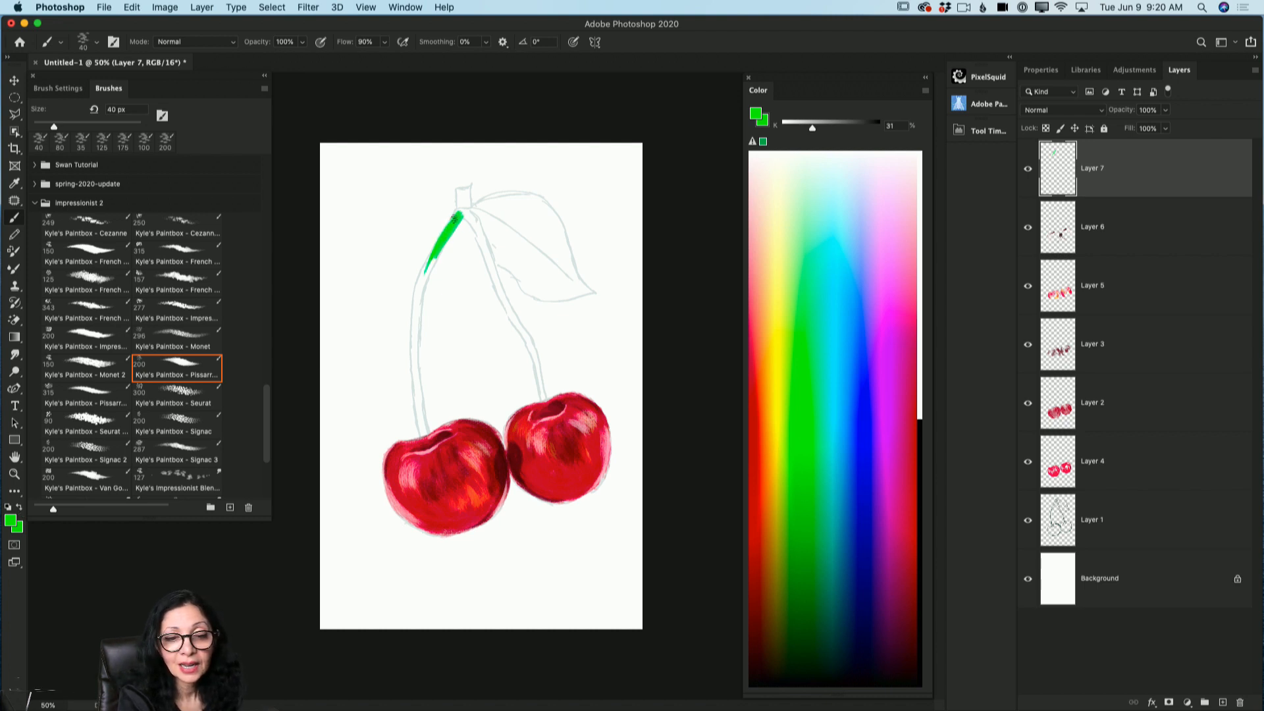
Paint both stems bright green from their shared joint down into the hollows of the two cherries.
mouse_move(450, 229)
mouse_down()
mouse_move(416, 285)
mouse_move(441, 244)
mouse_move(413, 333)
mouse_up()
drag(419, 288, 415, 400)
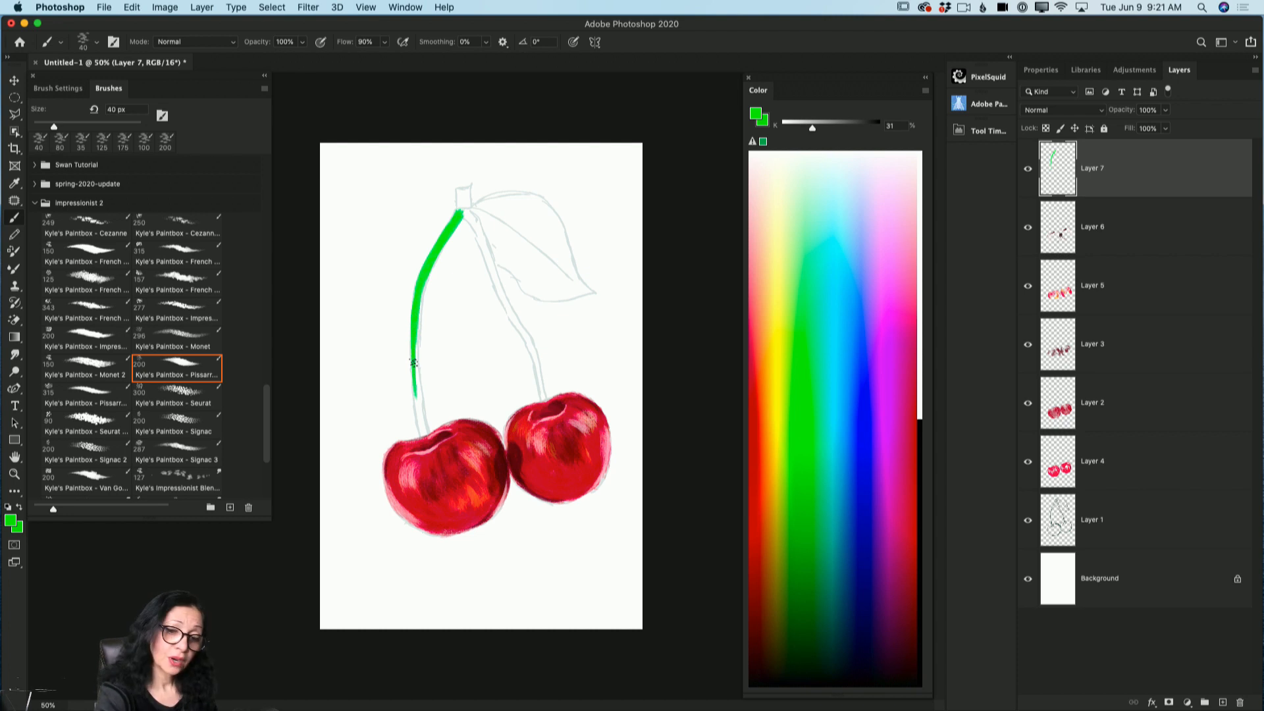
drag(416, 328, 422, 417)
drag(418, 367, 420, 422)
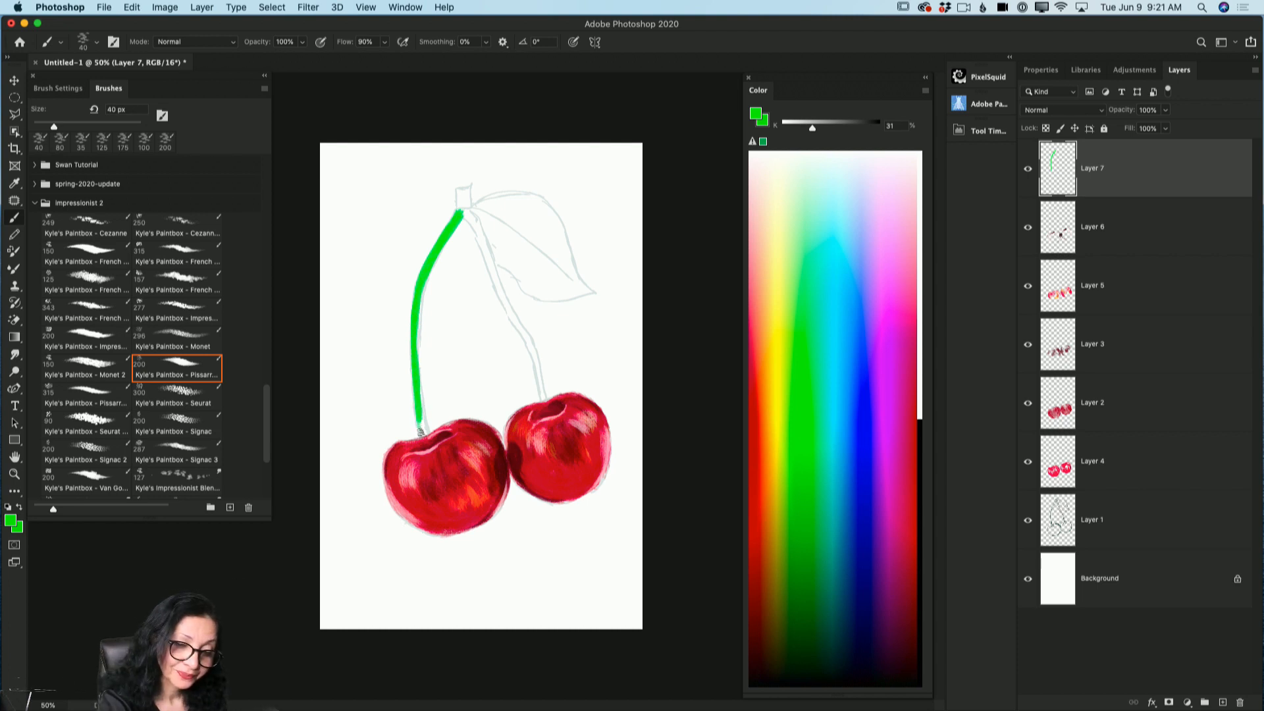
drag(417, 411, 421, 432)
drag(416, 384, 424, 440)
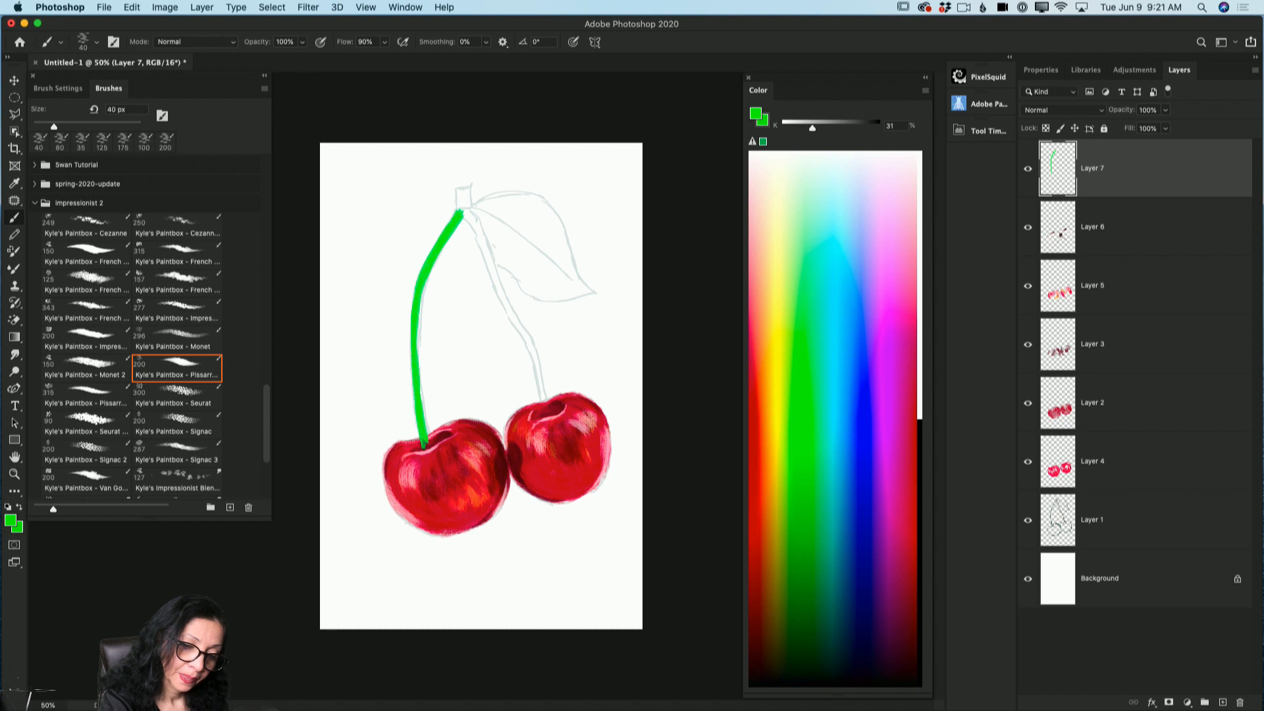
mouse_move(465, 212)
mouse_down()
mouse_move(483, 244)
mouse_move(468, 212)
mouse_move(508, 311)
mouse_up()
drag(492, 264, 546, 407)
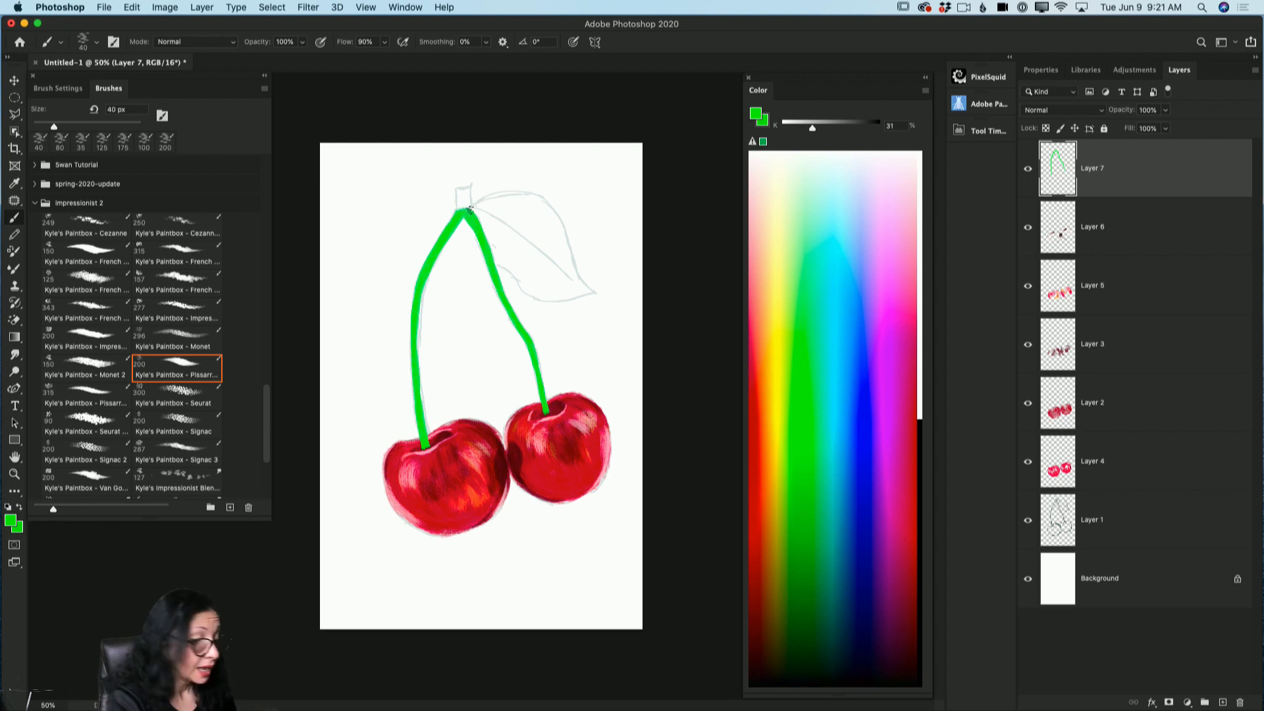
Outline the leaf in green along its upper and lower edges, out to the pointed tip.
drag(475, 200, 525, 193)
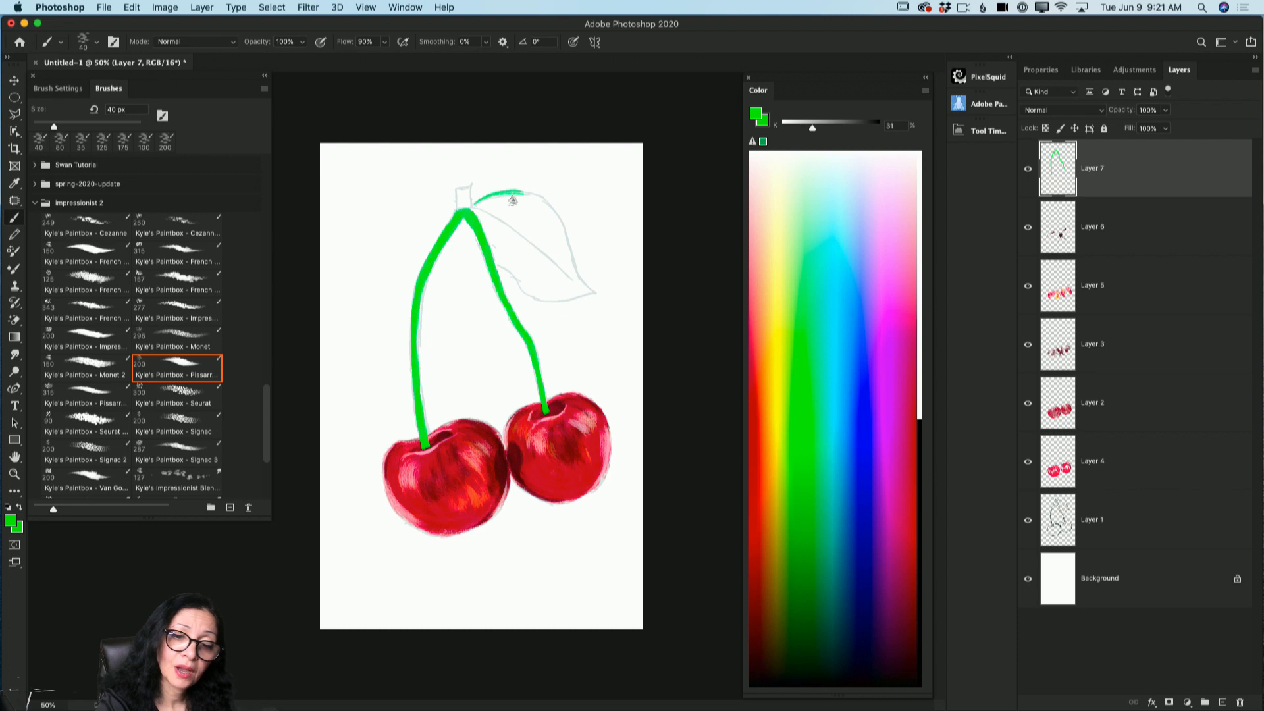
drag(496, 263, 536, 293)
drag(519, 191, 598, 290)
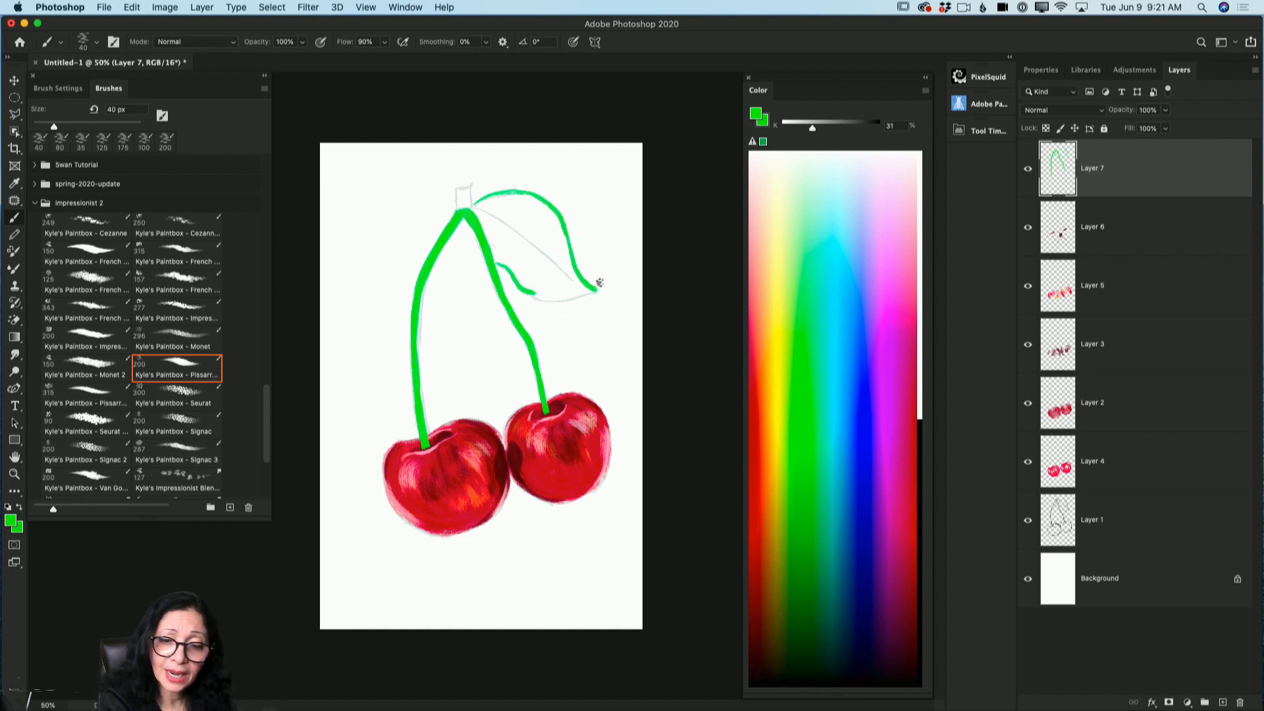
drag(520, 291, 592, 292)
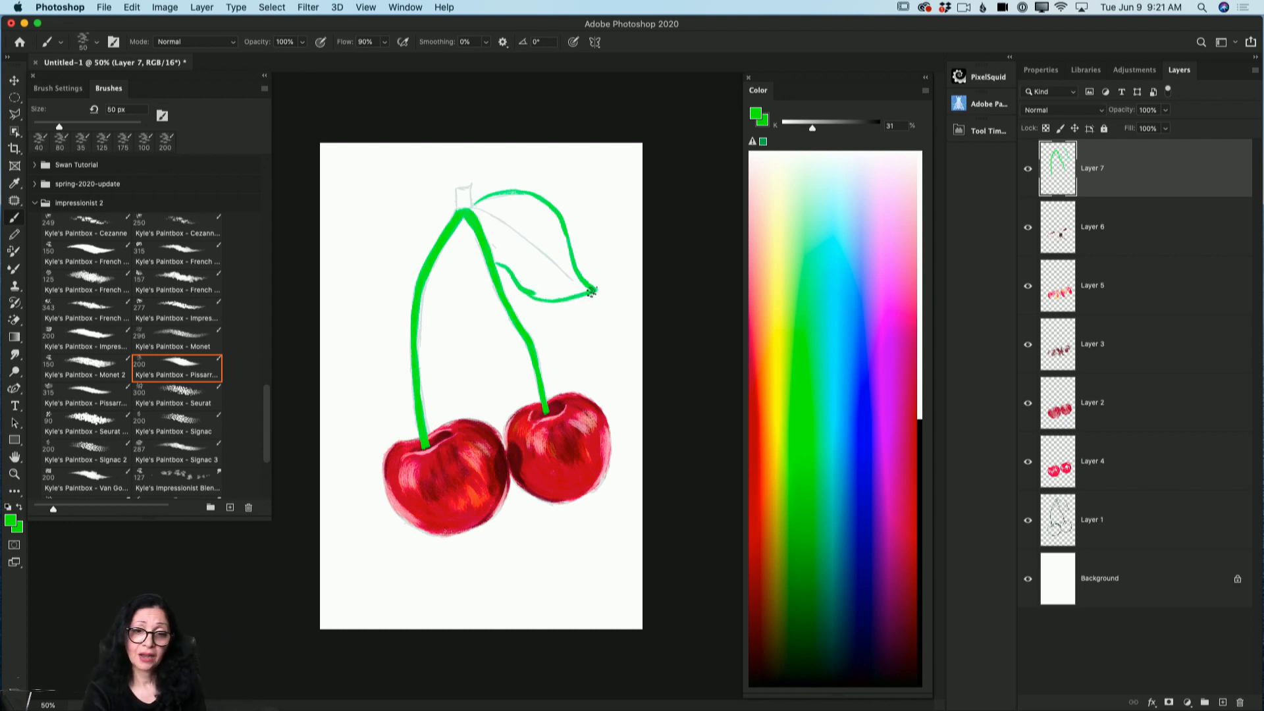
Enlarge the brush to 125 px and fill the inside of the leaf with green.
key(bracketright)
key(bracketright)
key(bracketright)
key(bracketright)
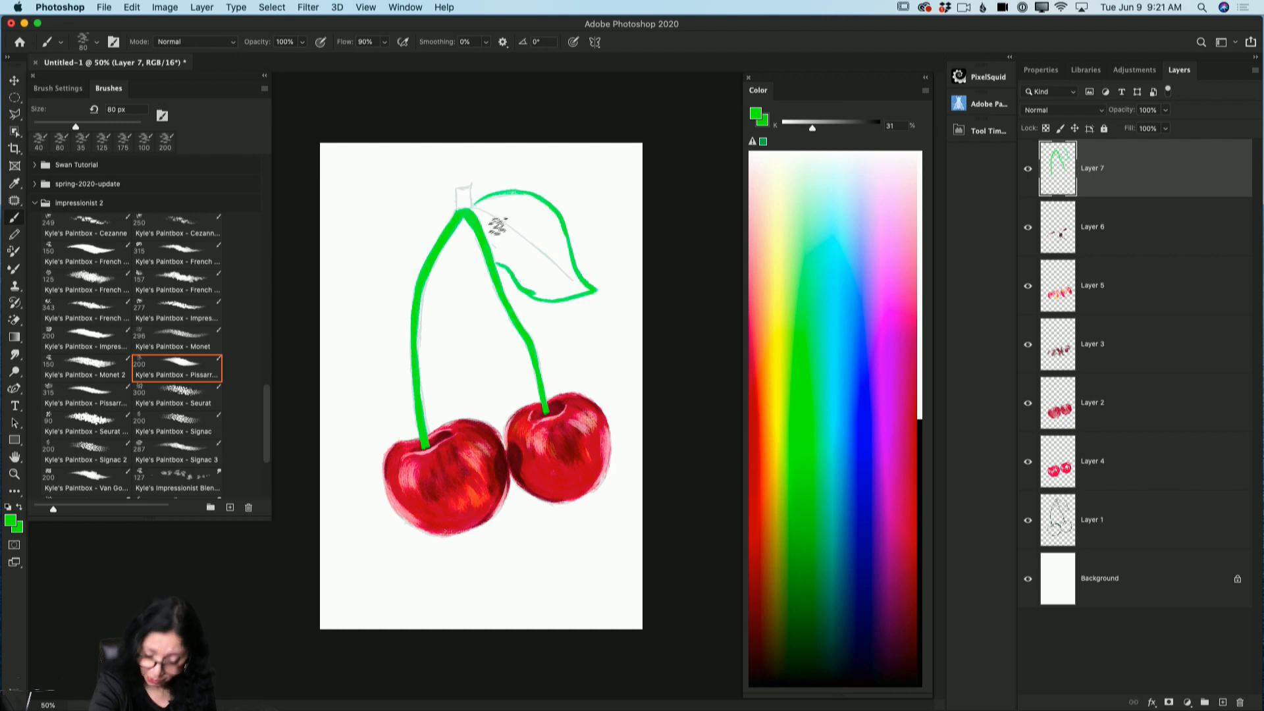
key(bracketright)
mouse_move(497, 212)
mouse_down()
mouse_move(534, 216)
mouse_move(476, 213)
mouse_move(518, 203)
mouse_move(521, 221)
mouse_move(543, 238)
mouse_move(542, 224)
mouse_move(555, 232)
mouse_move(546, 218)
mouse_move(561, 246)
mouse_move(482, 225)
mouse_move(498, 254)
mouse_move(503, 241)
mouse_move(530, 263)
mouse_move(498, 221)
mouse_move(530, 226)
mouse_move(565, 264)
mouse_move(567, 251)
mouse_move(503, 255)
mouse_move(530, 280)
mouse_move(489, 224)
mouse_move(525, 274)
mouse_move(534, 264)
mouse_move(558, 276)
mouse_move(526, 286)
mouse_move(571, 281)
mouse_move(567, 261)
mouse_move(569, 289)
mouse_move(548, 295)
mouse_move(598, 279)
mouse_up()
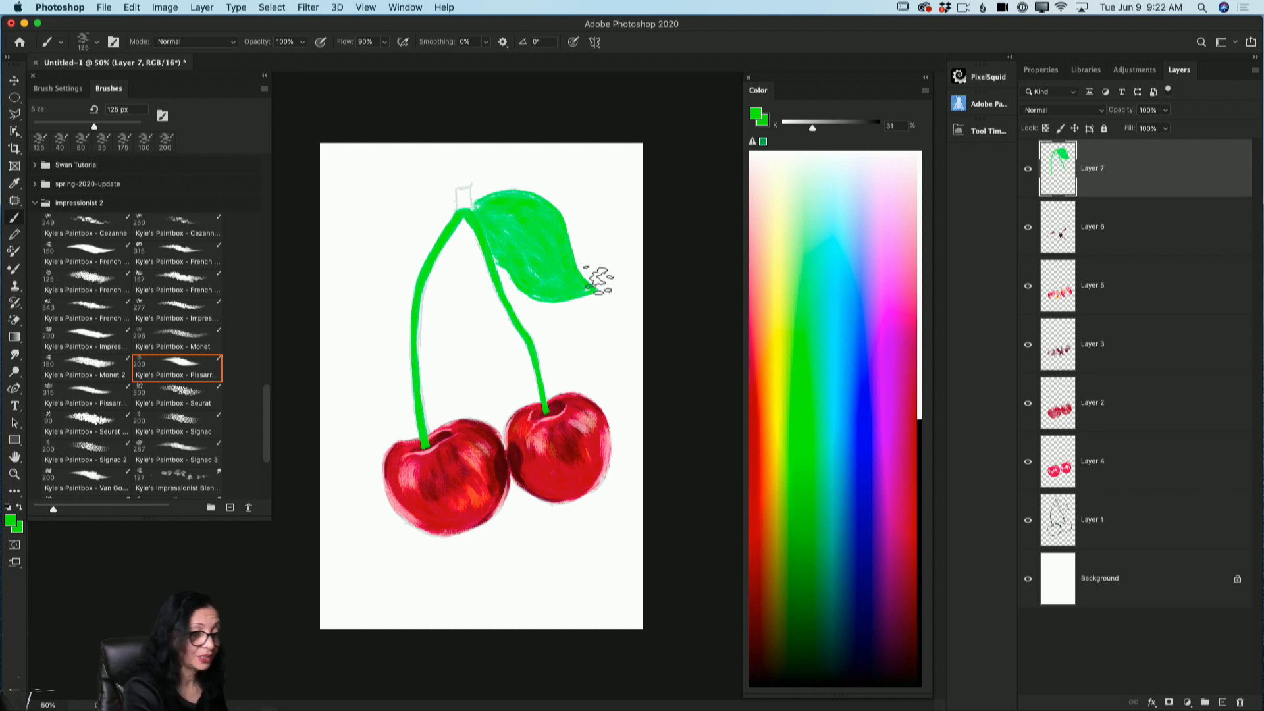
Set the foreground color to yellower green #49e026 and paint it over the leaf with a 100 px brush.
click(12, 520)
drag(298, 478, 300, 492)
click(259, 399)
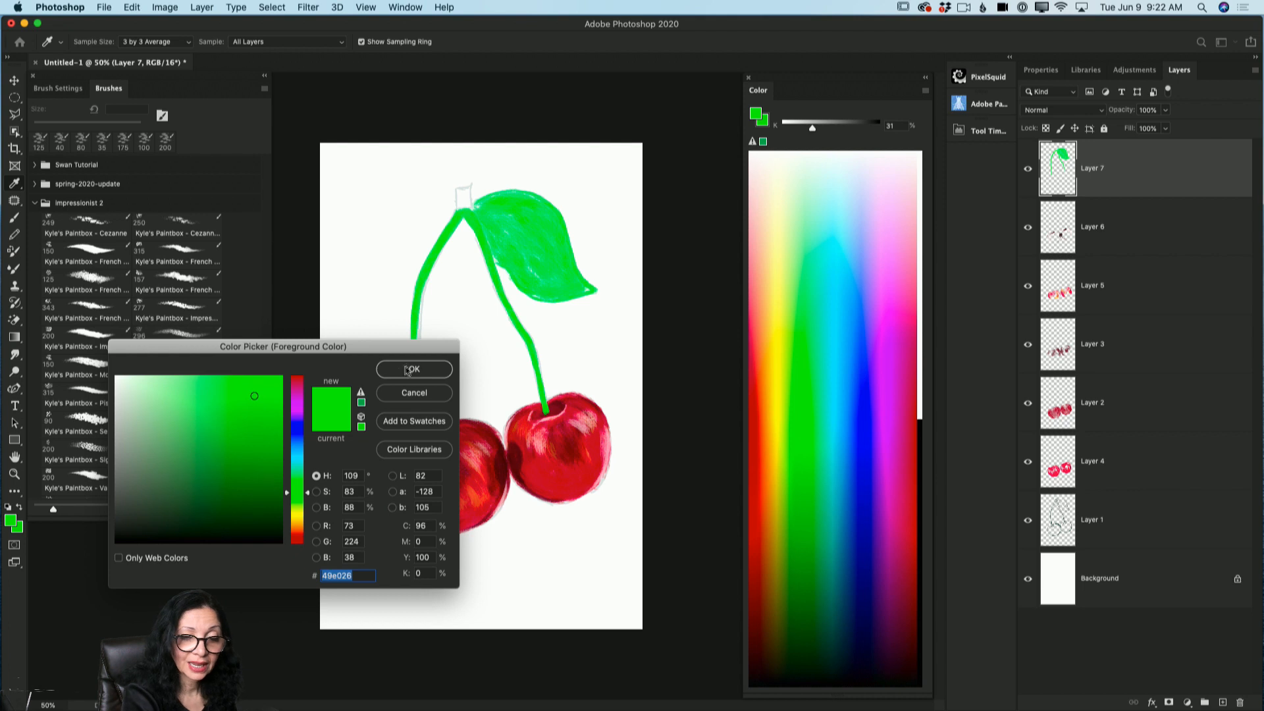
click(407, 369)
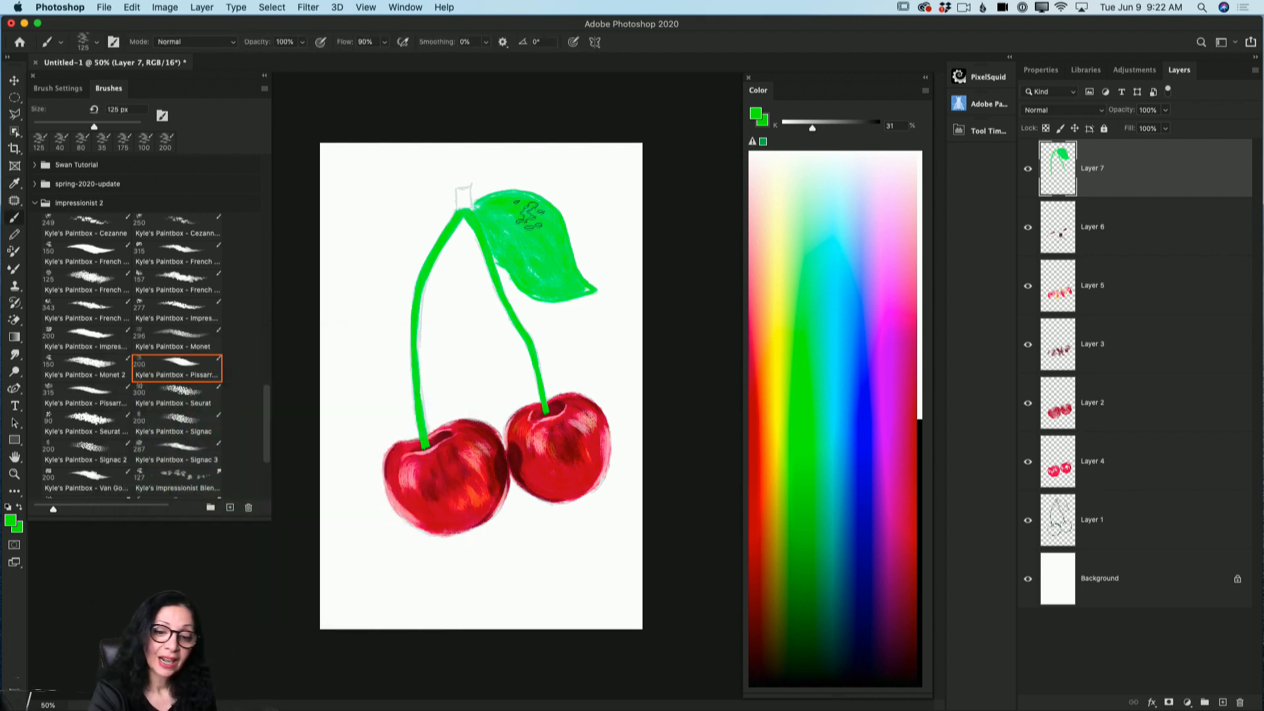
key(bracketright)
key(bracketleft)
key(bracketleft)
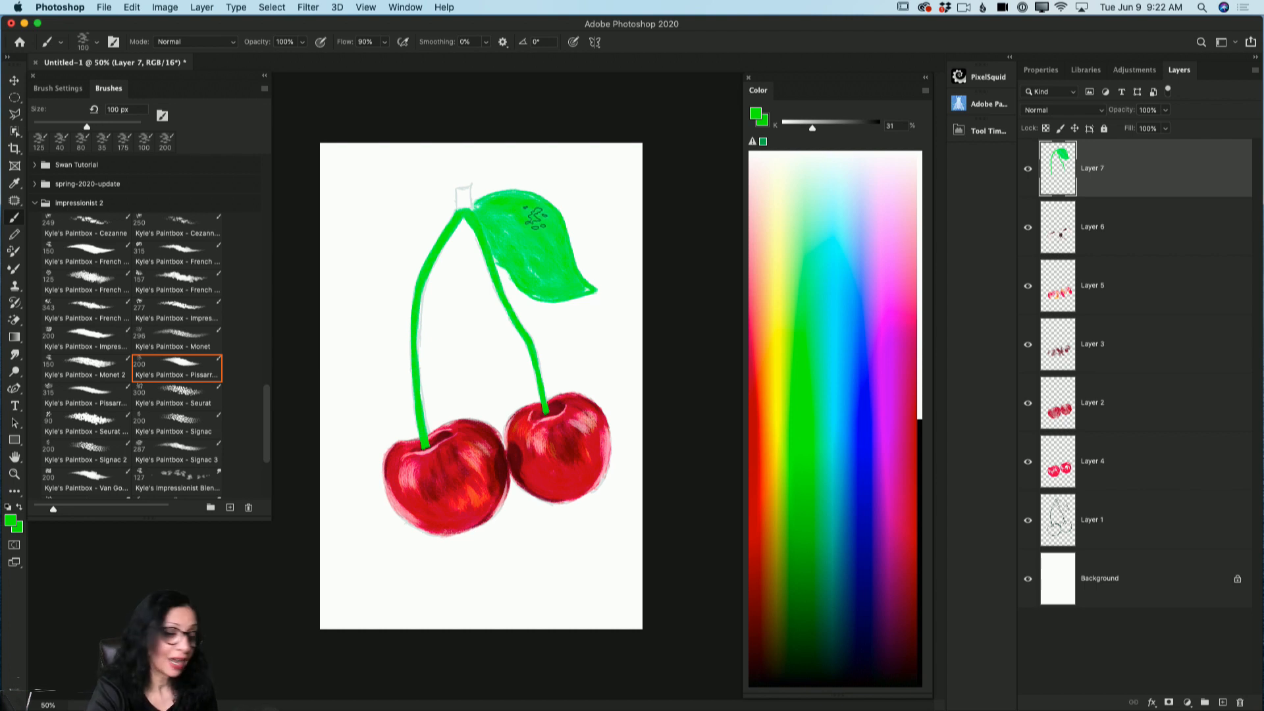
mouse_move(514, 203)
mouse_down()
mouse_move(485, 210)
mouse_move(529, 201)
mouse_move(483, 206)
mouse_move(552, 210)
mouse_move(519, 209)
mouse_move(537, 218)
mouse_move(520, 205)
mouse_move(532, 229)
mouse_up()
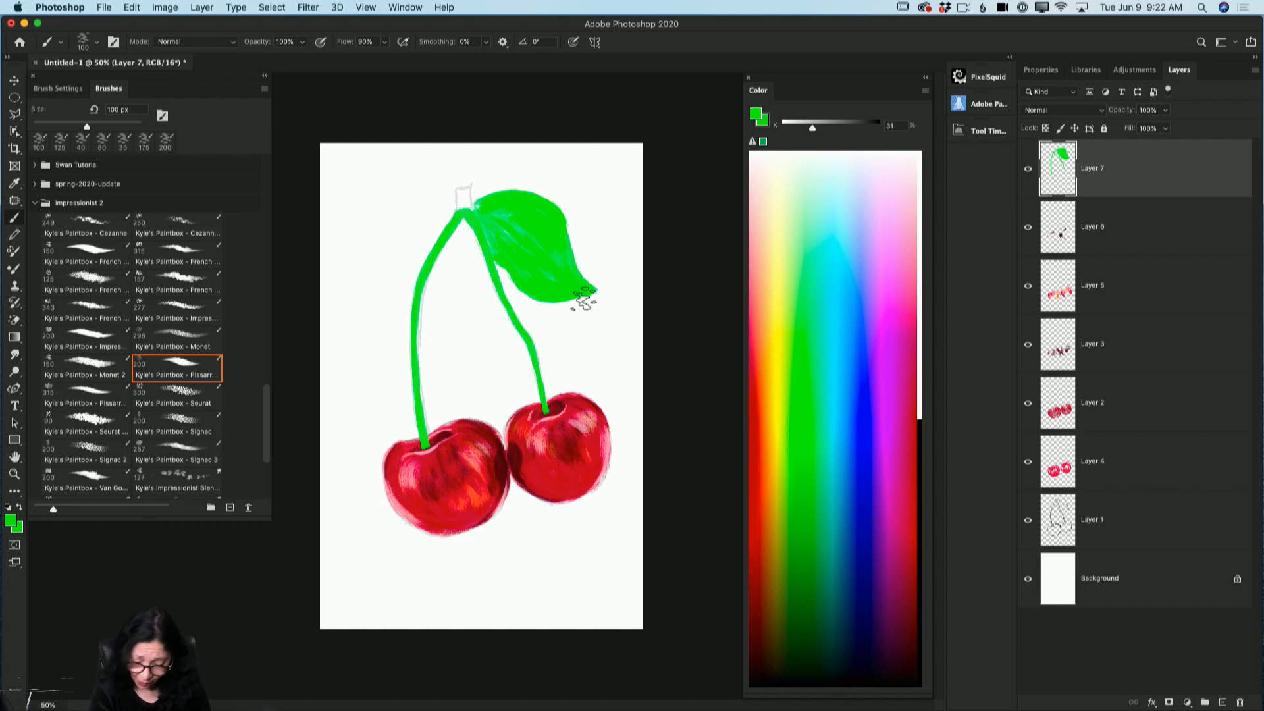
Reduce the brush to 45 px and go over the stems with the same green.
key(bracketleft)
key(bracketleft)
key(bracketleft)
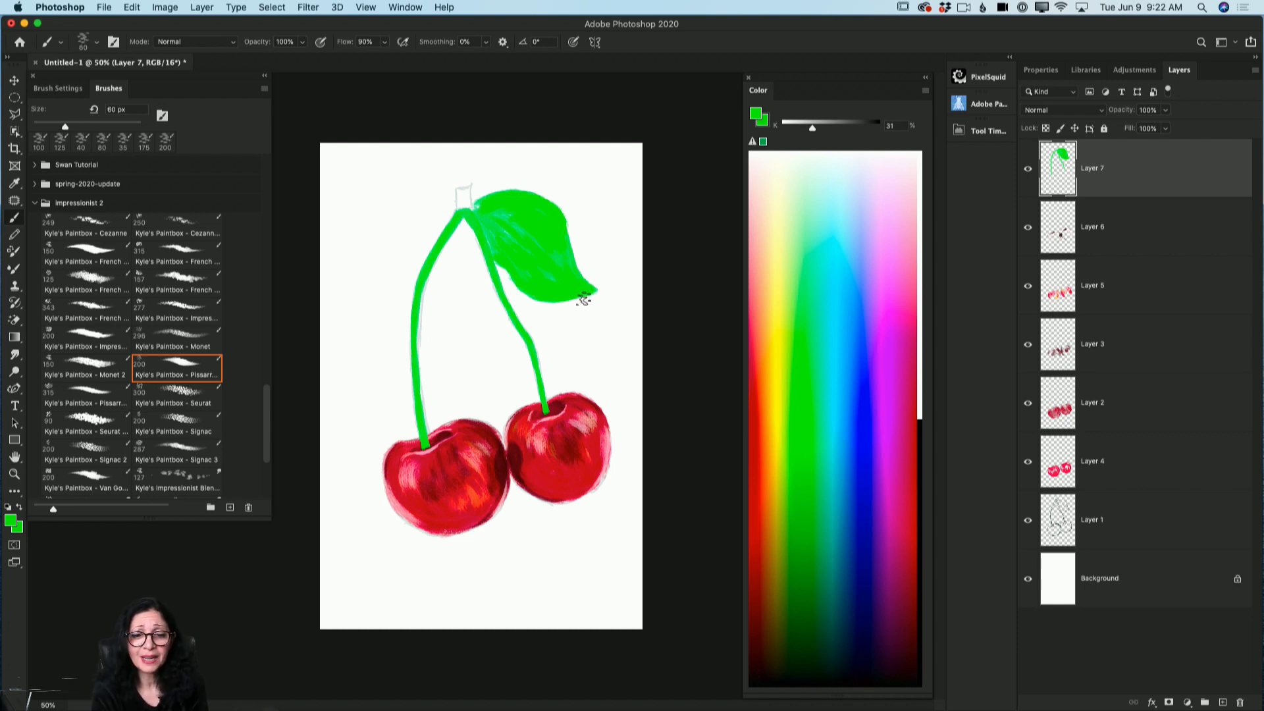
key(bracketleft)
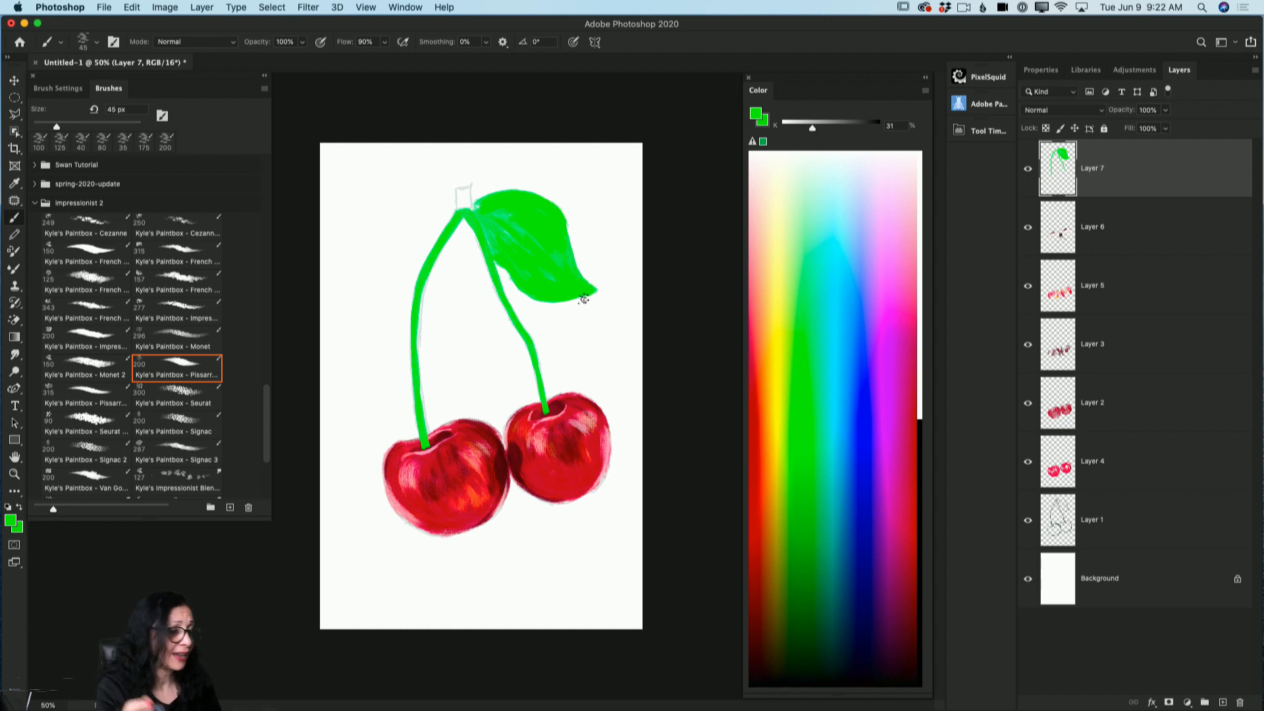
drag(460, 218, 437, 255)
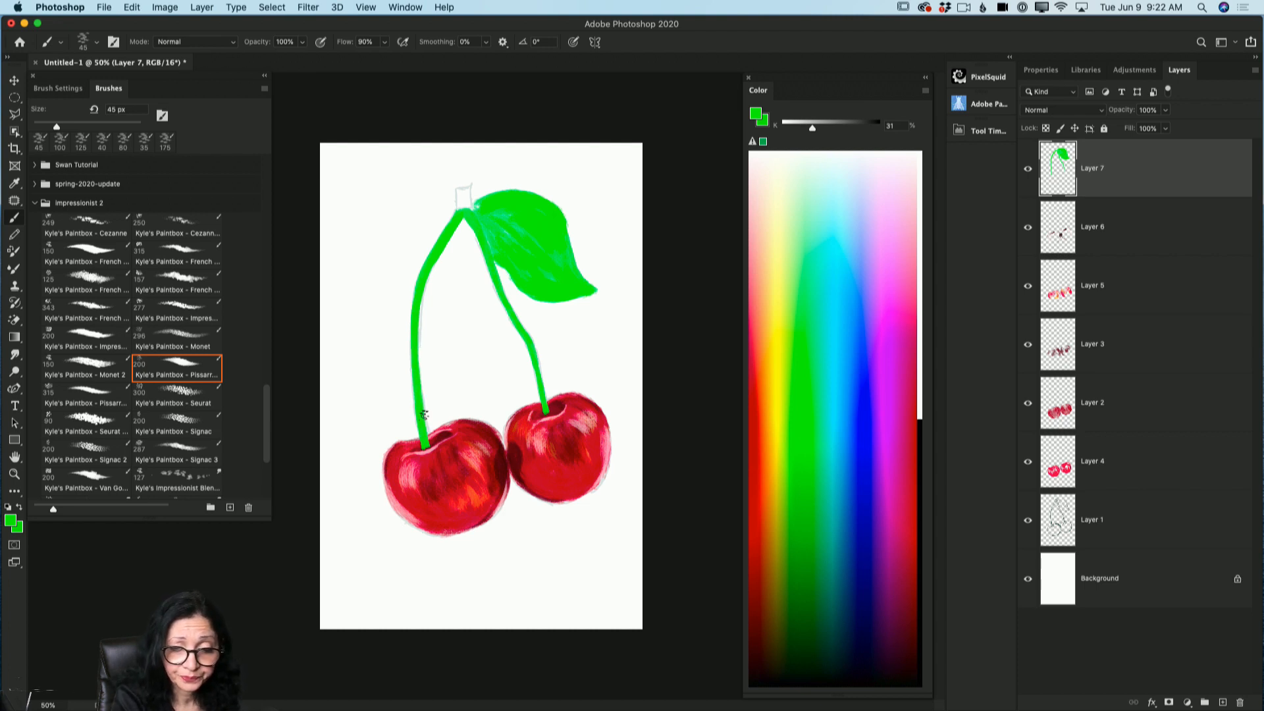
Set the foreground color to the darker green #059c3e for painting with the Brush tool.
click(12, 520)
drag(300, 499, 300, 478)
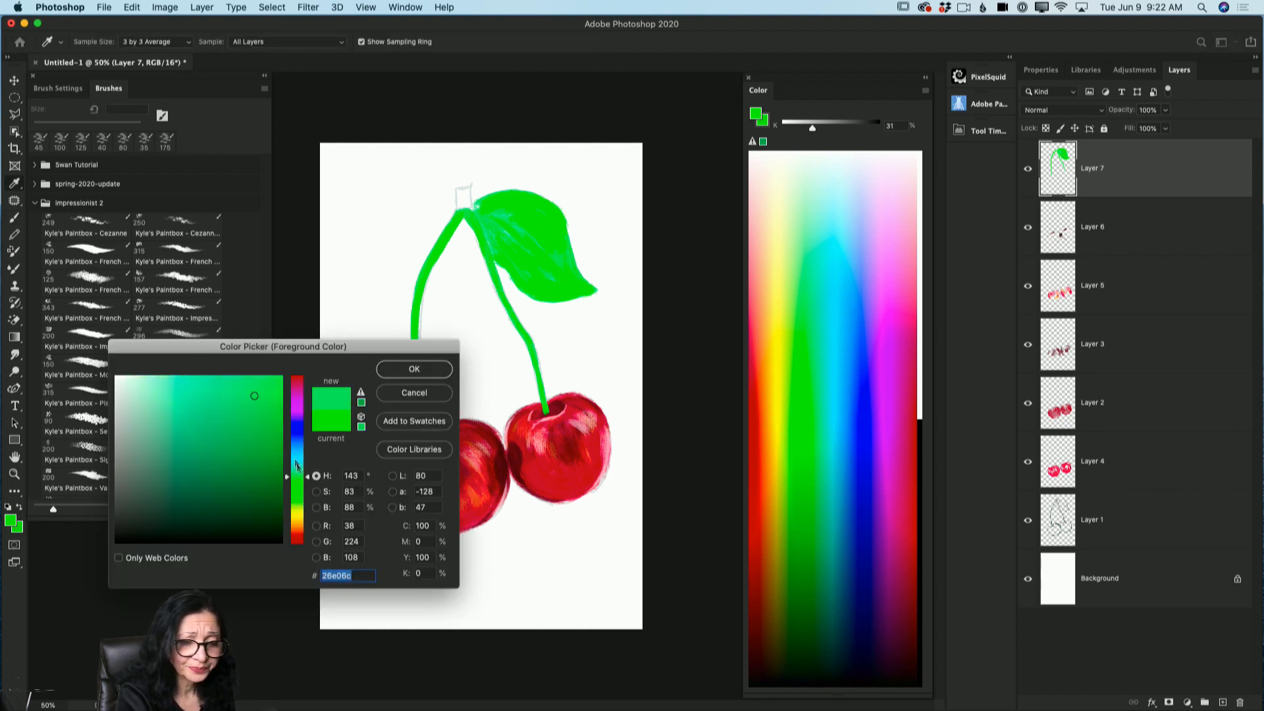
click(277, 441)
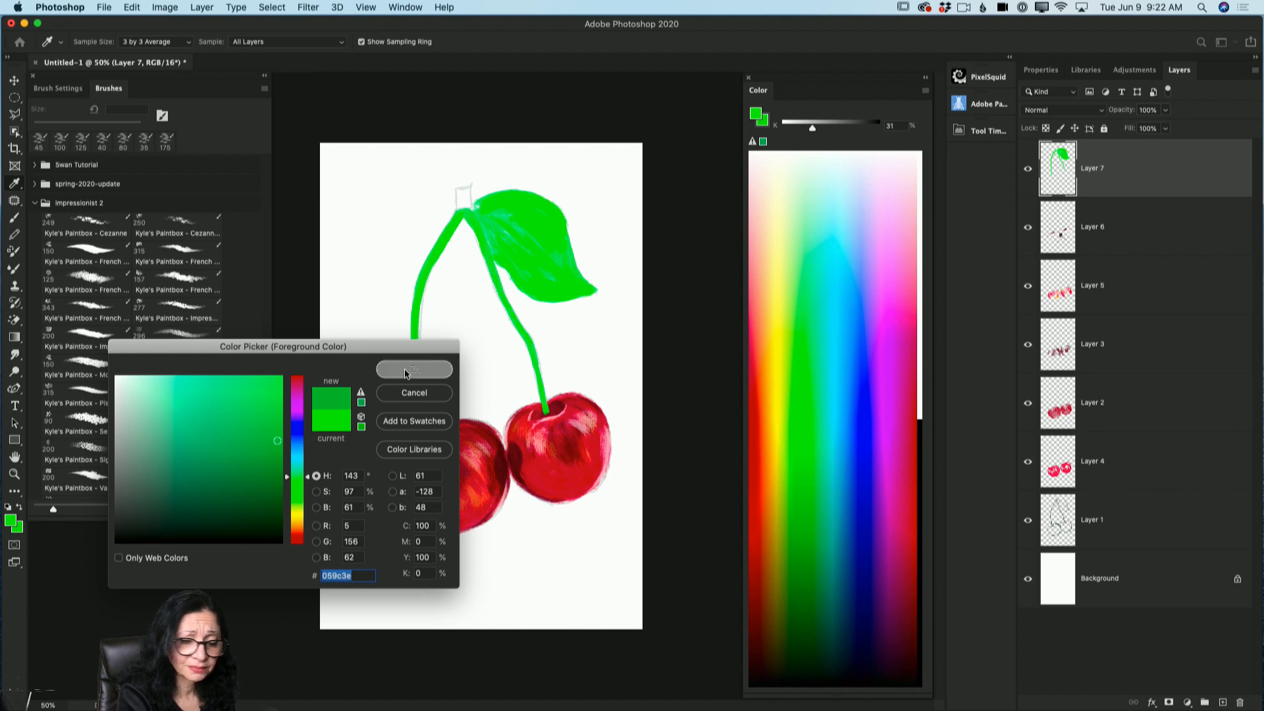
click(412, 369)
key(b)
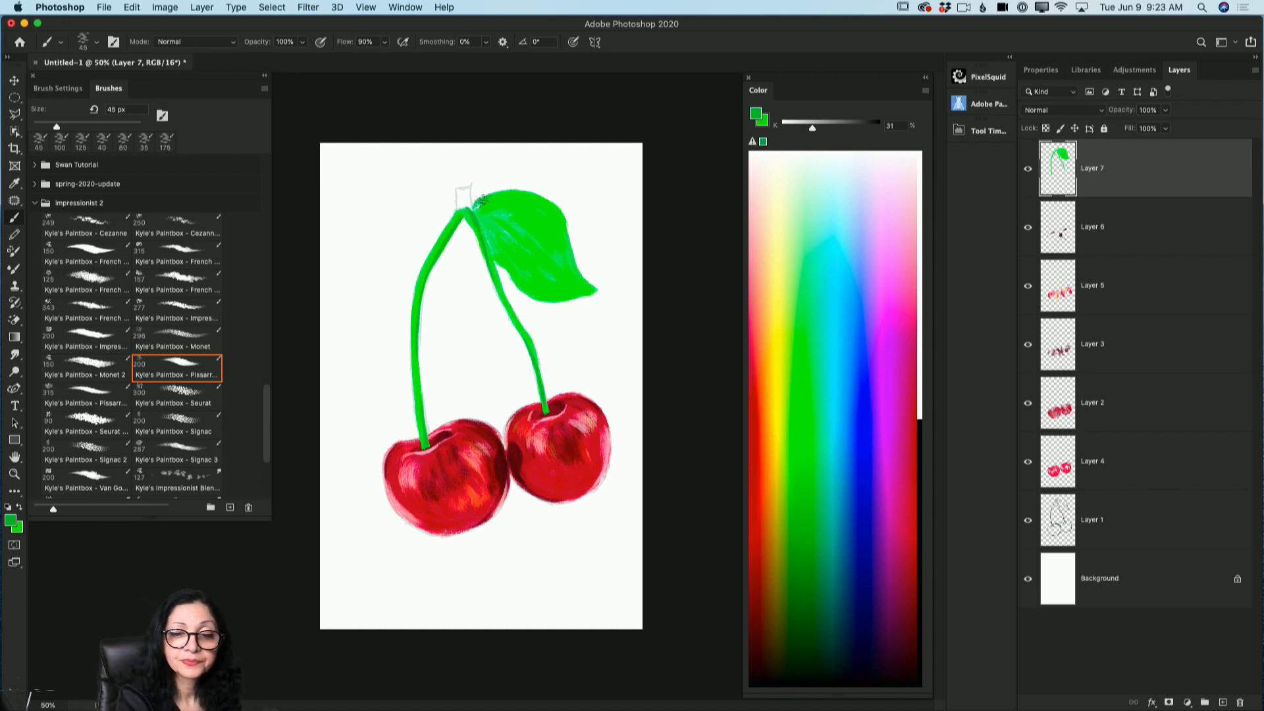
Enlarge the brush to 80 px, then 90 px, and paint the leaf's center vein and lower-half shading in dark green.
key(bracketright)
key(bracketright)
key(bracketright)
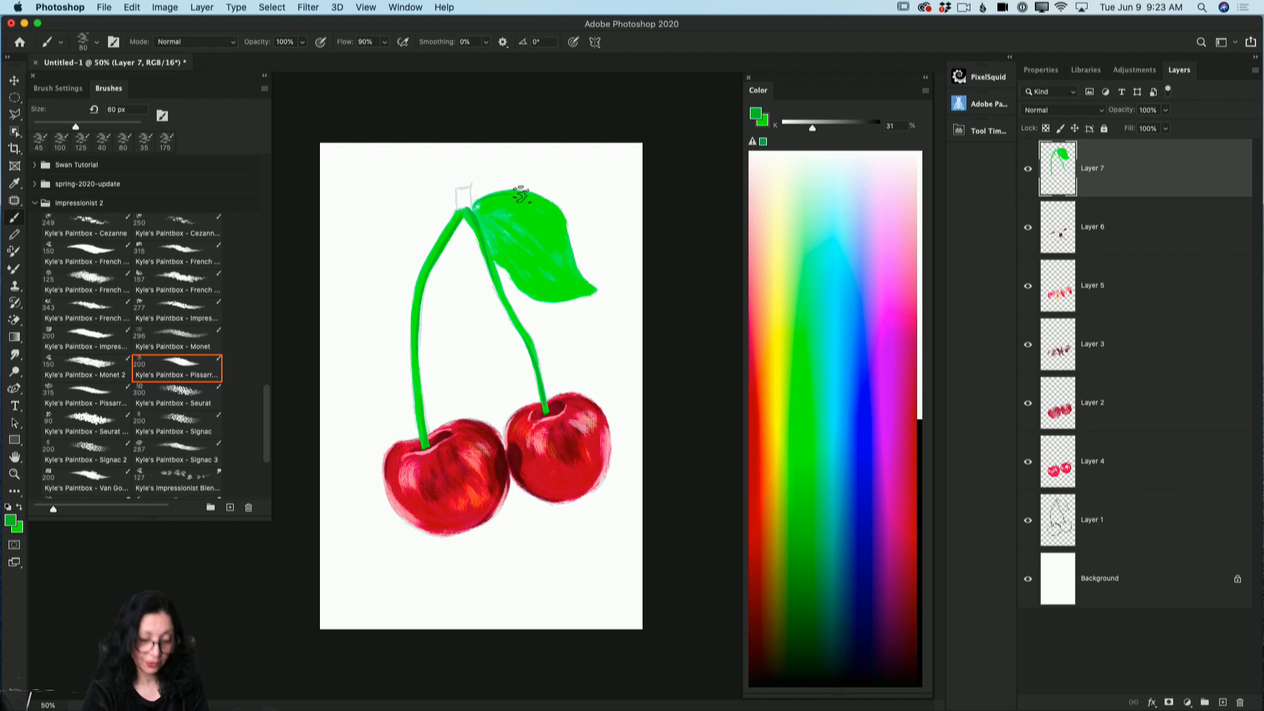
mouse_move(521, 194)
mouse_down()
mouse_move(485, 205)
mouse_move(535, 199)
mouse_move(503, 199)
mouse_move(549, 211)
mouse_move(490, 206)
mouse_move(542, 205)
mouse_move(506, 195)
mouse_move(558, 218)
mouse_move(503, 199)
mouse_move(543, 219)
mouse_move(530, 199)
mouse_move(528, 222)
mouse_move(563, 254)
mouse_move(535, 247)
mouse_move(592, 277)
mouse_up()
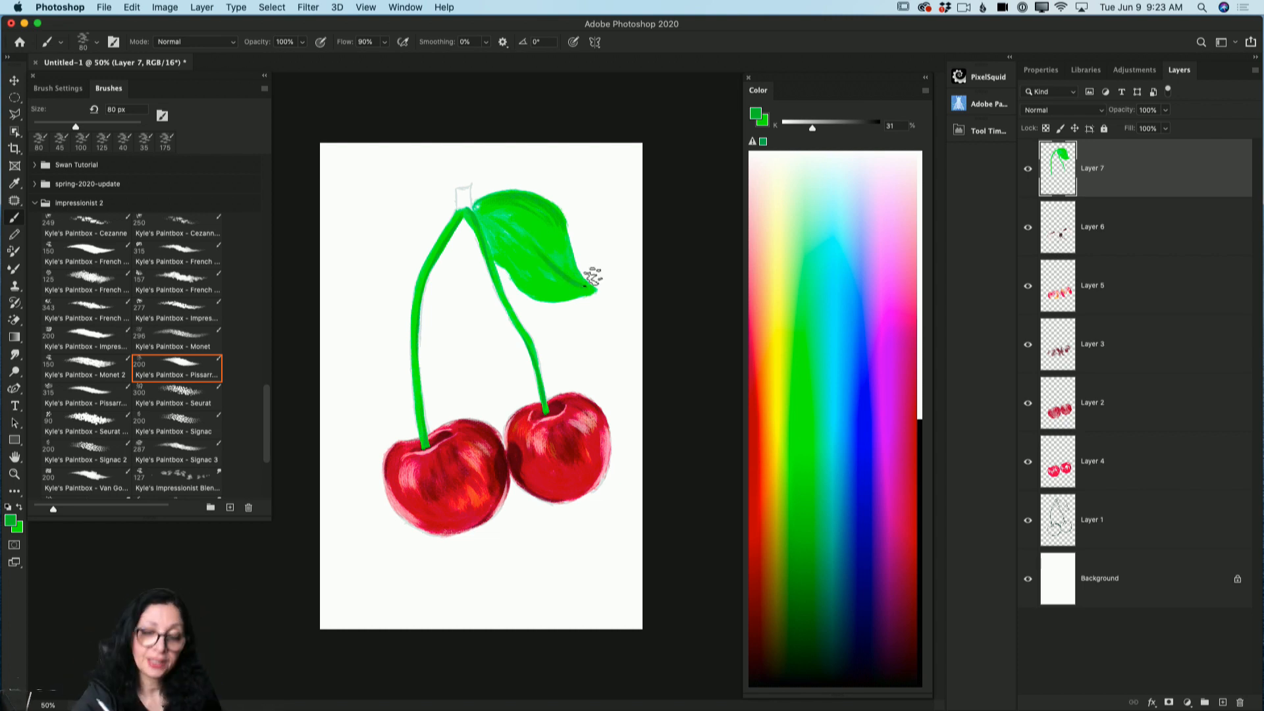
key(bracketright)
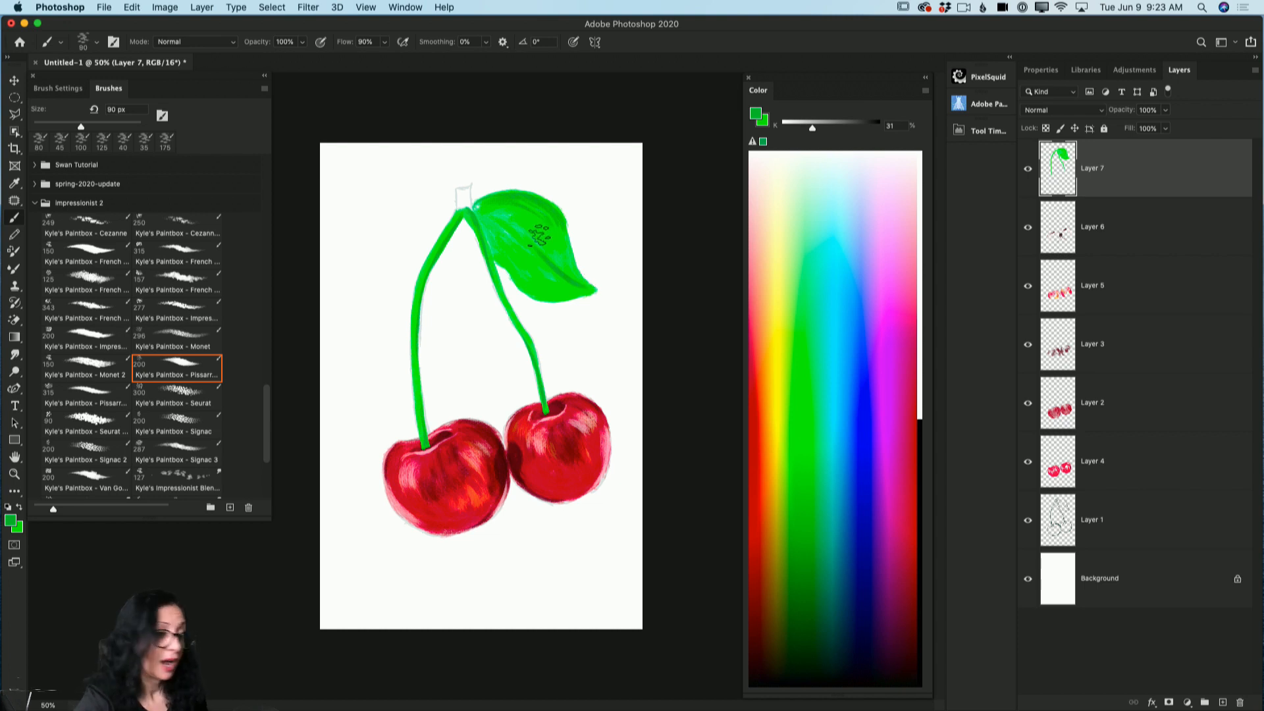
mouse_move(527, 227)
mouse_down()
mouse_move(502, 216)
mouse_move(536, 244)
mouse_move(524, 217)
mouse_move(549, 226)
mouse_move(557, 261)
mouse_move(552, 216)
mouse_move(566, 233)
mouse_move(573, 267)
mouse_move(552, 252)
mouse_move(584, 277)
mouse_move(524, 285)
mouse_move(580, 291)
mouse_move(552, 301)
mouse_move(586, 294)
mouse_move(559, 298)
mouse_up()
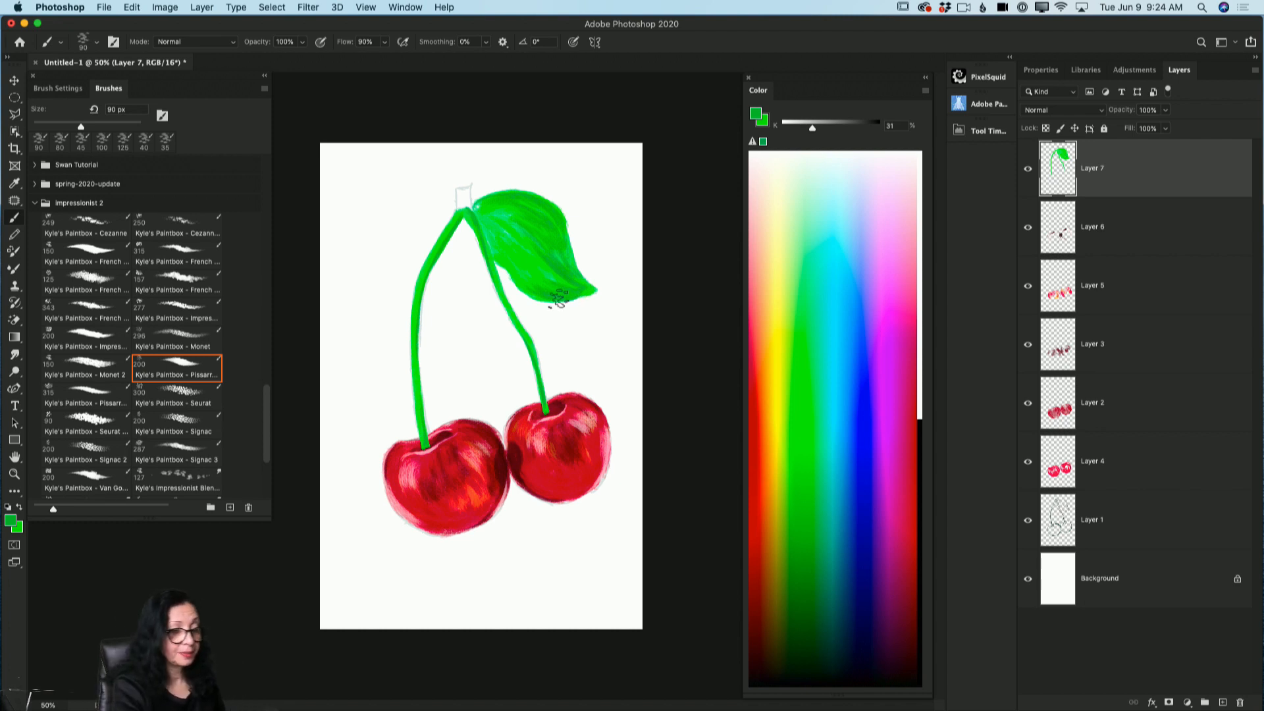
Set the foreground color to light green #8bf78d and paint highlights across the leaf toward its tip.
click(10, 521)
drag(189, 382, 169, 384)
drag(296, 476, 295, 486)
click(190, 380)
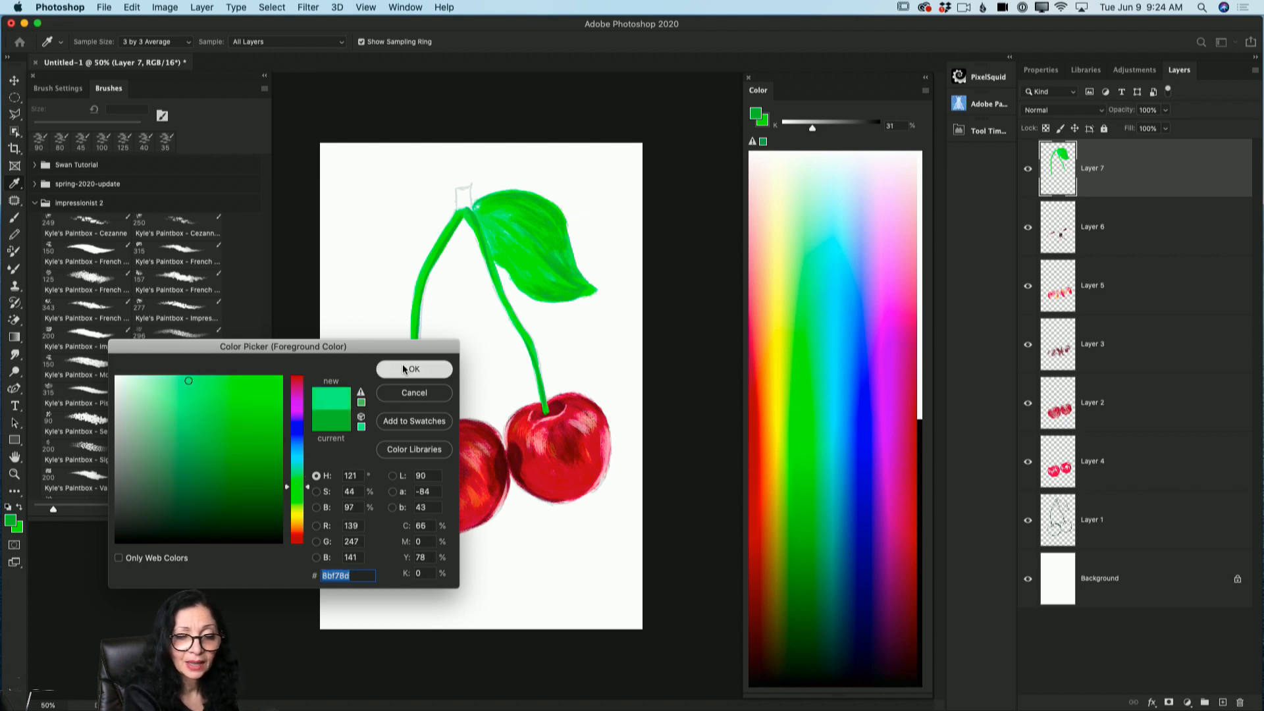
click(401, 368)
mouse_move(485, 216)
mouse_down()
mouse_move(571, 279)
mouse_move(511, 211)
mouse_move(595, 282)
mouse_up()
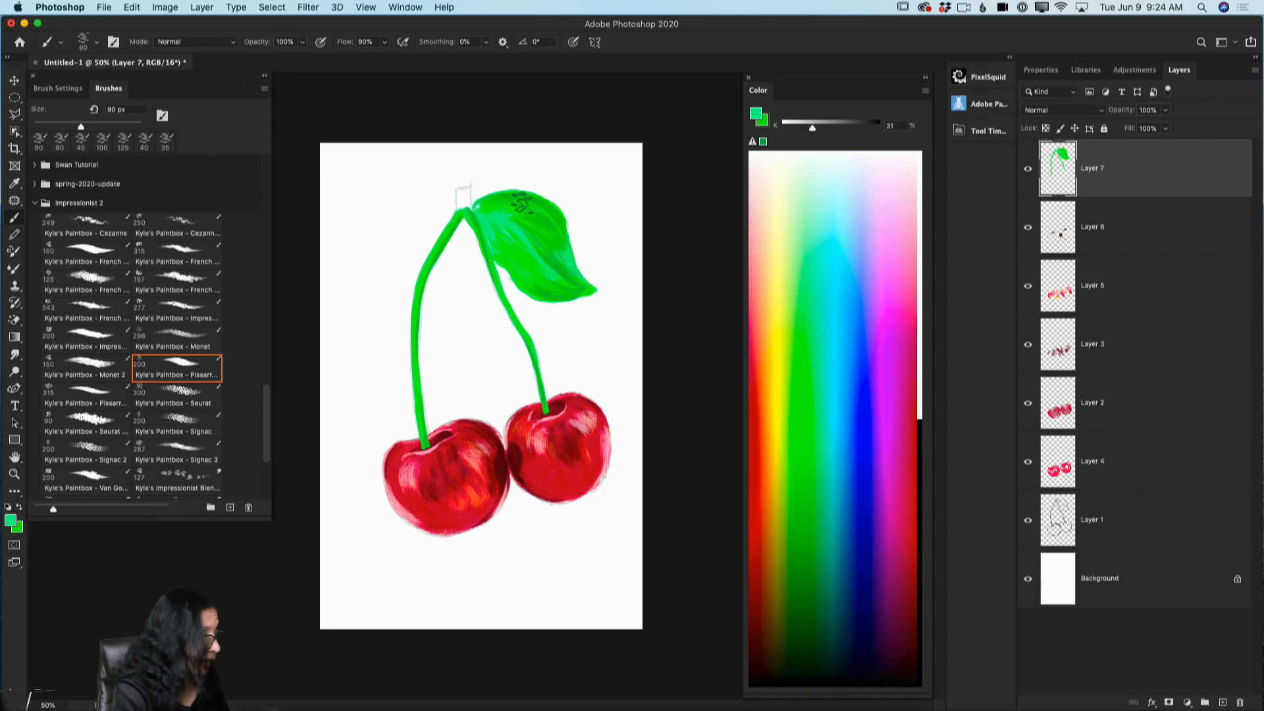
Reduce the brush to 35 px, then set it to 45 px, and paint light green highlights along the stems.
key(bracketleft)
key(bracketleft)
key(bracketleft)
key(bracketleft)
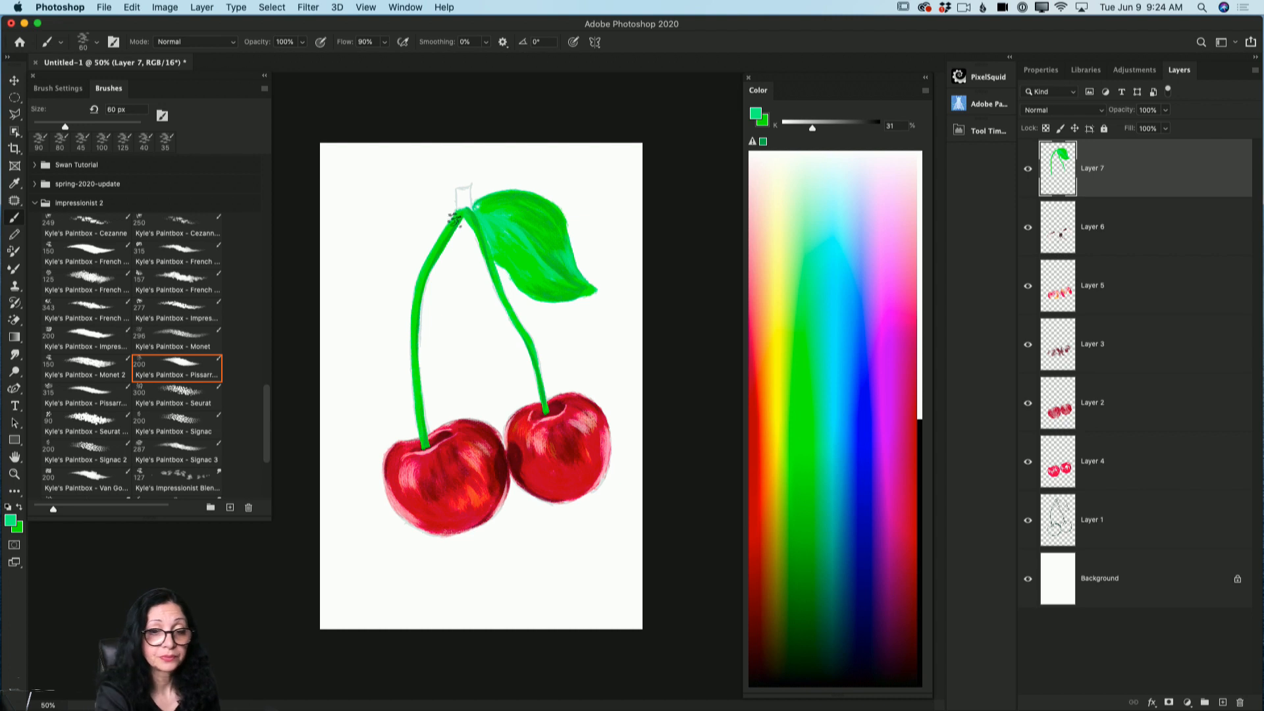
drag(459, 216, 452, 226)
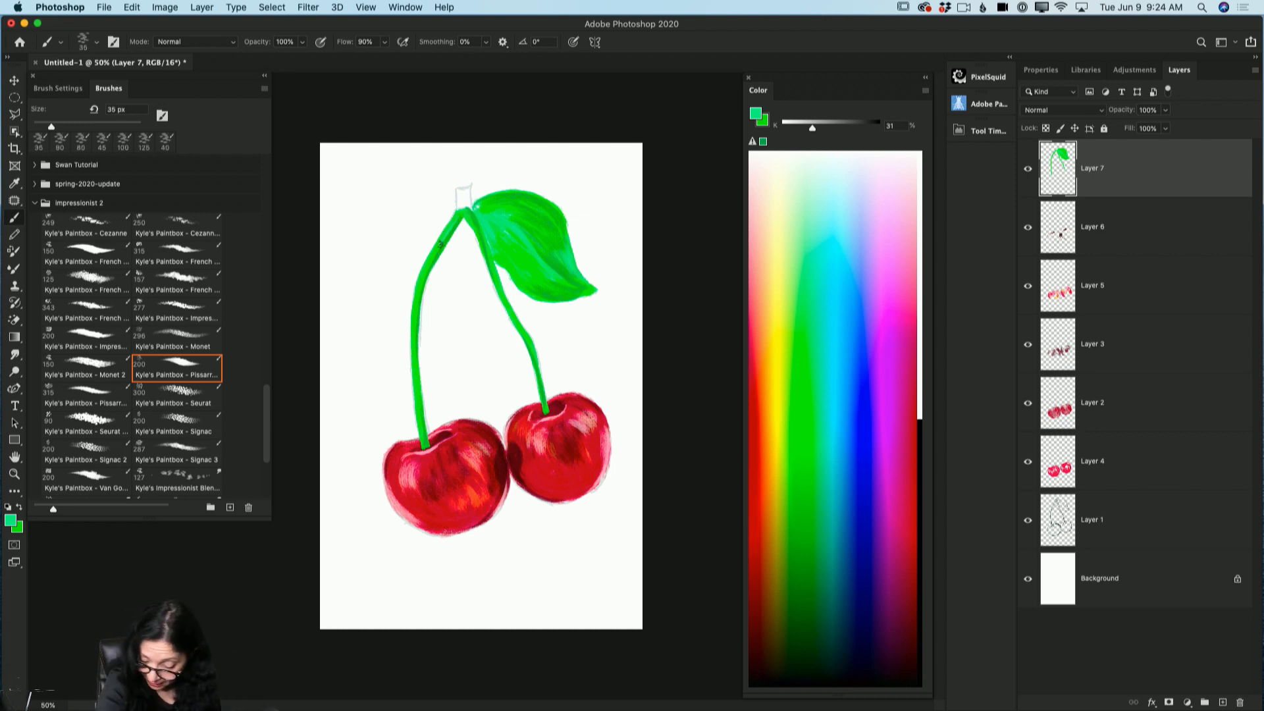
key(bracketright)
key(bracketright)
drag(458, 213, 431, 261)
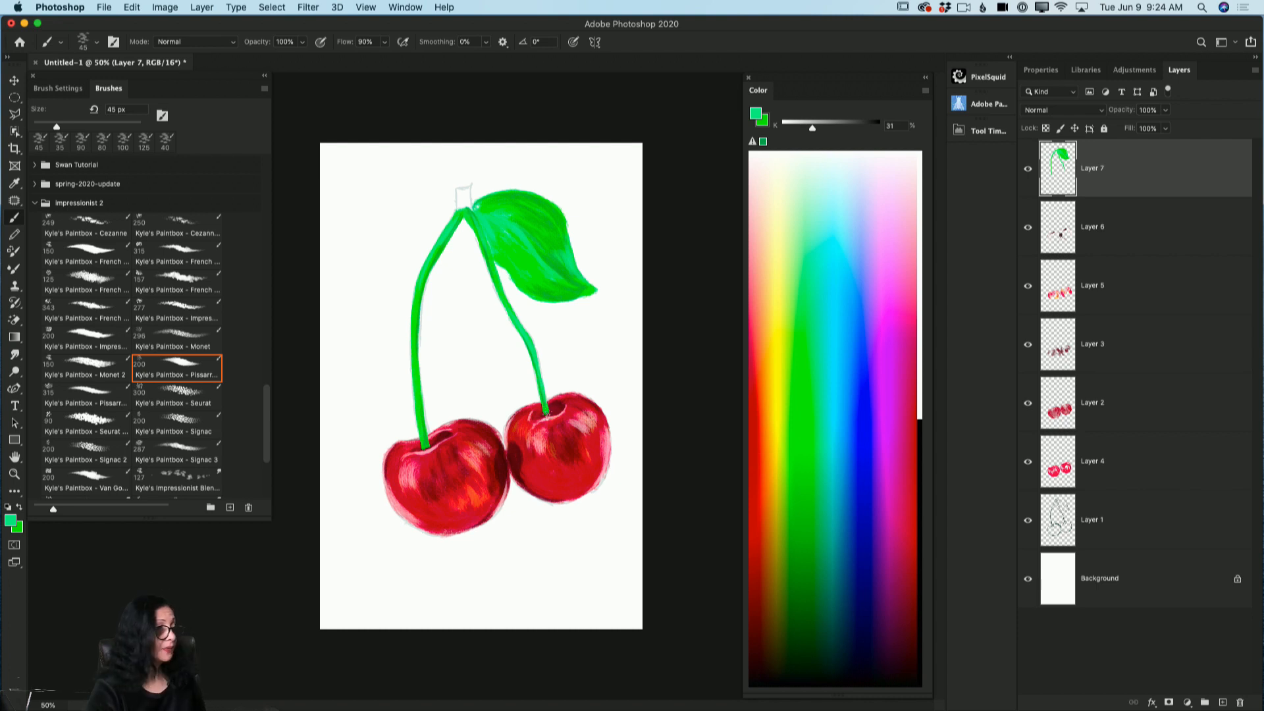
Set the foreground color to pale yellow #f7f68b and paint thin highlights on both stems and along the leaf's center vein.
click(10, 521)
click(298, 516)
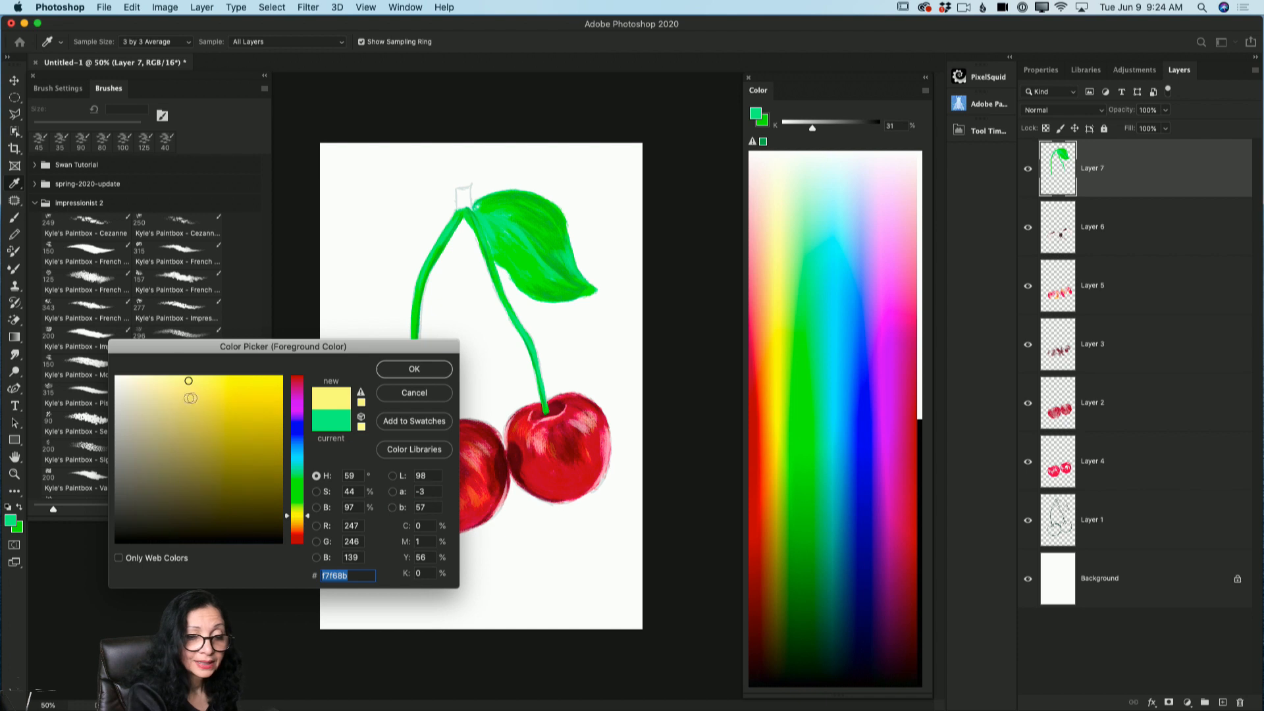
click(411, 369)
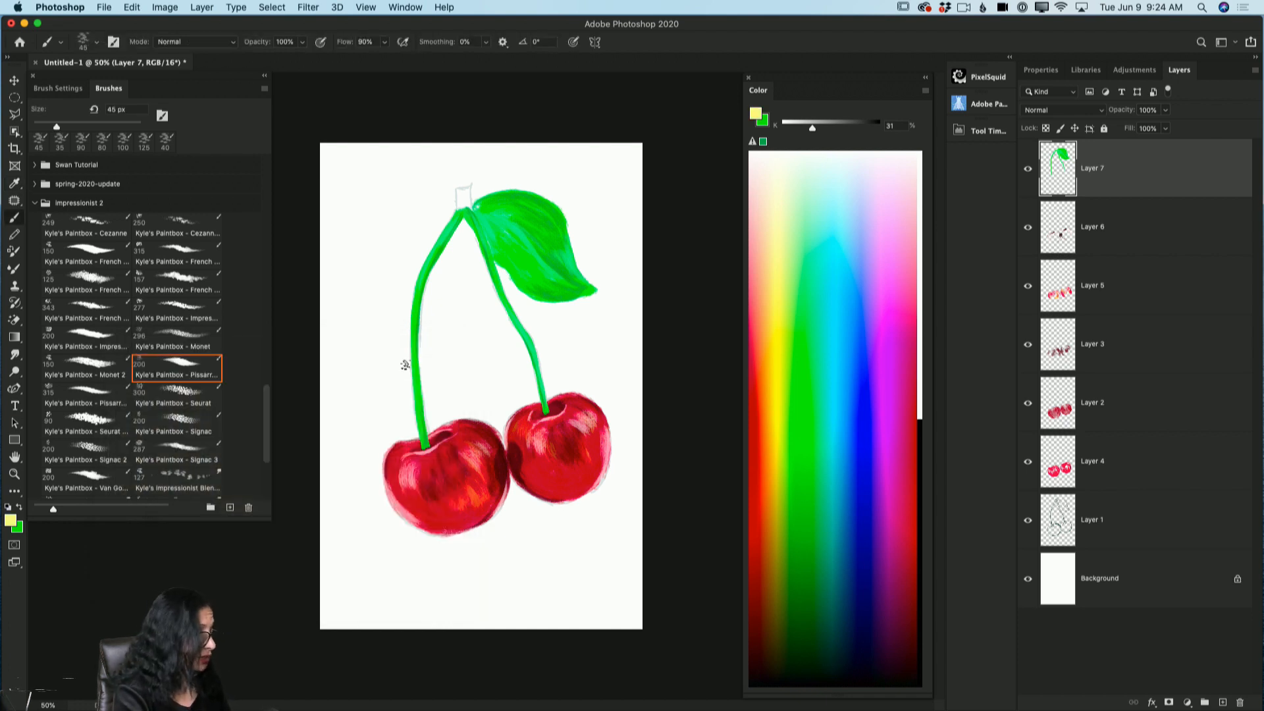
mouse_move(444, 224)
mouse_down()
mouse_move(425, 272)
mouse_move(456, 210)
mouse_move(438, 242)
mouse_up()
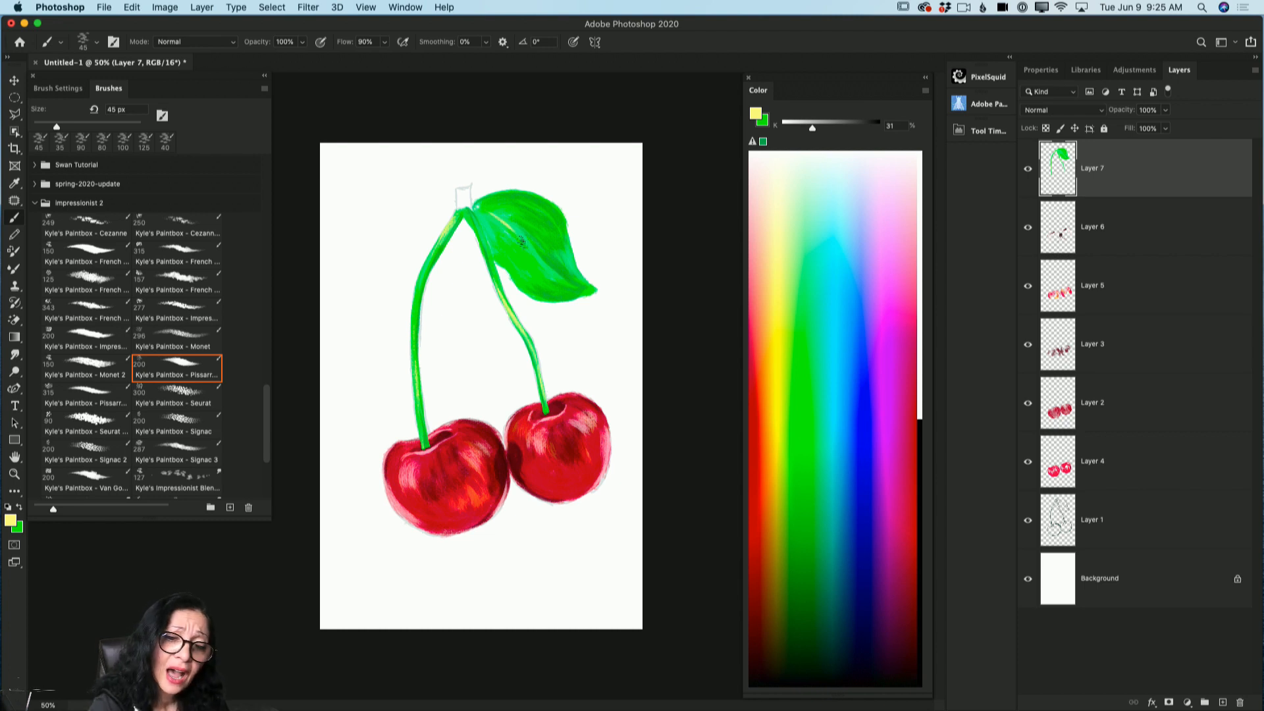
drag(530, 248, 590, 287)
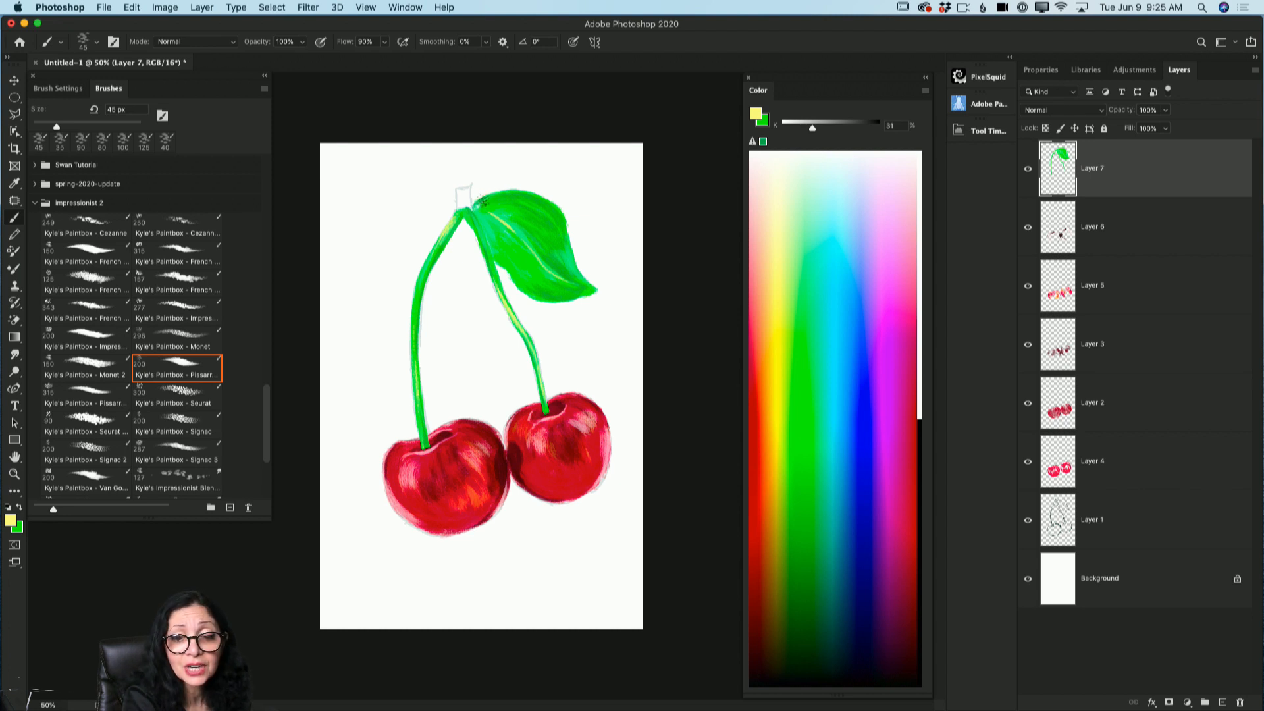
Enlarge the brush to 90 px and paint pale yellow highlights across the middle of the leaf.
key(bracketright)
key(bracketright)
key(bracketright)
key(bracketright)
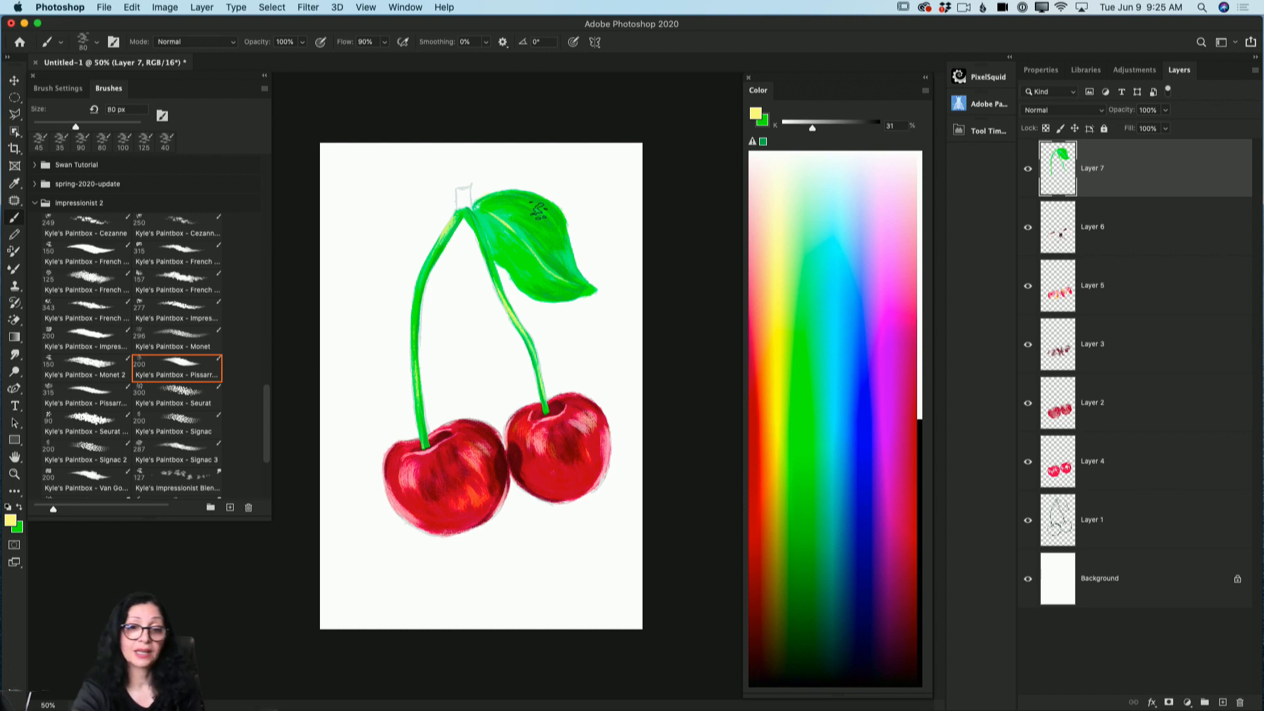
key(bracketright)
mouse_move(496, 223)
mouse_down()
mouse_move(517, 251)
mouse_move(500, 220)
mouse_move(532, 266)
mouse_move(508, 225)
mouse_move(558, 257)
mouse_up()
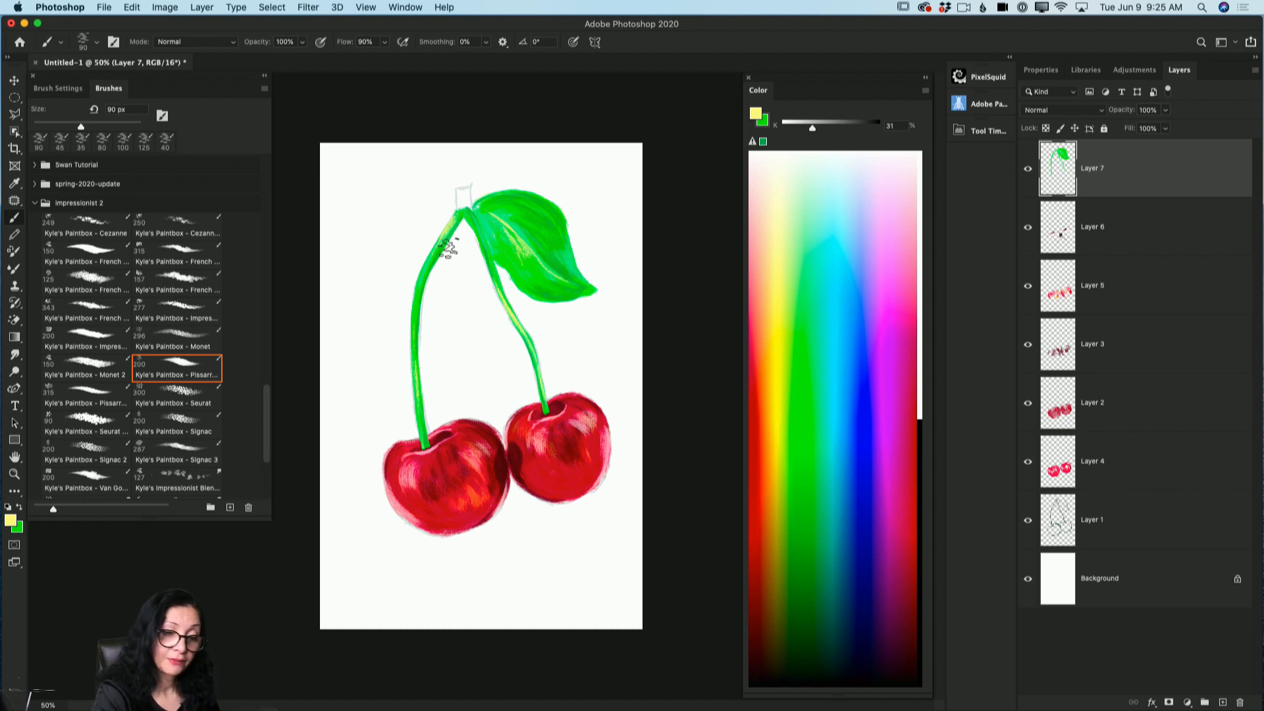
Add a new layer and paint thin white (#ffffff) highlights along the leaf veins and stems with a 35 px brush.
click(11, 520)
click(118, 376)
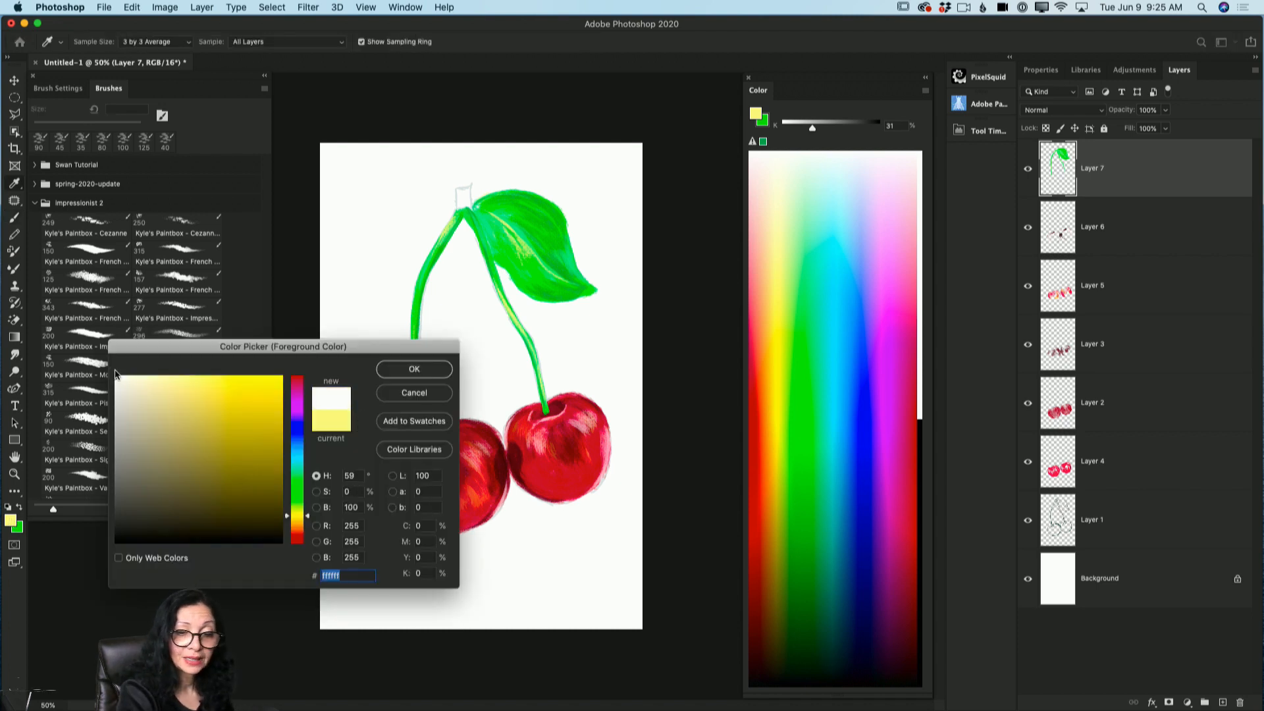
click(398, 368)
click(1222, 701)
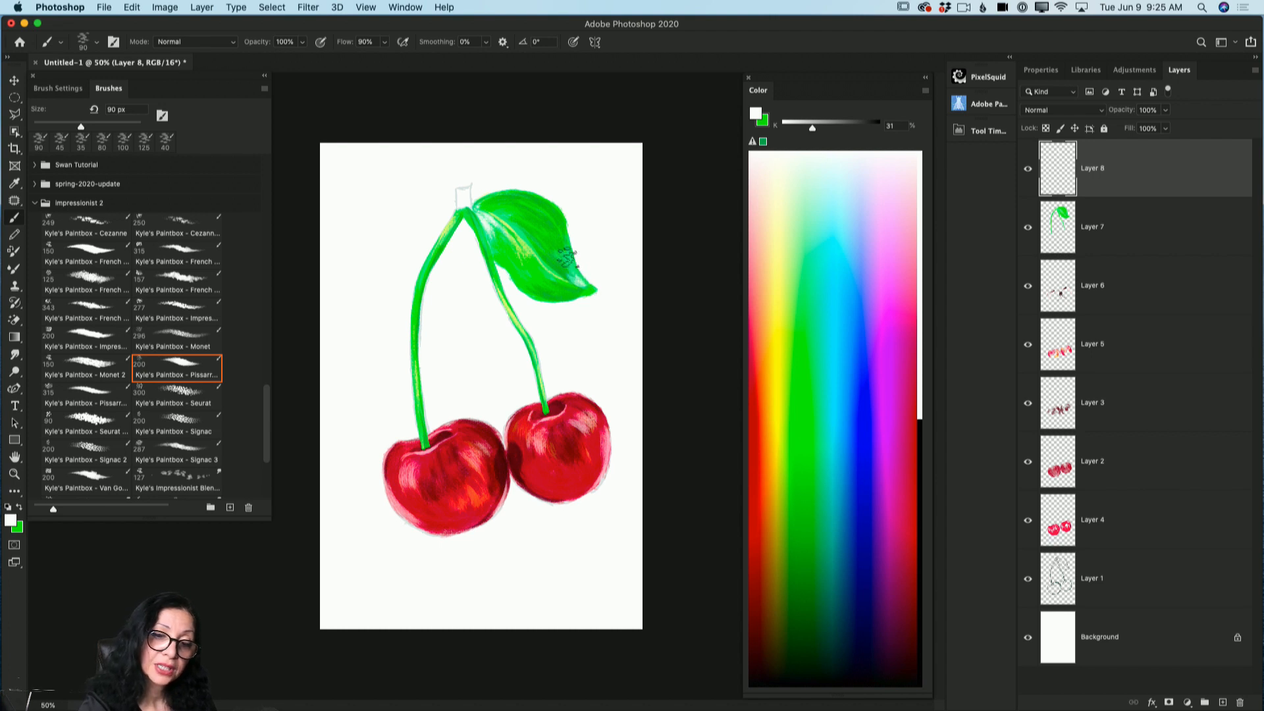
key(bracketleft)
key(bracketleft)
key(bracketleft)
key(bracketleft)
key(bracketleft)
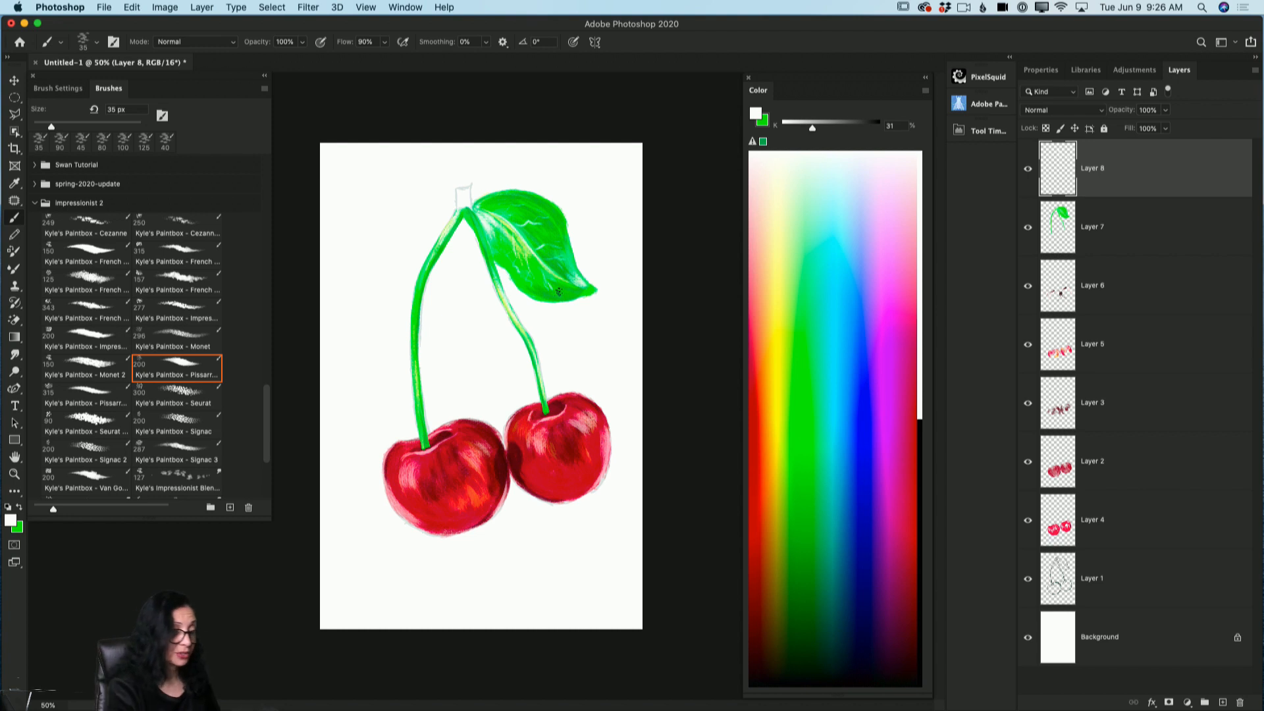
Set the foreground color to dark olive brown #4a4903 and fill in the sketched stub where the two stems meet.
click(10, 520)
click(276, 494)
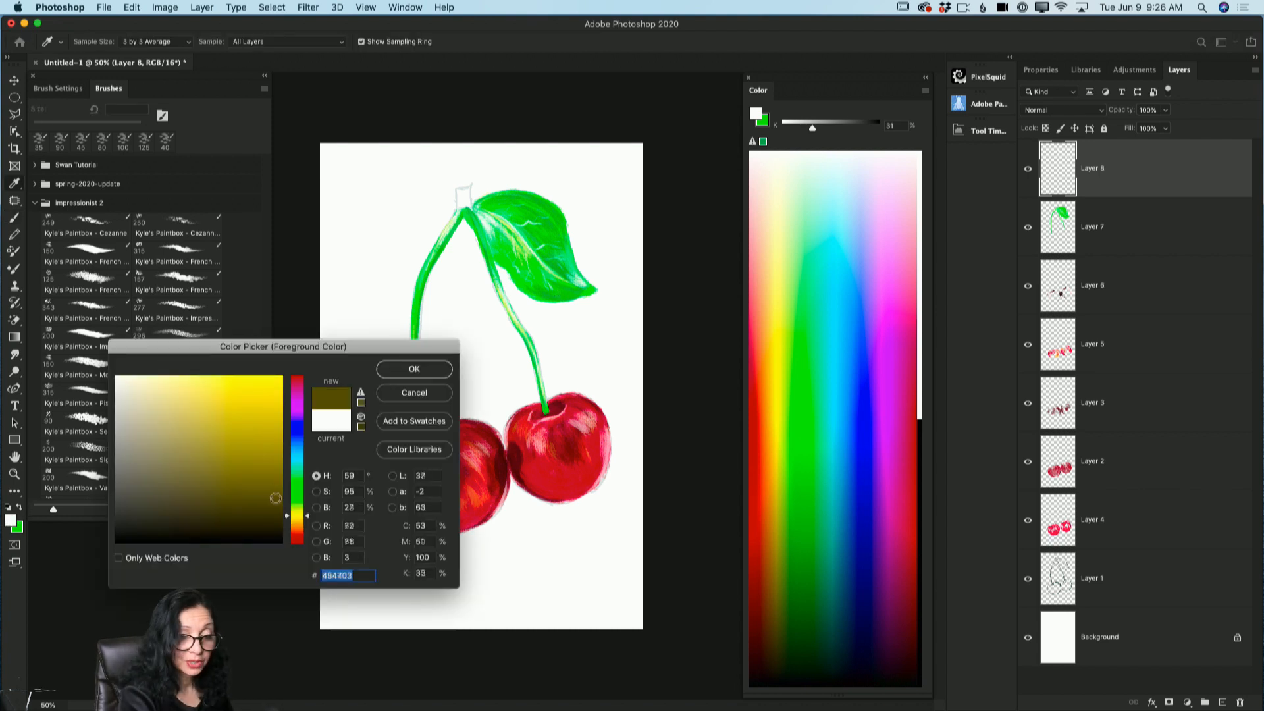
click(412, 369)
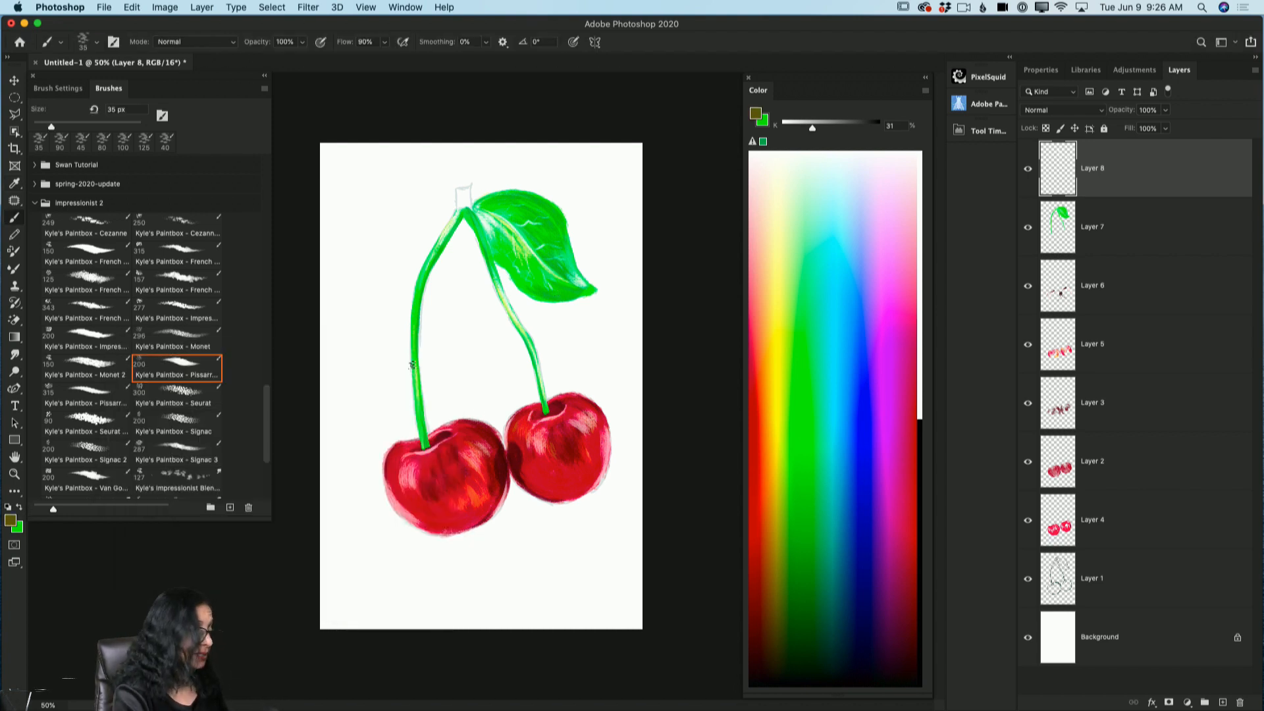
drag(462, 192, 464, 200)
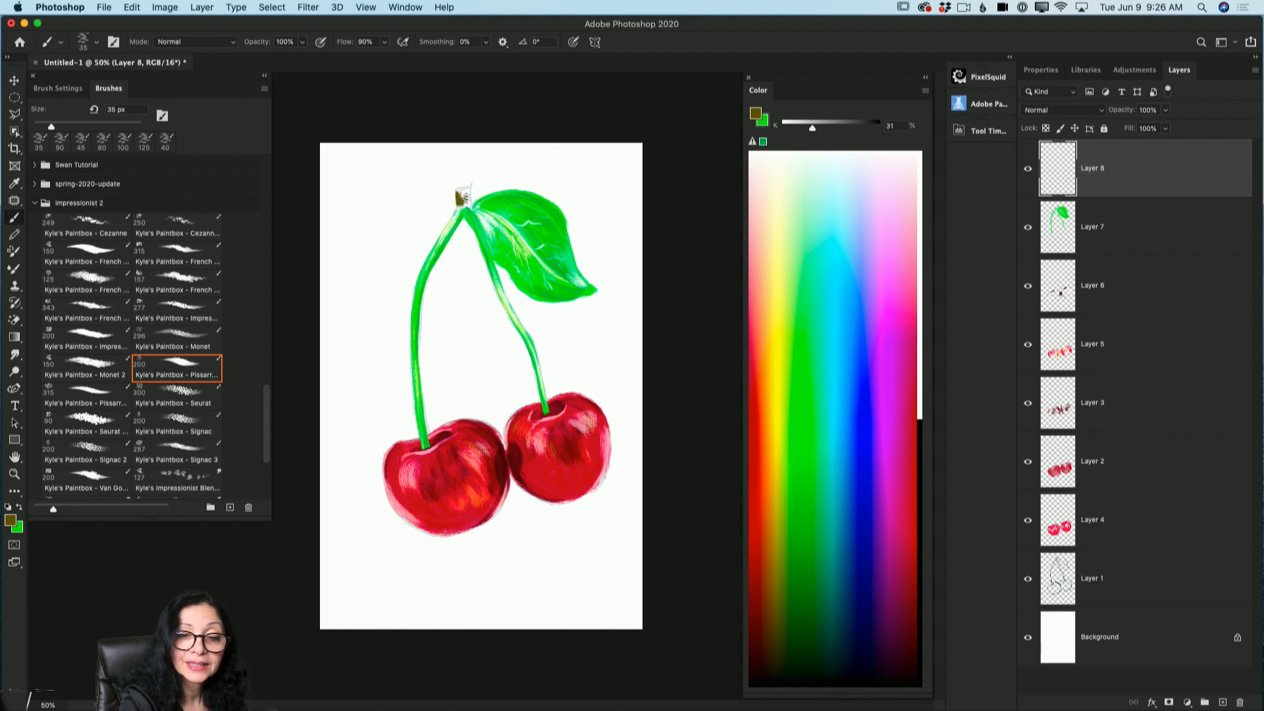
right_click(461, 192)
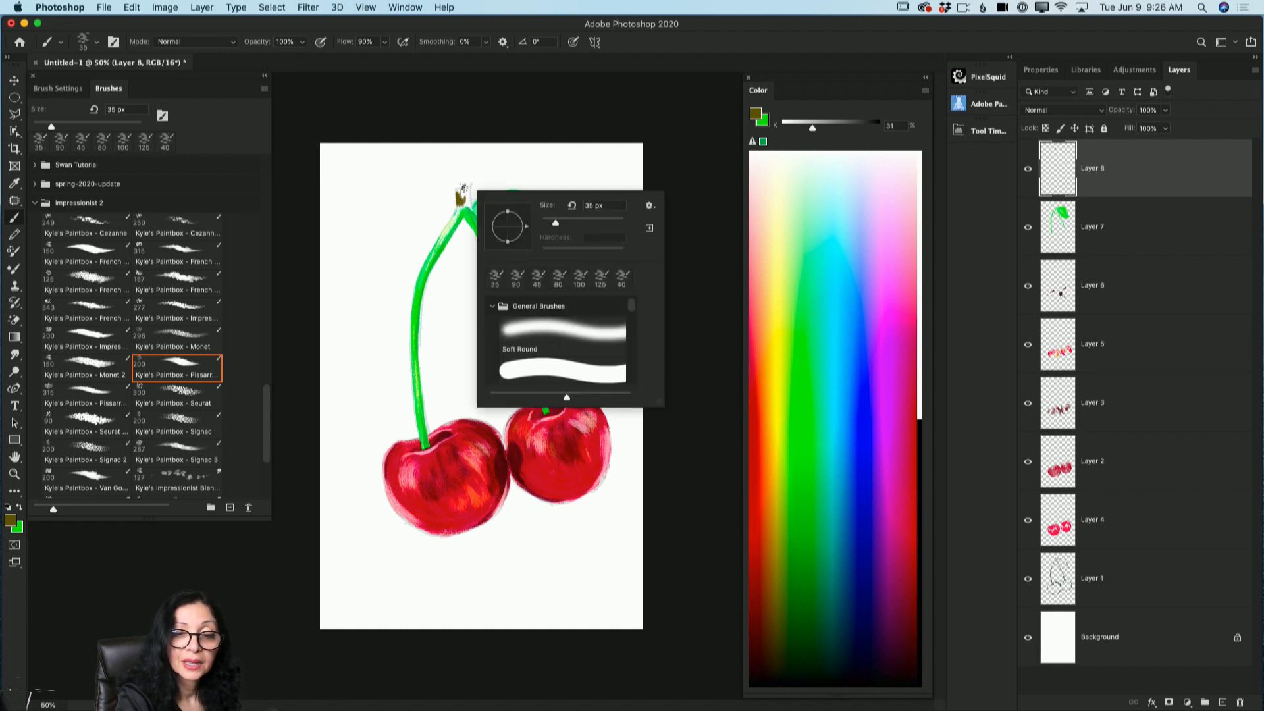
key(Escape)
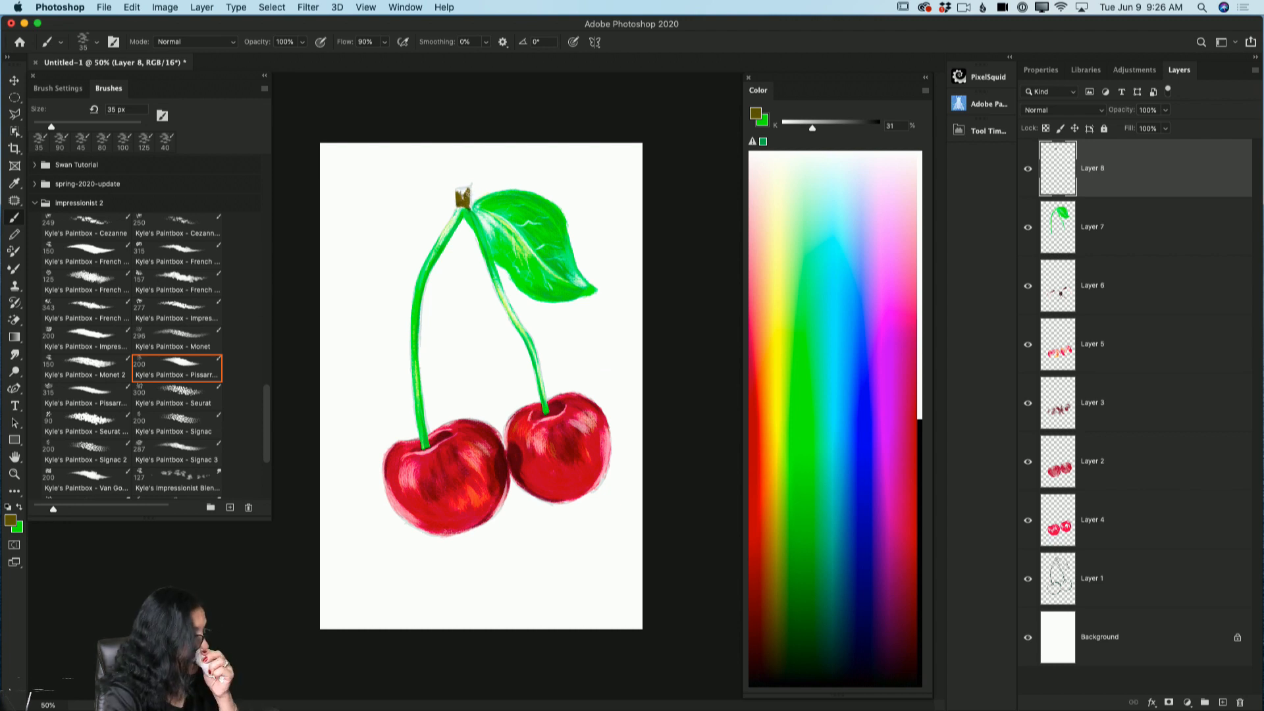
Set the foreground color to yellow #eae846 and paint a highlight on the brown stub above the stems.
key(x)
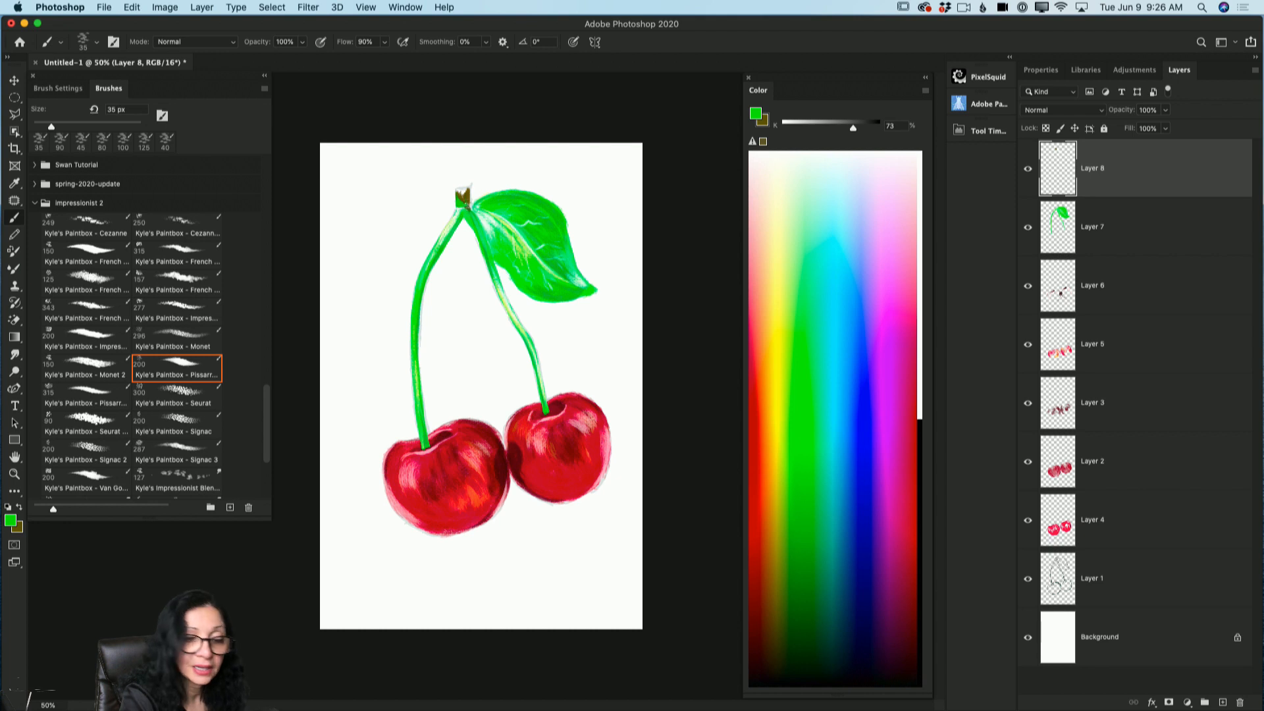
key(x)
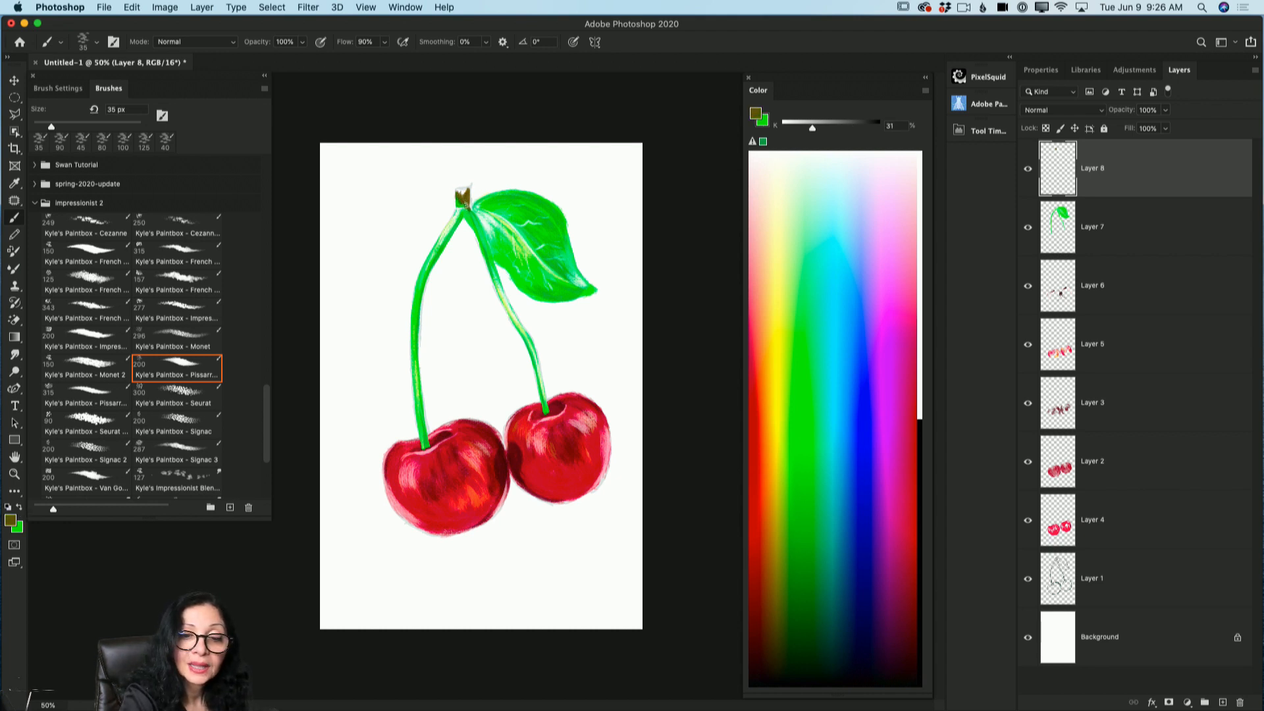
click(12, 520)
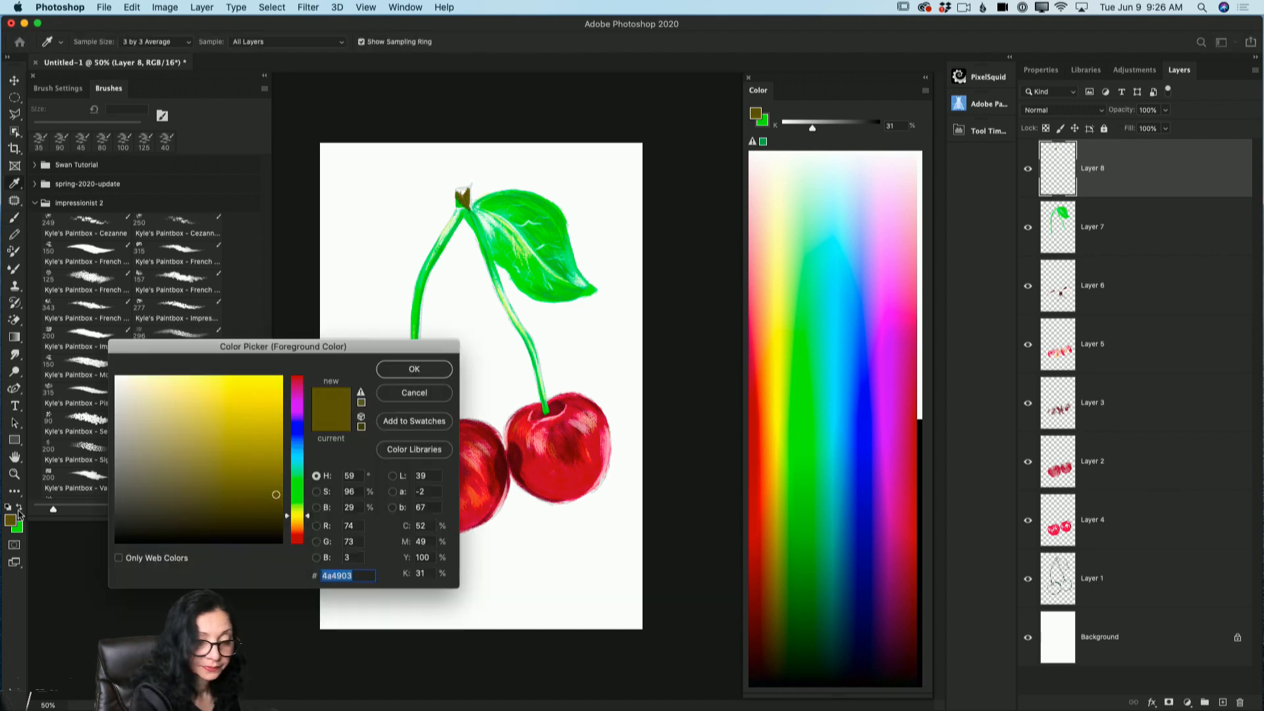
click(232, 389)
click(412, 369)
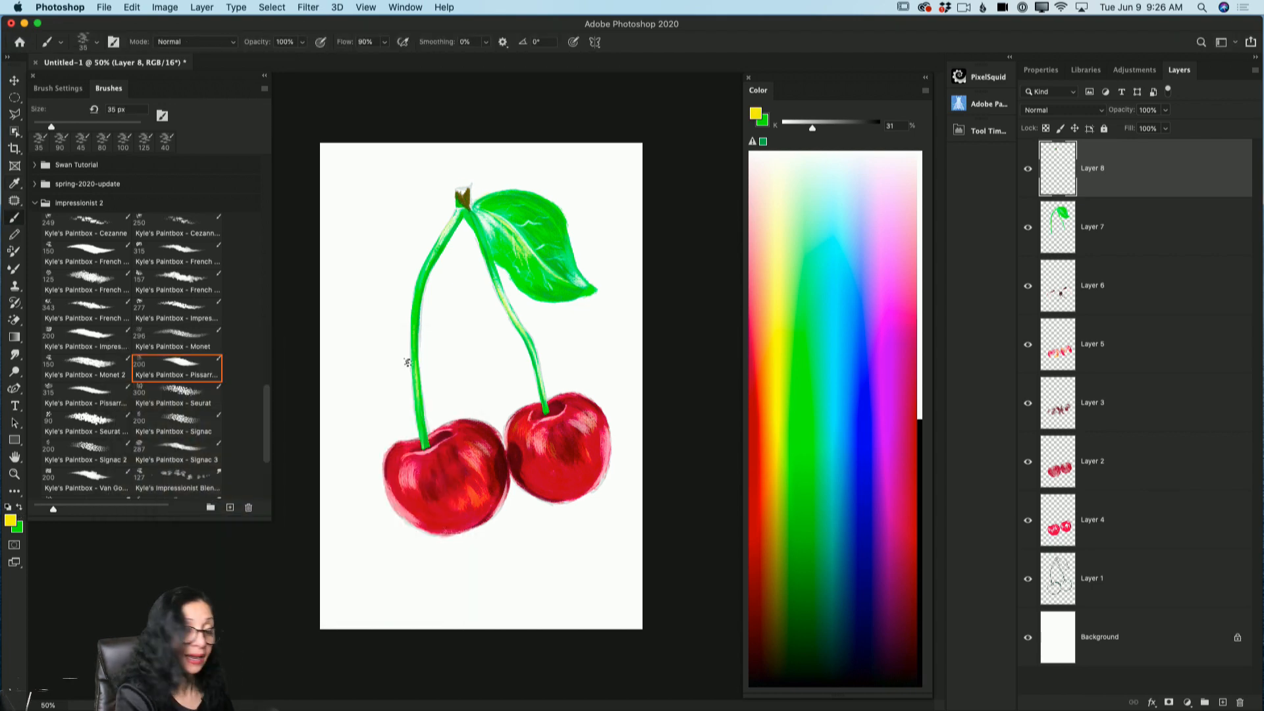
drag(464, 191, 467, 201)
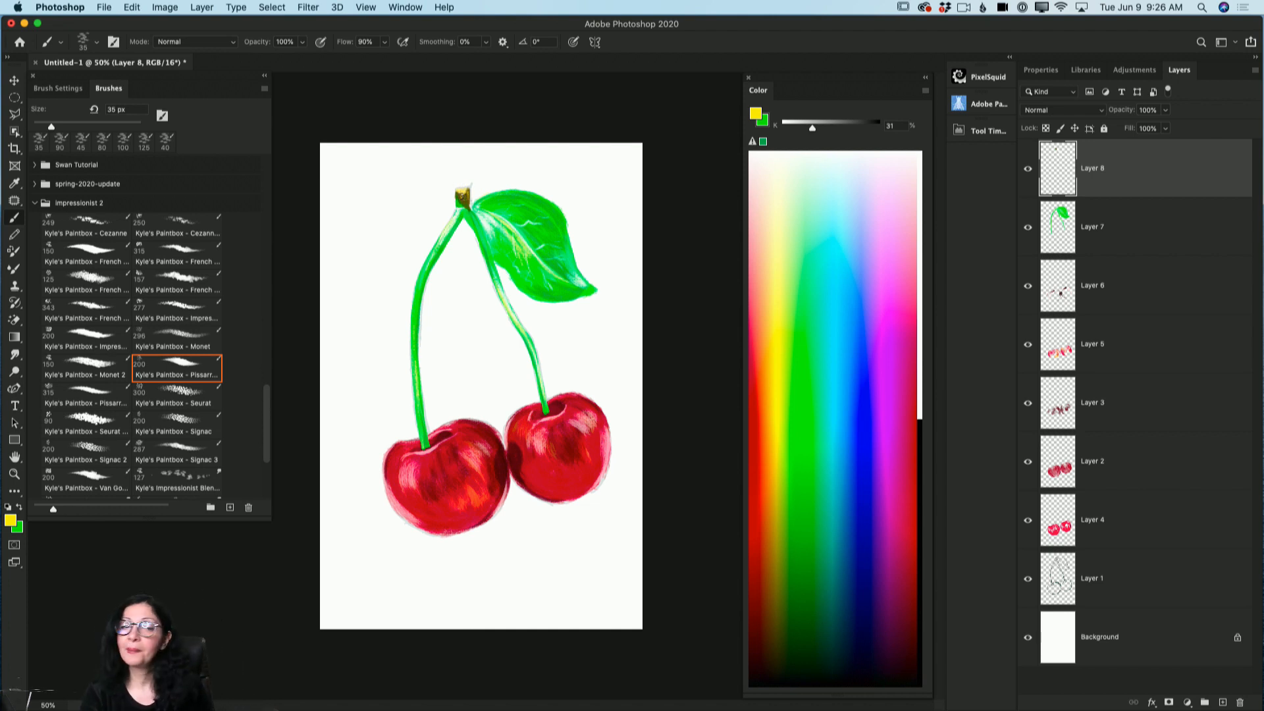
Hide the sketch layer, Layer 1, and add a new empty layer directly above it.
click(1027, 585)
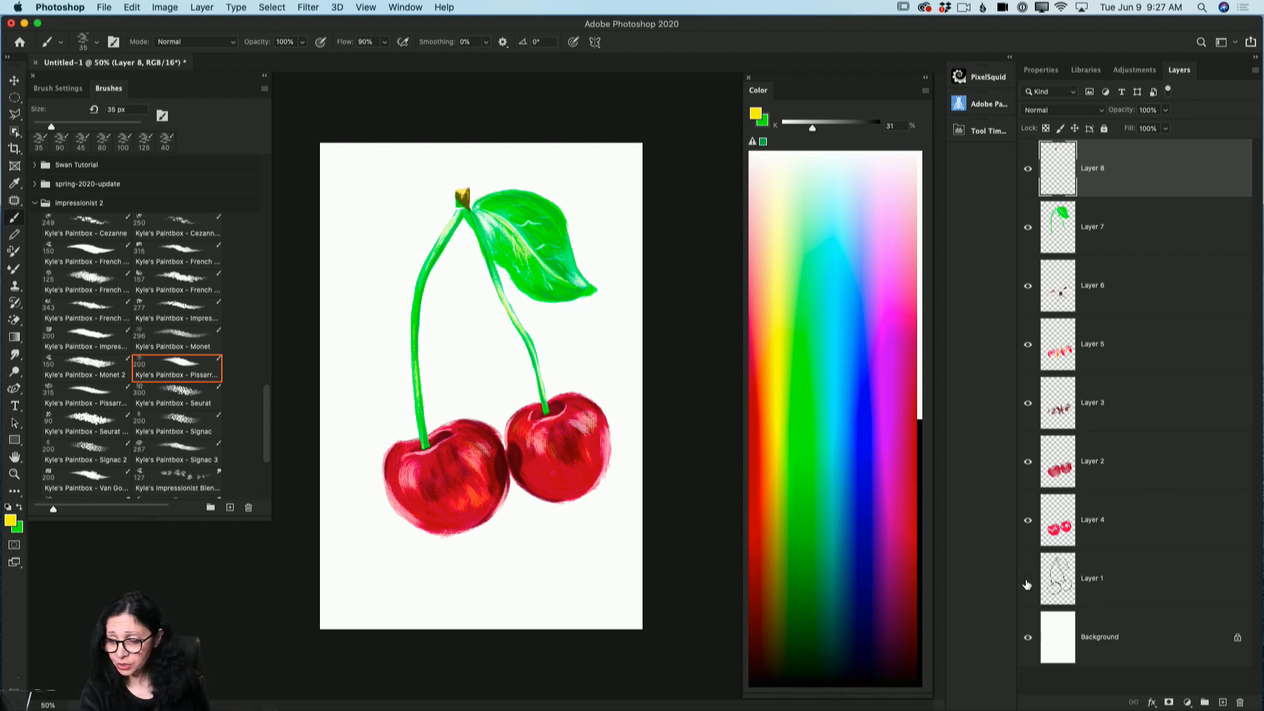
click(1177, 595)
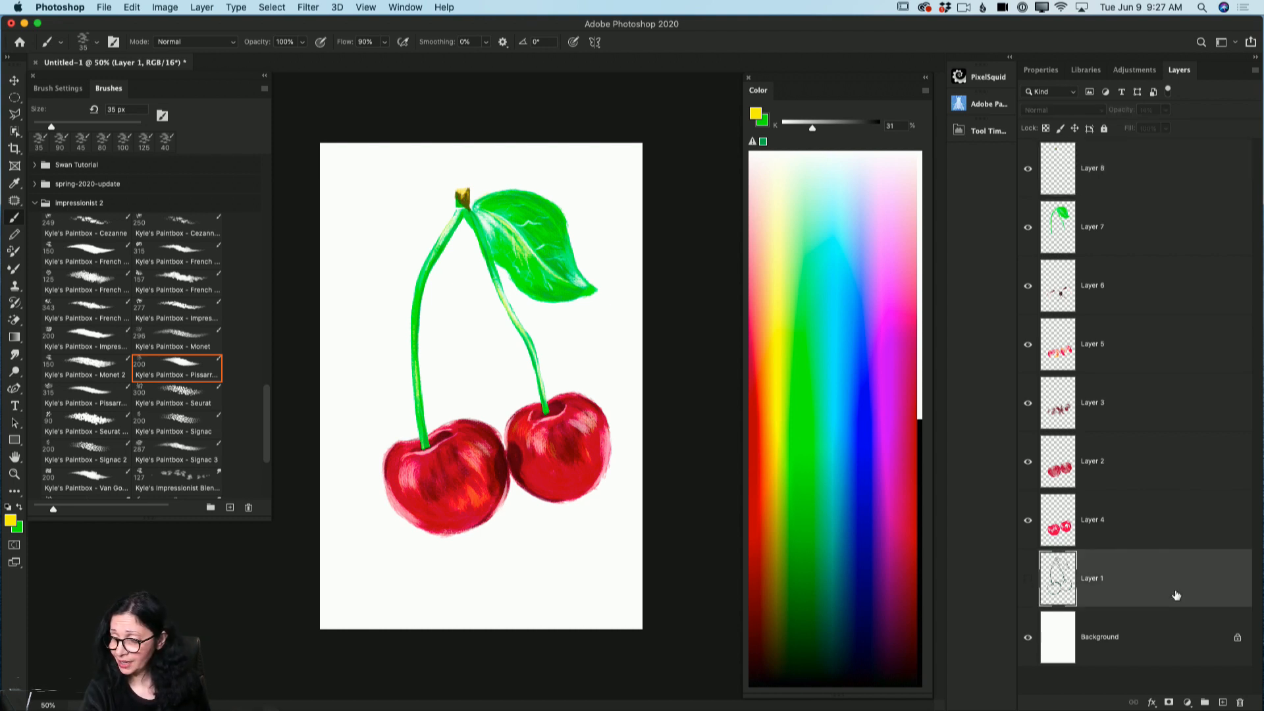
click(1223, 703)
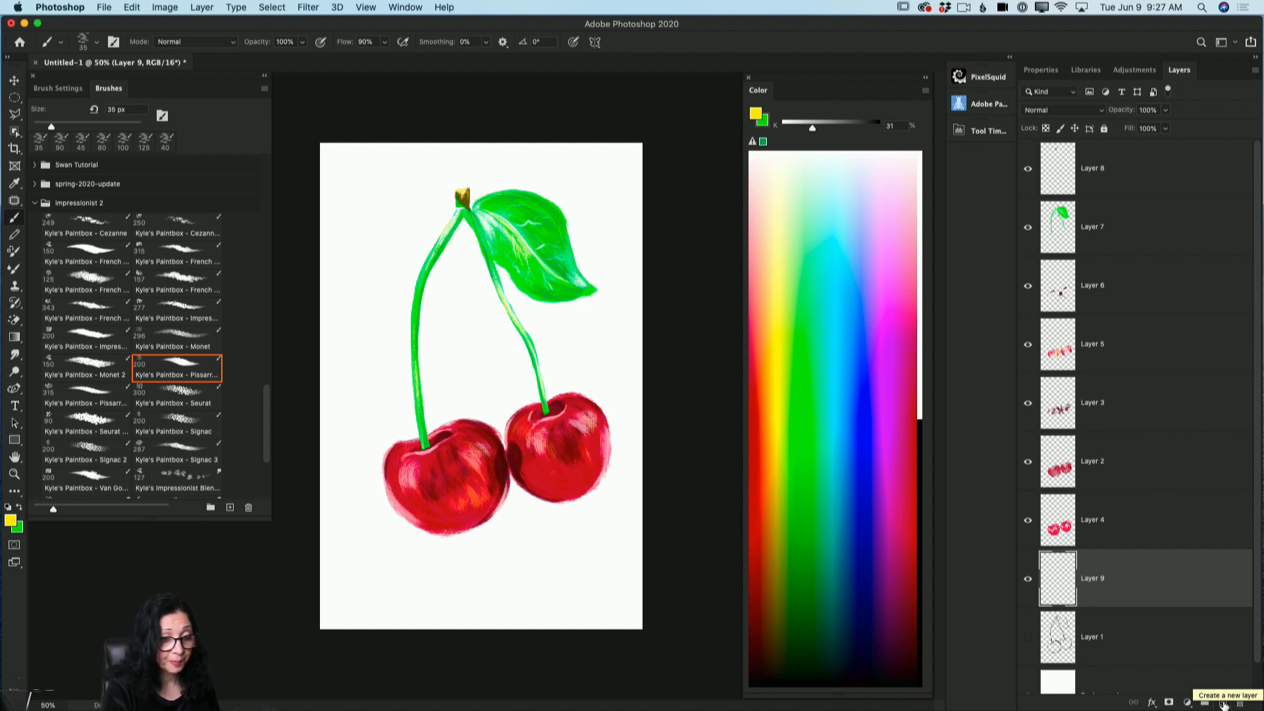
Set the foreground color to gray #ababa8 and paint a cast shadow beneath both cherries with a 175 px brush.
click(10, 520)
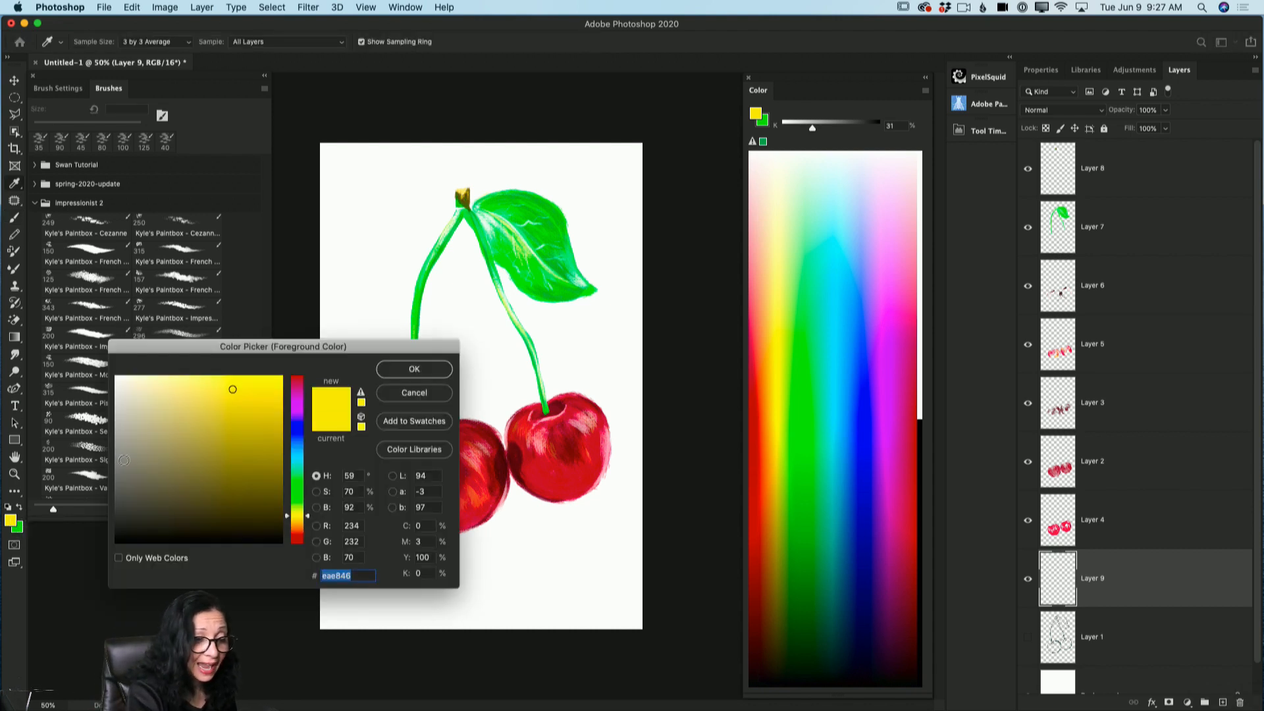
click(116, 459)
drag(116, 459, 117, 430)
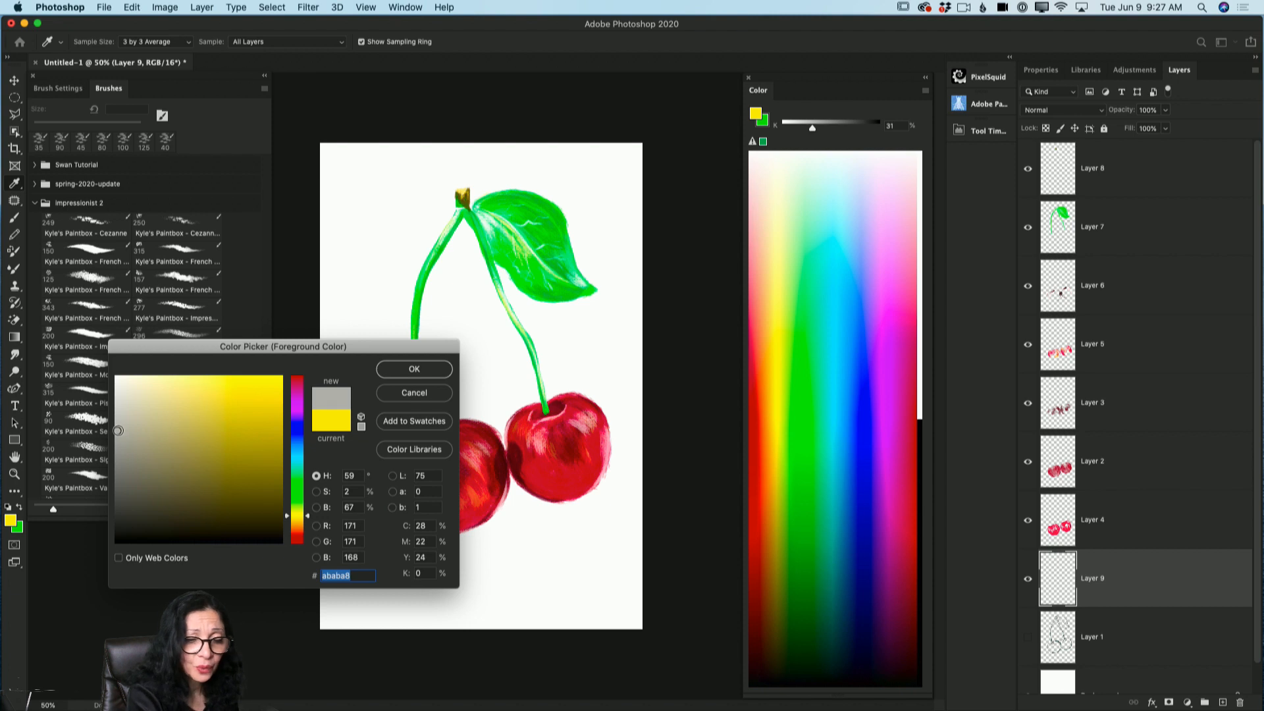
click(399, 371)
key(bracketright)
key(bracketright)
key(bracketright)
key(bracketright)
key(bracketright)
key(bracketright)
key(bracketright)
key(bracketright)
key(bracketright)
key(bracketright)
key(bracketright)
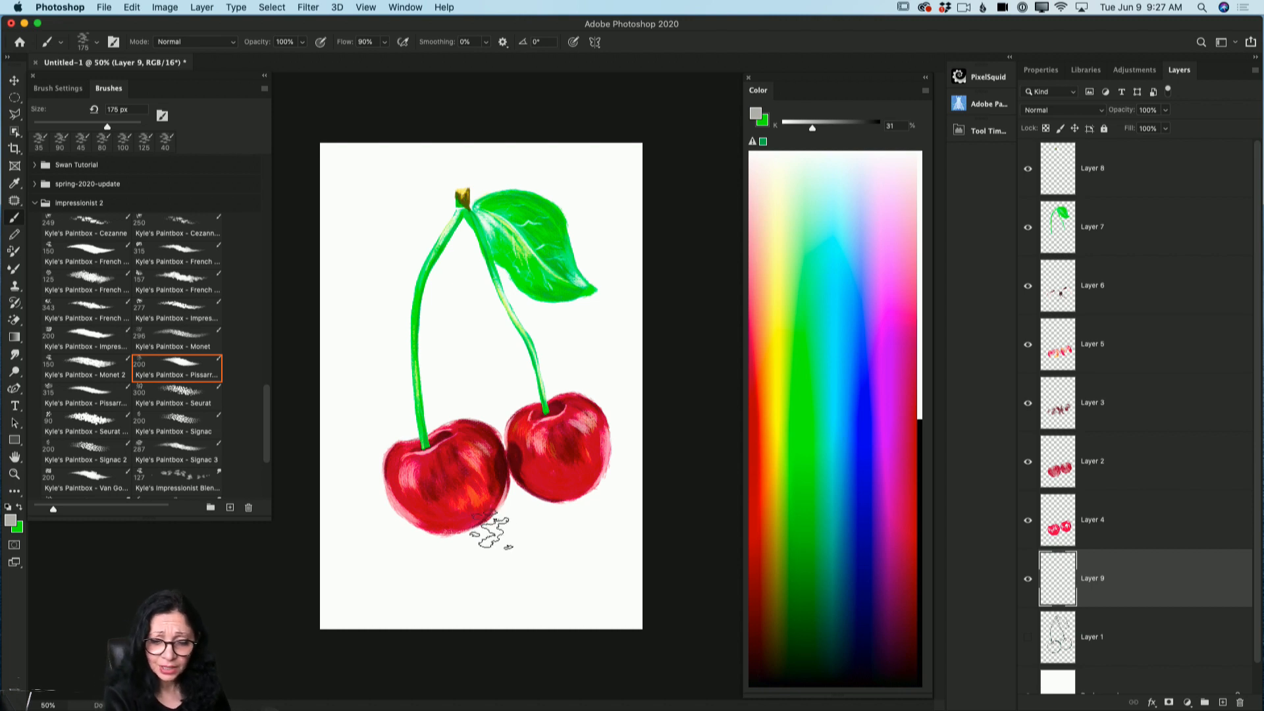
mouse_move(525, 530)
mouse_down()
mouse_move(457, 533)
mouse_move(497, 528)
mouse_move(505, 513)
mouse_move(449, 535)
mouse_move(489, 533)
mouse_move(430, 530)
mouse_move(510, 535)
mouse_up()
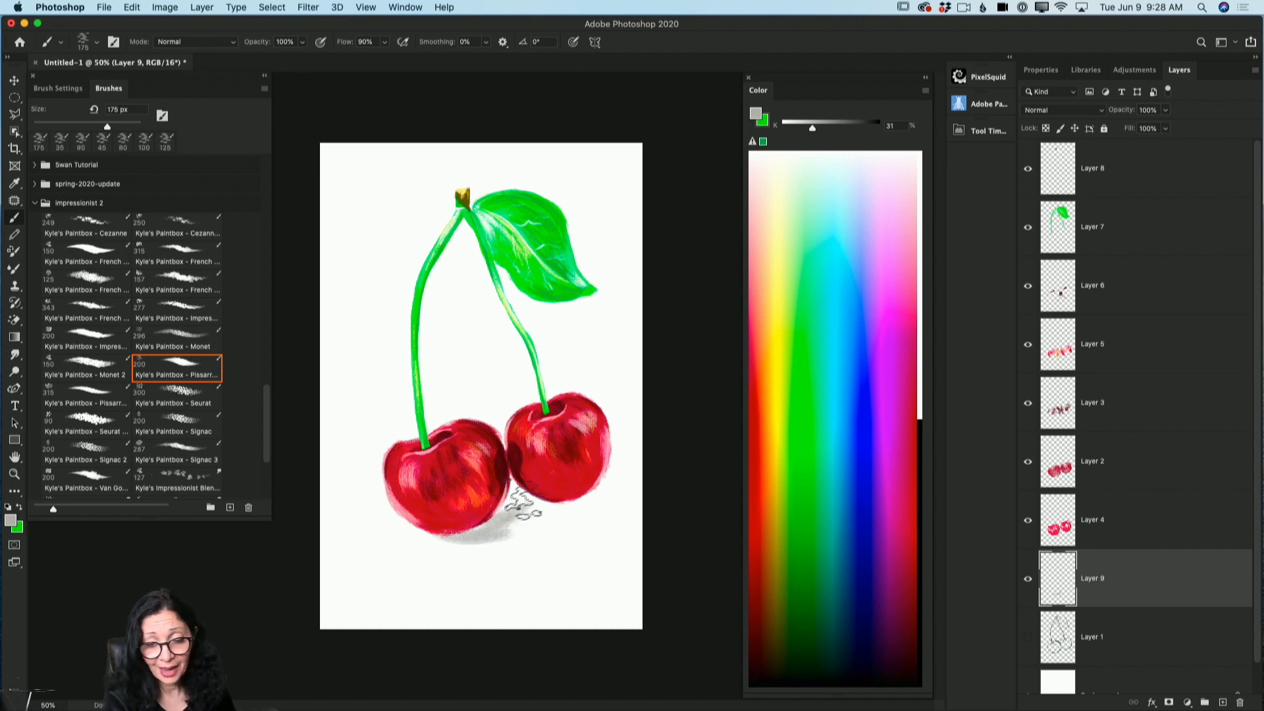
mouse_move(524, 517)
mouse_down()
mouse_move(493, 527)
mouse_move(544, 505)
mouse_move(560, 517)
mouse_move(527, 501)
mouse_move(585, 500)
mouse_move(520, 521)
mouse_move(595, 494)
mouse_move(569, 516)
mouse_move(599, 481)
mouse_move(521, 522)
mouse_move(509, 500)
mouse_move(510, 523)
mouse_move(535, 520)
mouse_move(515, 535)
mouse_move(446, 533)
mouse_move(523, 530)
mouse_move(455, 544)
mouse_up()
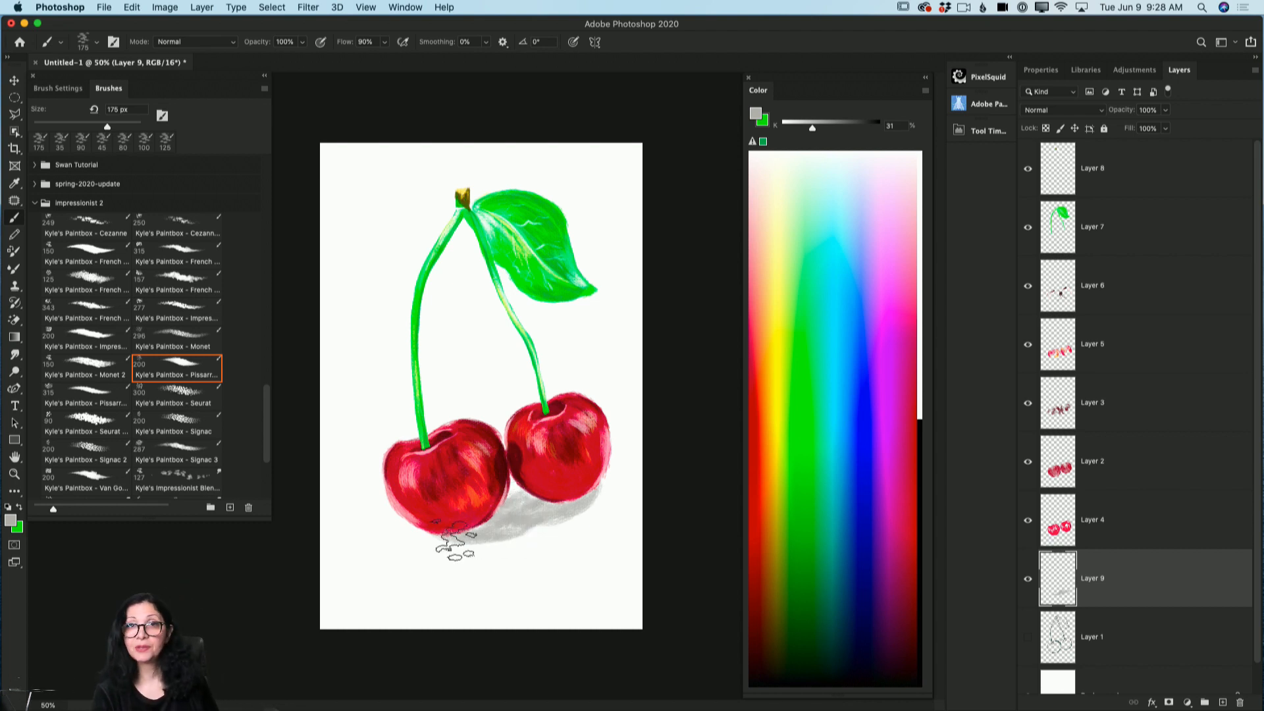
Lower the opacity of the gray shadow layer to 48%.
click(1165, 110)
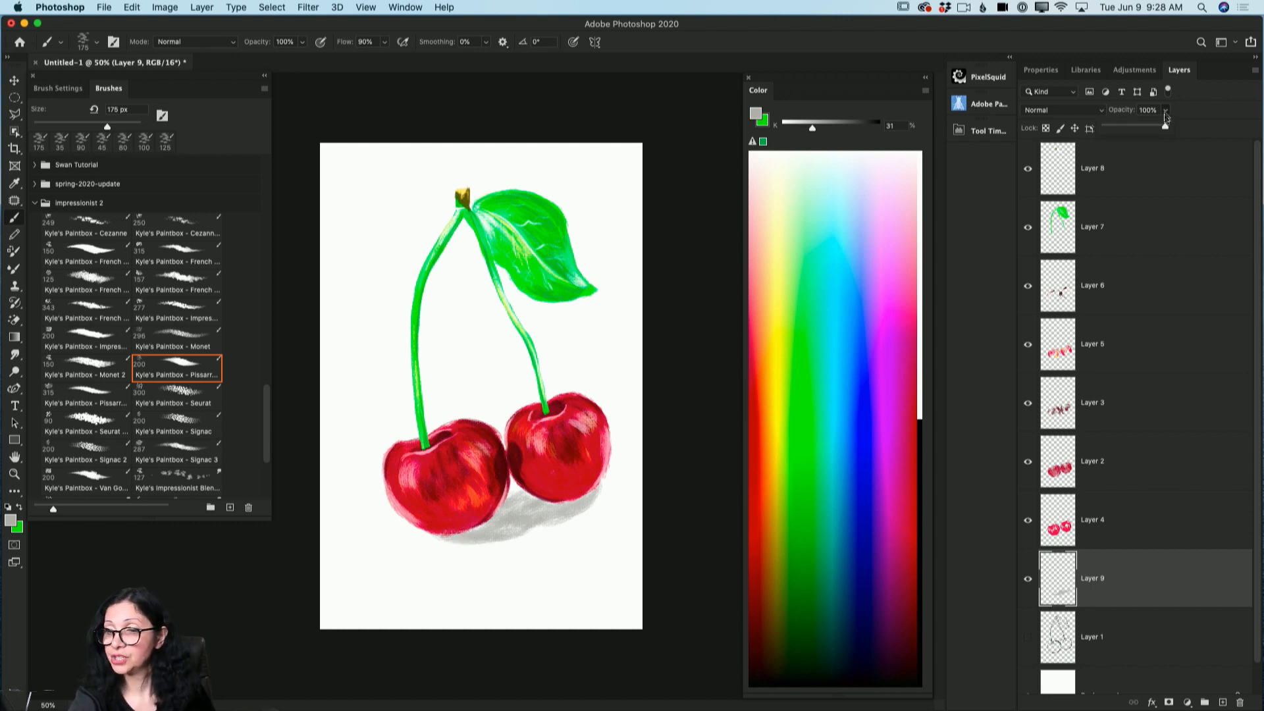
drag(1167, 127, 1144, 130)
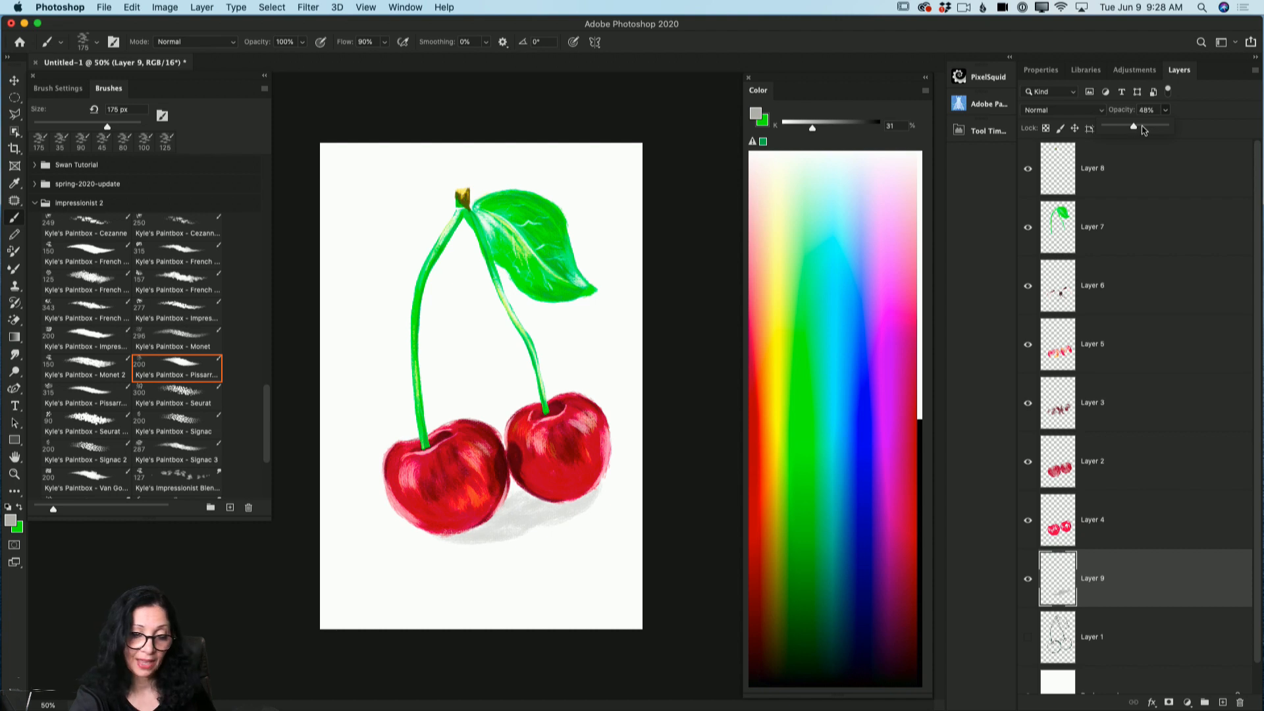
click(497, 522)
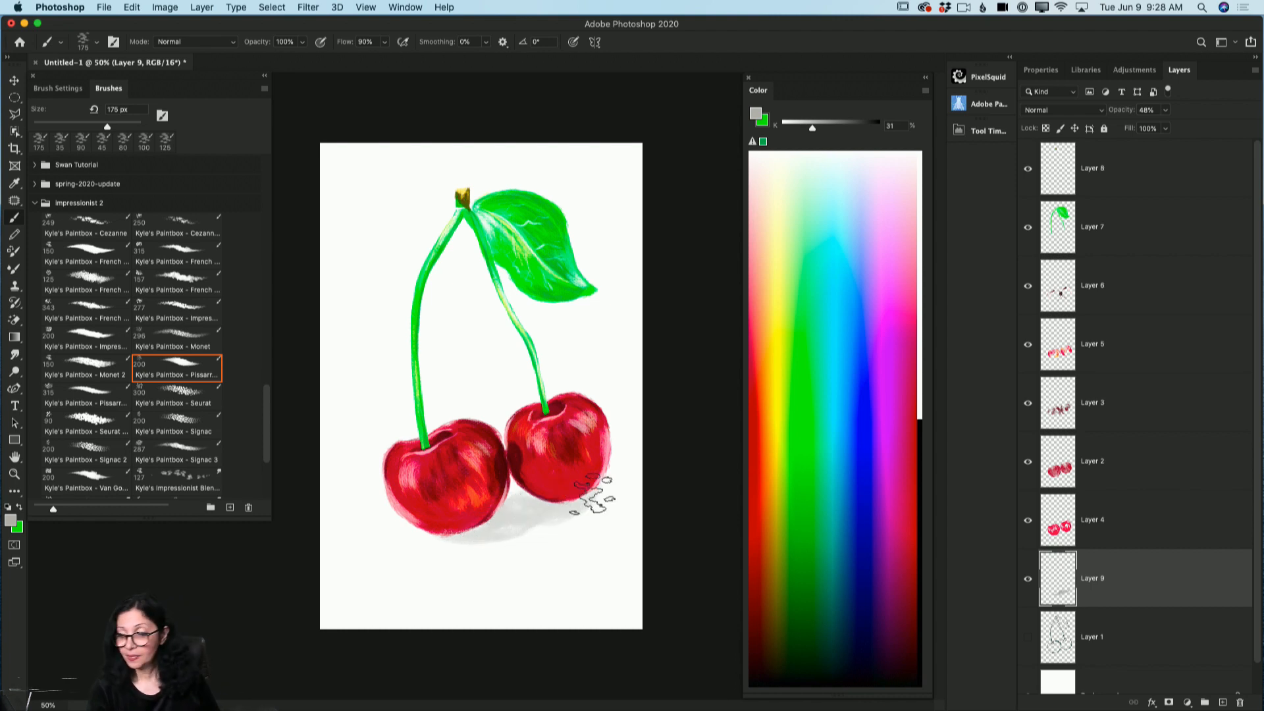
Add a new layer above the gray shadow, set the foreground to a muted blue, and brush it over the shadow.
click(1221, 702)
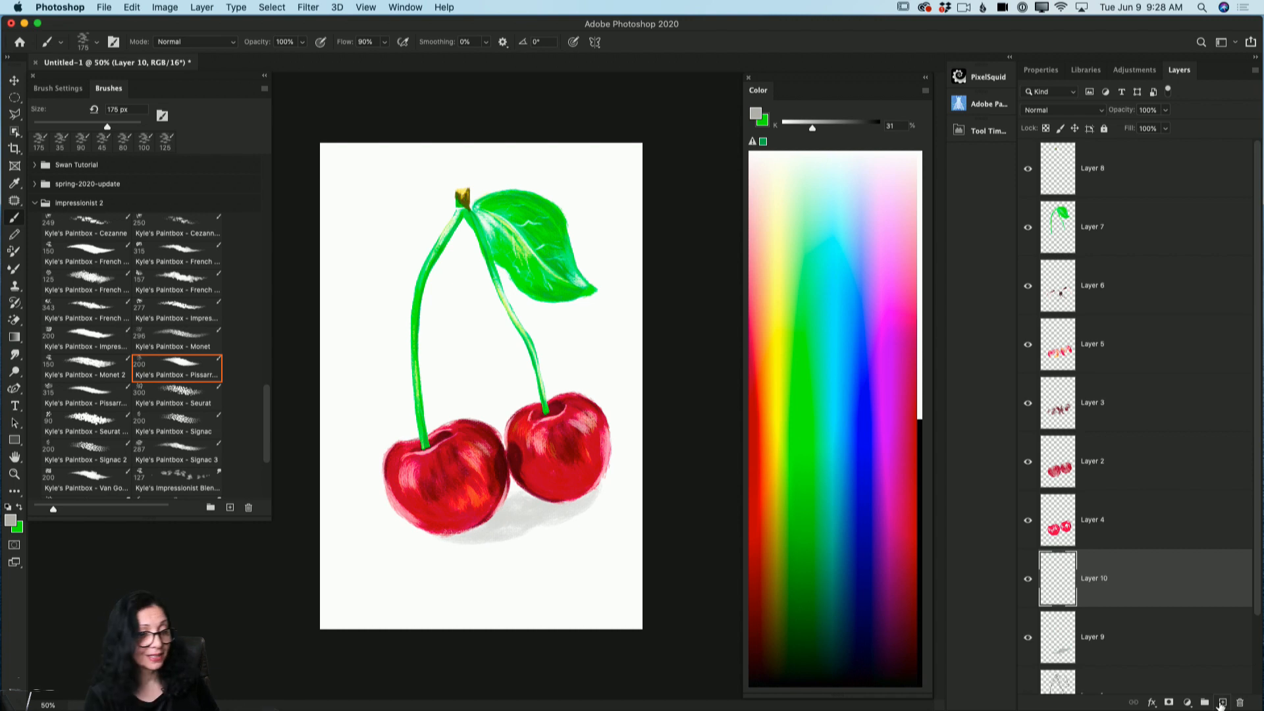
click(10, 520)
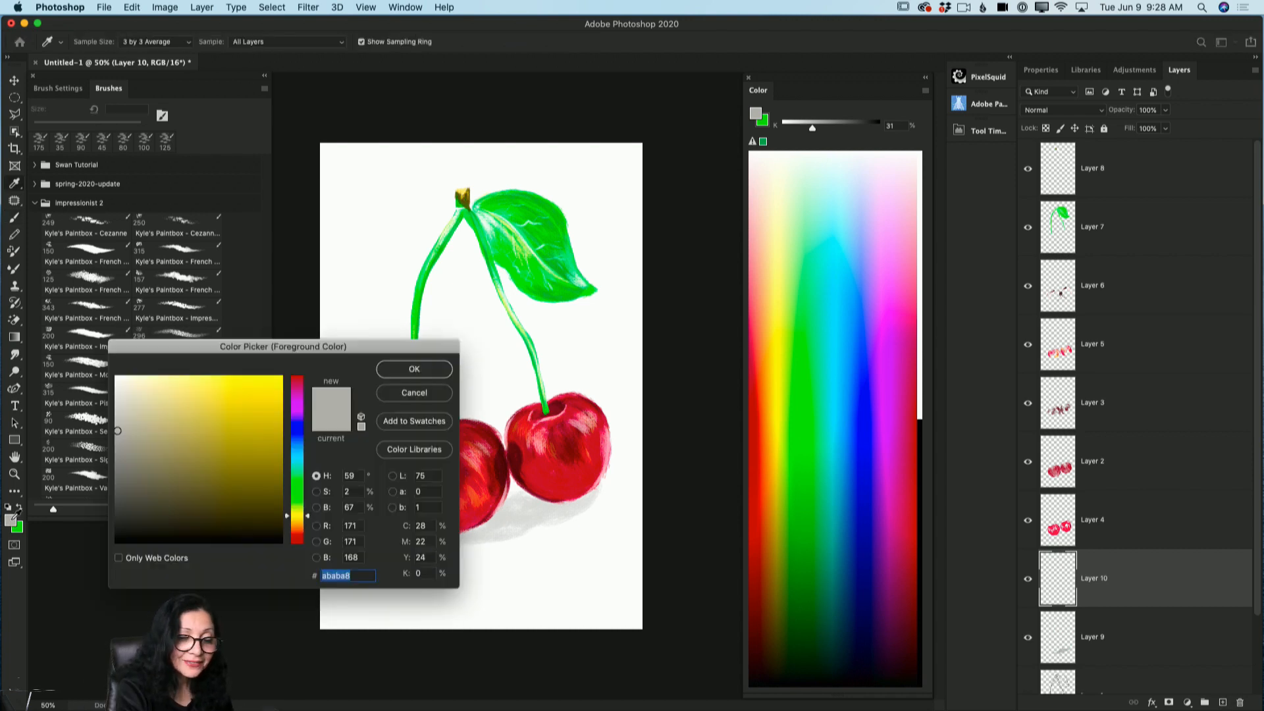
click(301, 443)
drag(300, 443, 301, 445)
mouse_move(176, 448)
mouse_down()
mouse_move(155, 467)
mouse_move(160, 441)
mouse_up()
click(395, 372)
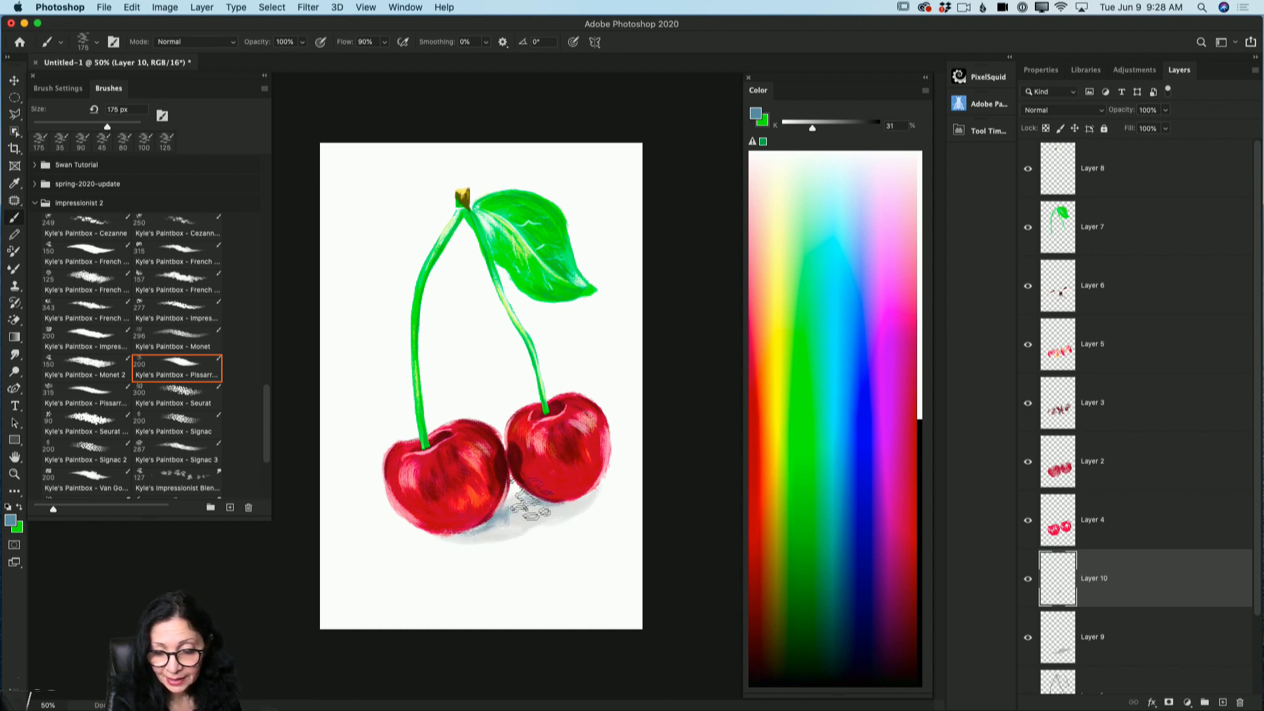
Build up the blue shadow with a 300 px brush and lower its layer's opacity to 57%.
key(bracketright)
key(bracketright)
key(bracketright)
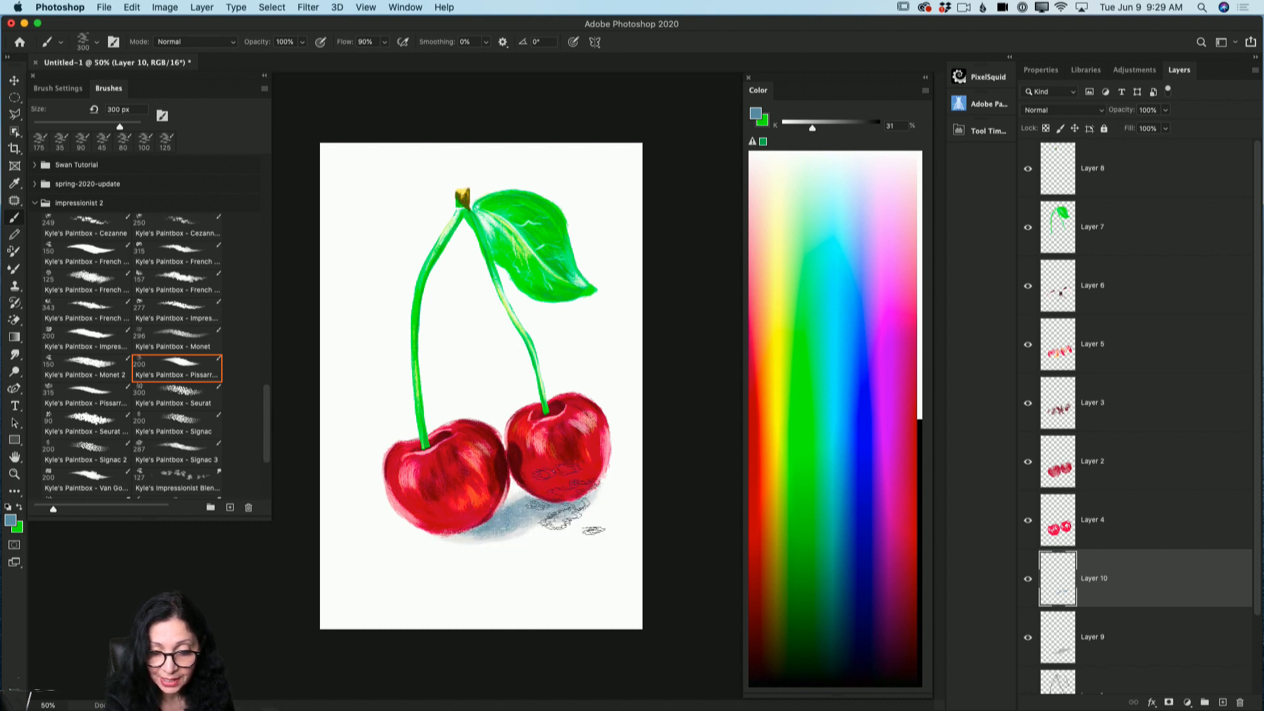
mouse_move(443, 532)
mouse_down()
mouse_move(491, 528)
mouse_move(475, 532)
mouse_up()
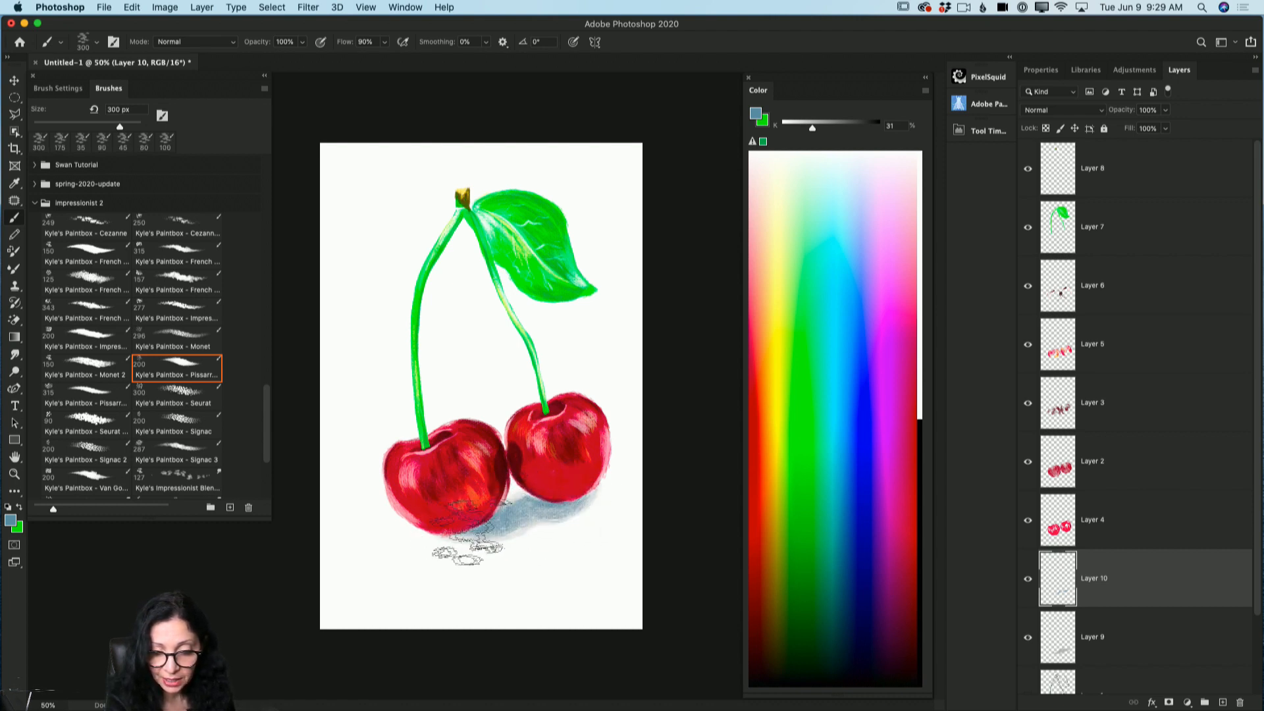
click(1165, 110)
drag(1166, 126, 1140, 126)
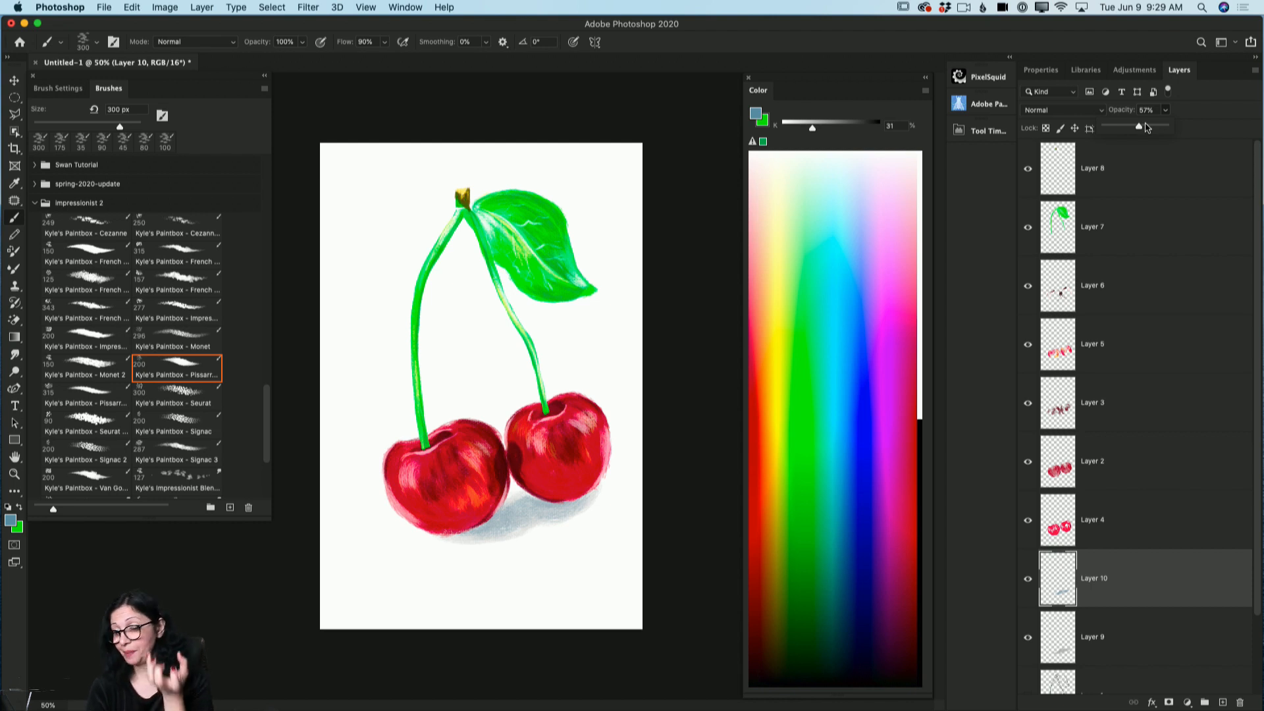
Add another layer above the blue shadow and set the brush's foreground color to dark slate blue #333a45.
click(1222, 702)
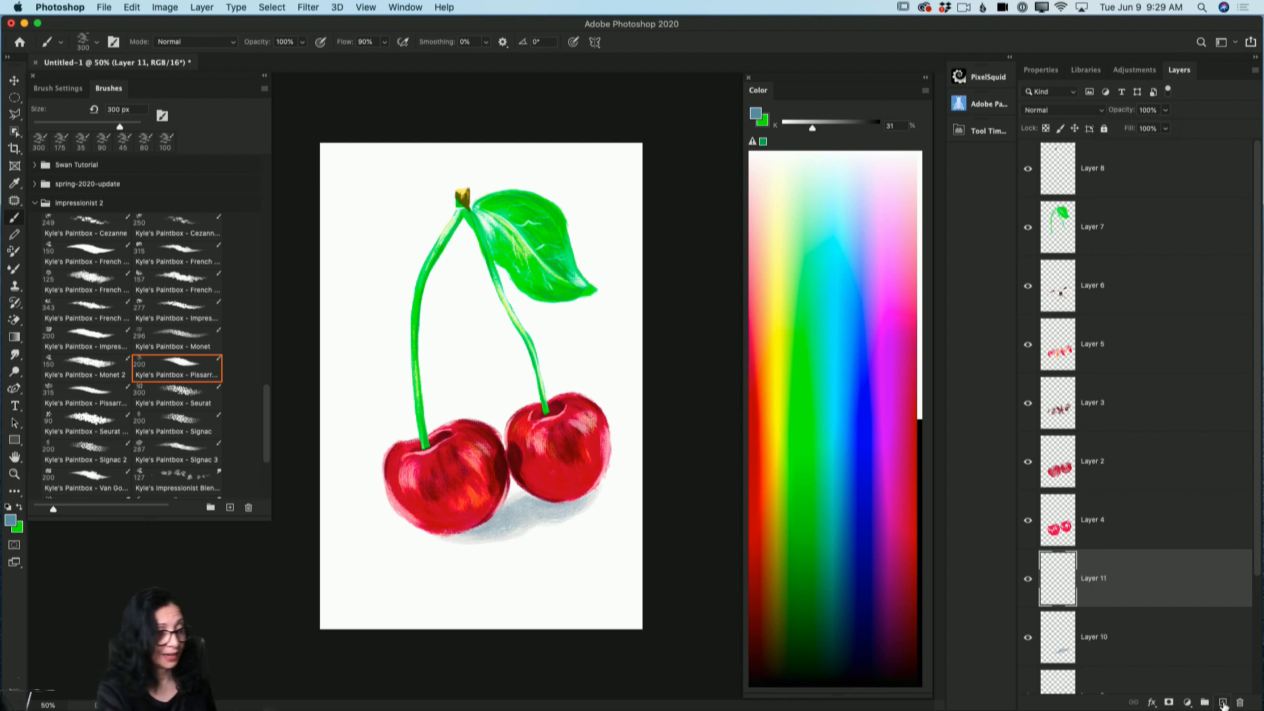
click(11, 520)
mouse_move(181, 489)
mouse_down()
mouse_move(161, 484)
mouse_move(160, 497)
mouse_up()
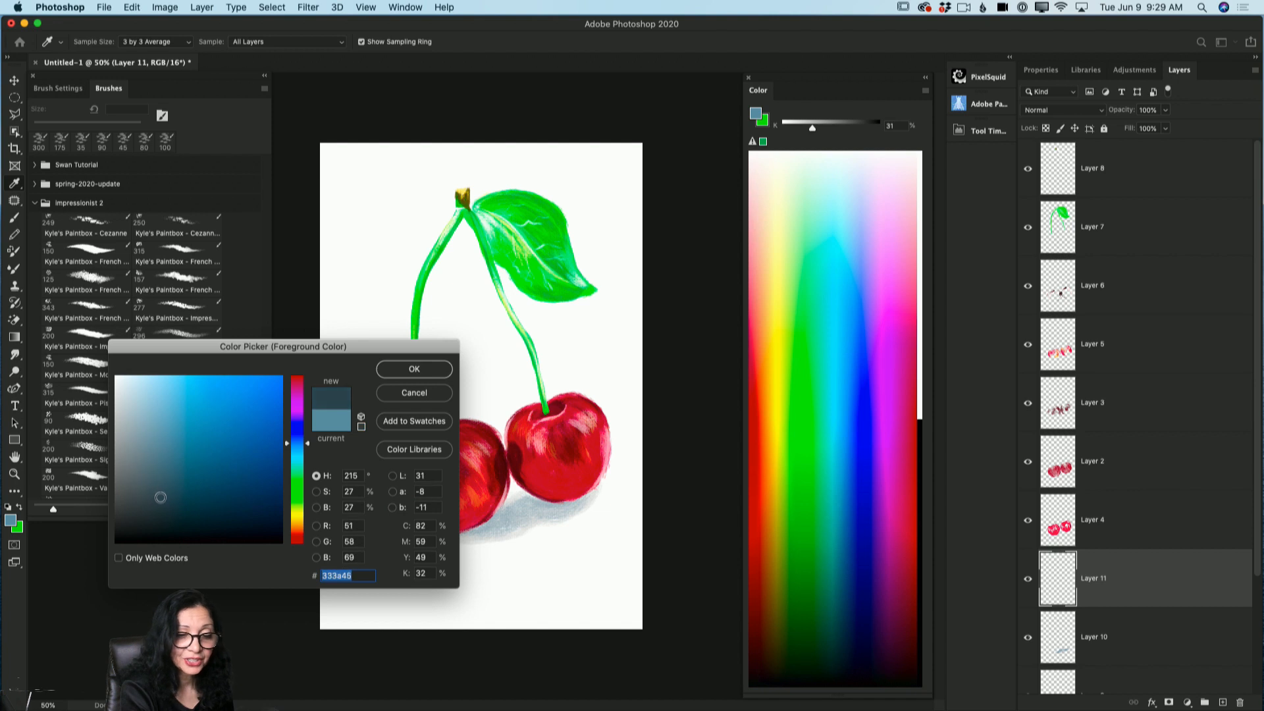
click(393, 373)
key(b)
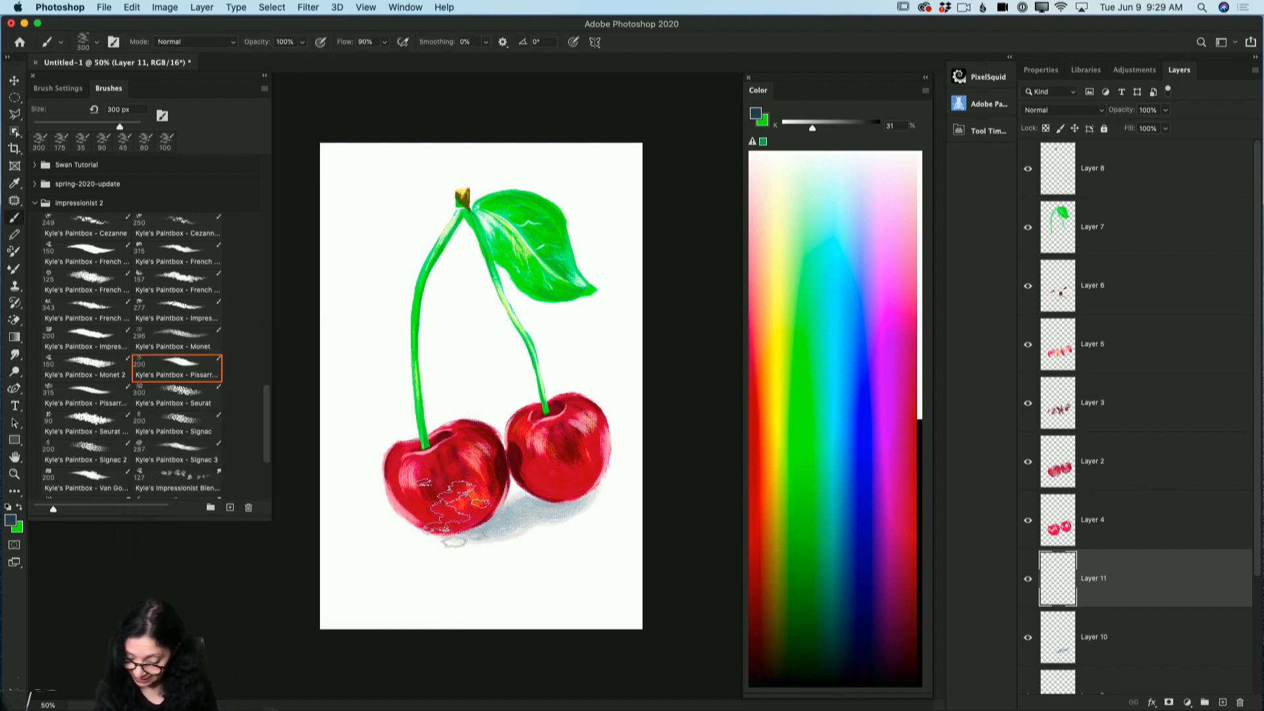
Reduce the brush to 60 px and paint a dark slate contact shadow directly beneath the cherries.
key(bracketleft)
key(bracketleft)
key(bracketleft)
key(bracketleft)
key(bracketleft)
key(bracketleft)
key(bracketleft)
key(bracketleft)
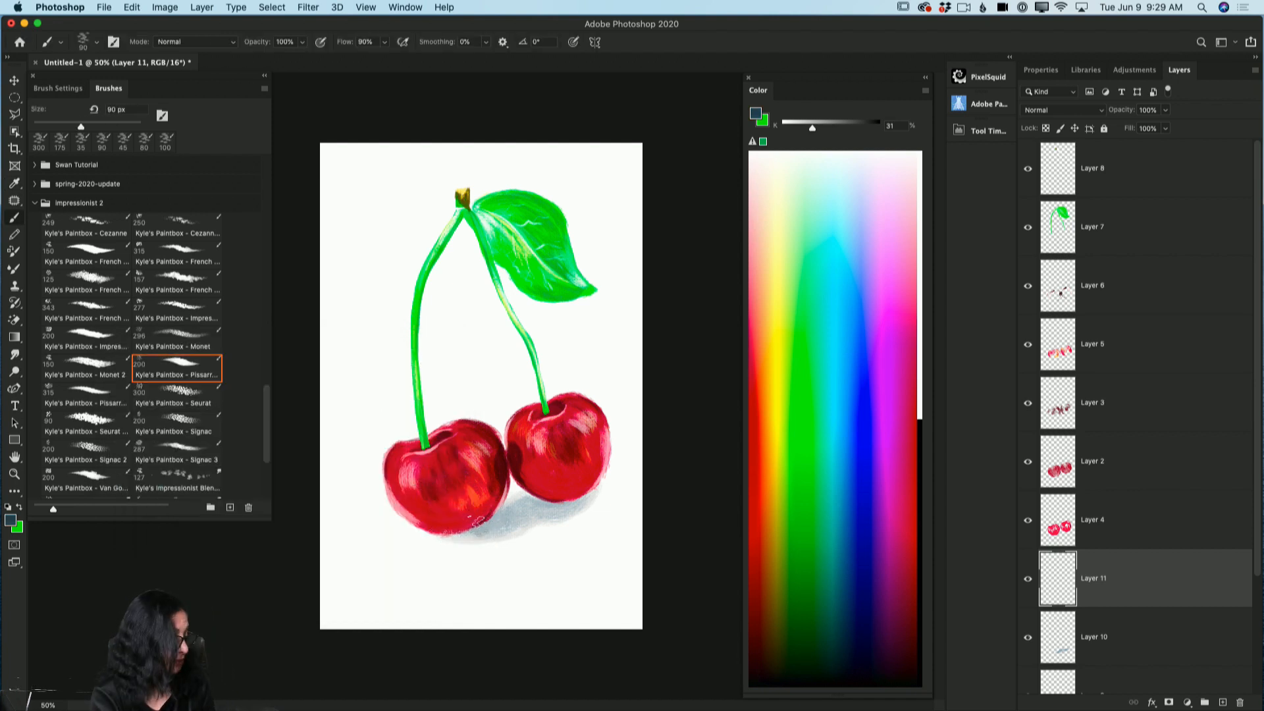
key(bracketleft)
key(bracketleft)
drag(455, 535, 491, 515)
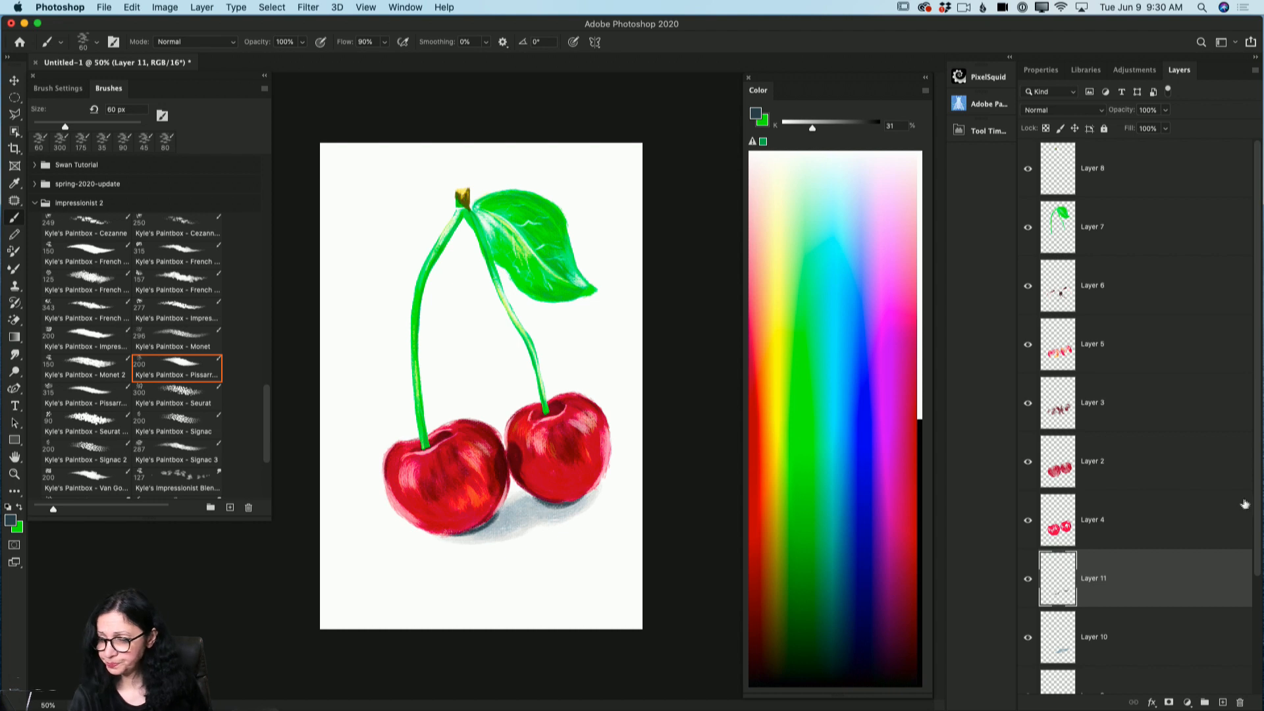
Add a new layer between the hidden sketch layer and the gray shadow layer, and set the foreground color to bright yellow.
drag(1260, 503, 1261, 641)
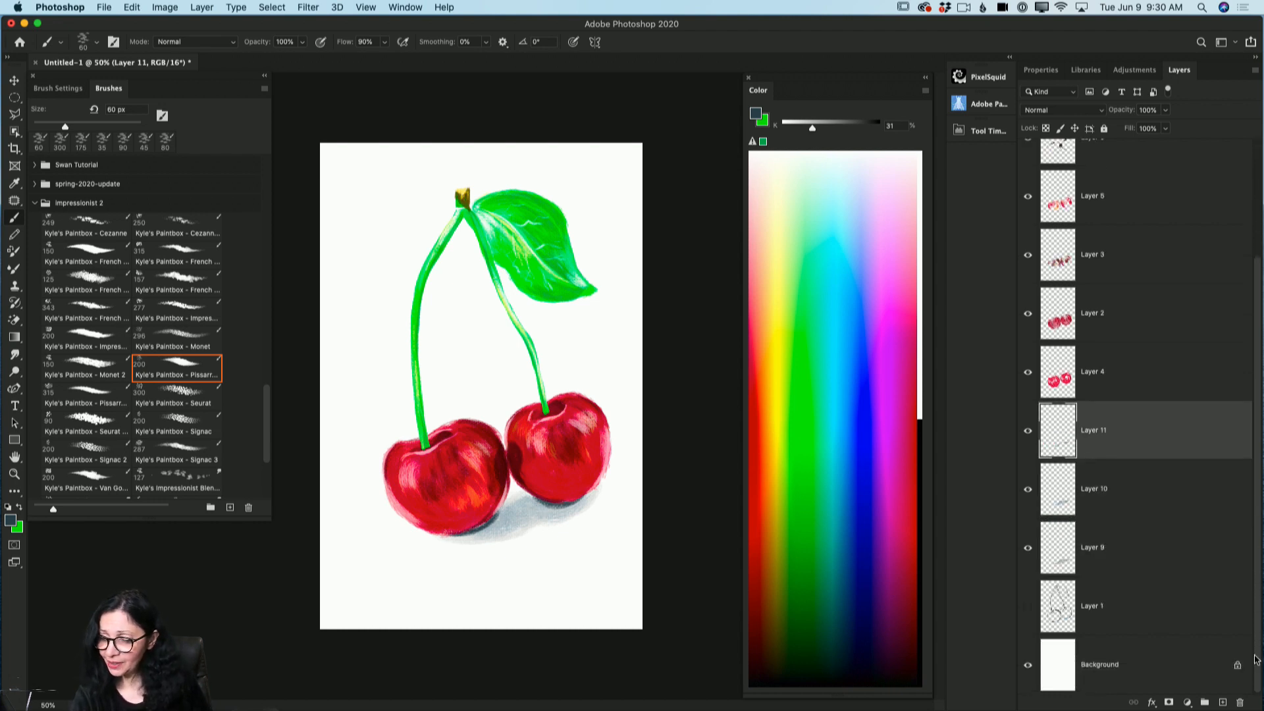
click(1153, 619)
click(1222, 702)
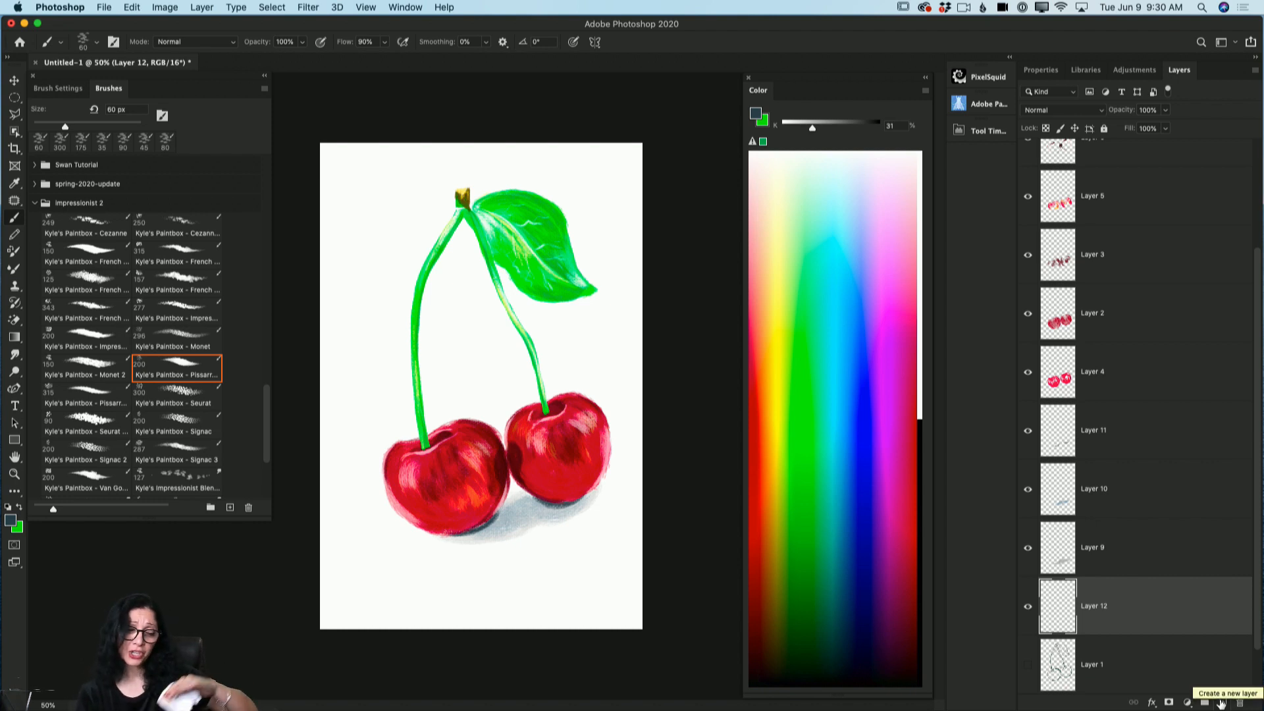
click(10, 520)
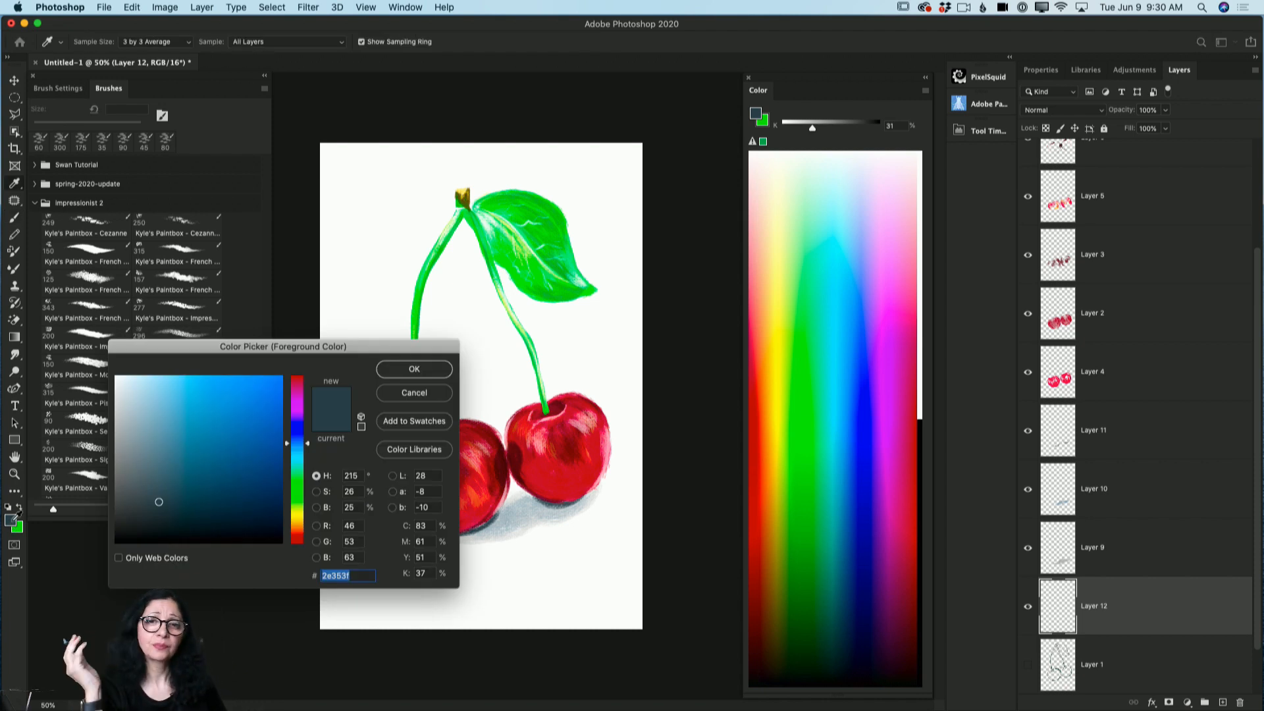
click(297, 512)
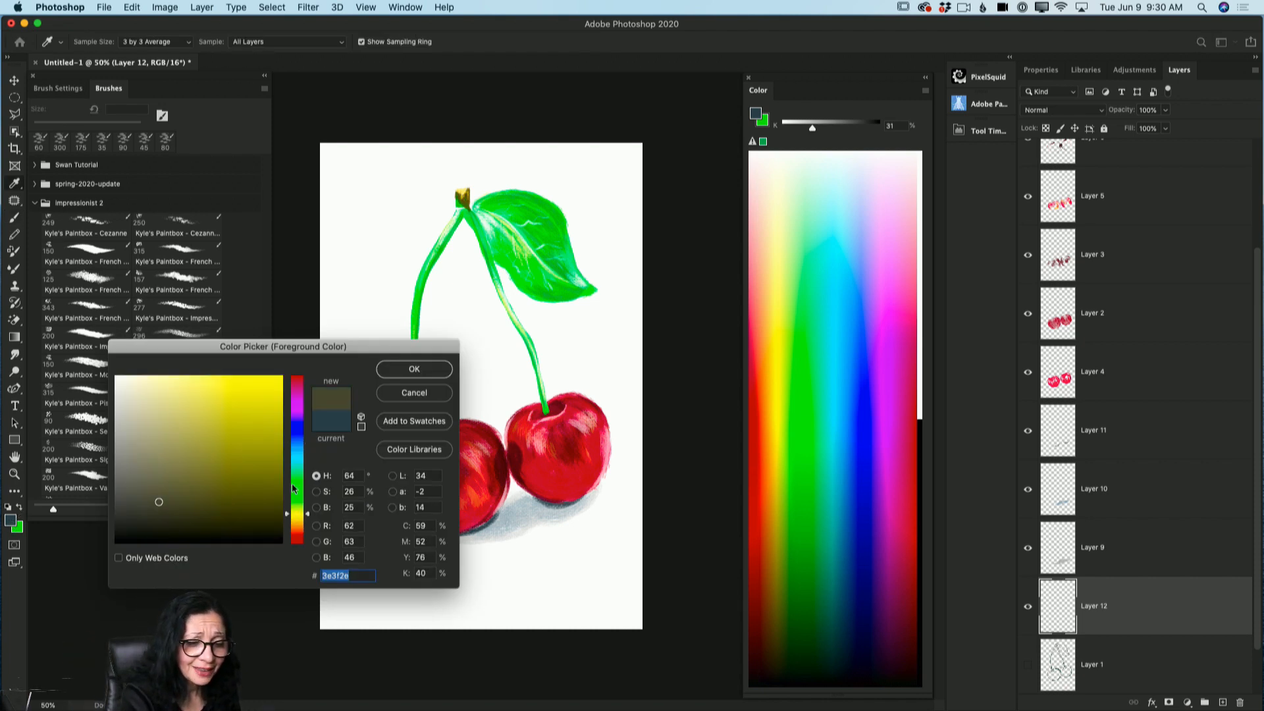
click(238, 389)
click(414, 368)
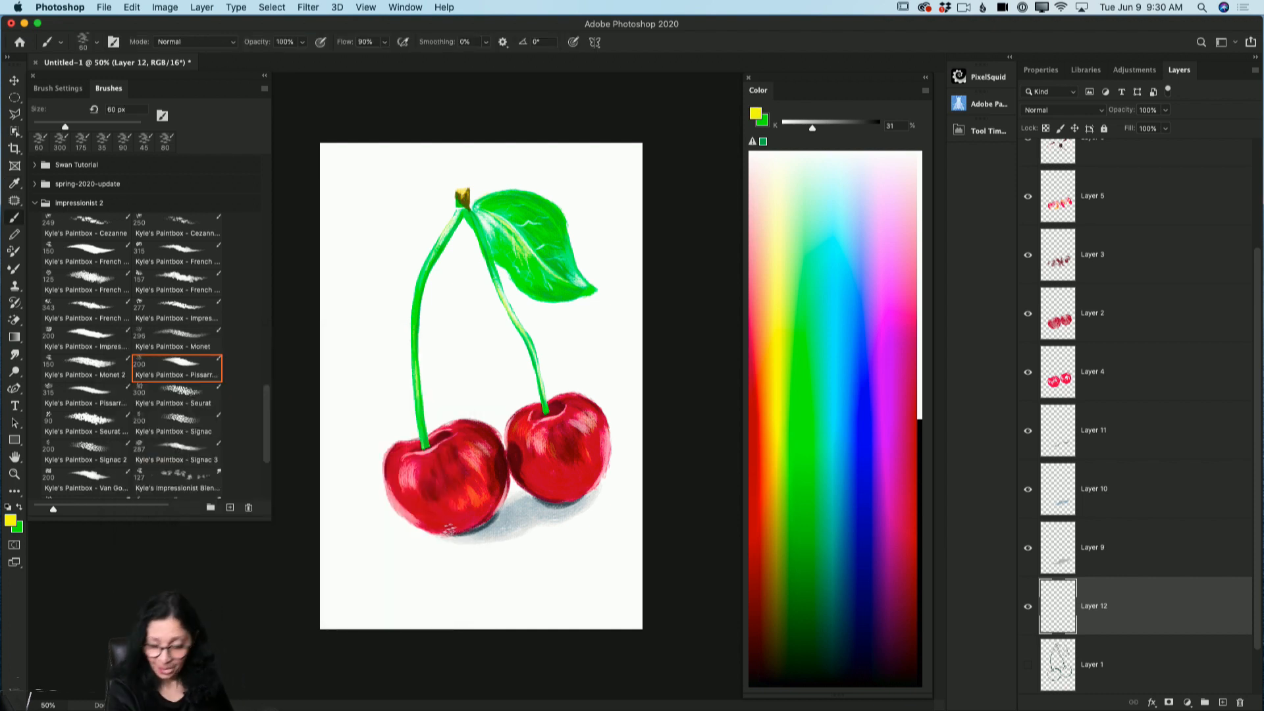
Enlarge the brush to 500 px and paint yellow strokes across the lower part of the canvas around and below the cherries.
key(bracketright)
key(bracketright)
key(bracketright)
key(bracketright)
key(bracketright)
key(bracketright)
key(bracketright)
key(bracketright)
key(bracketright)
key(bracketright)
key(bracketright)
key(bracketright)
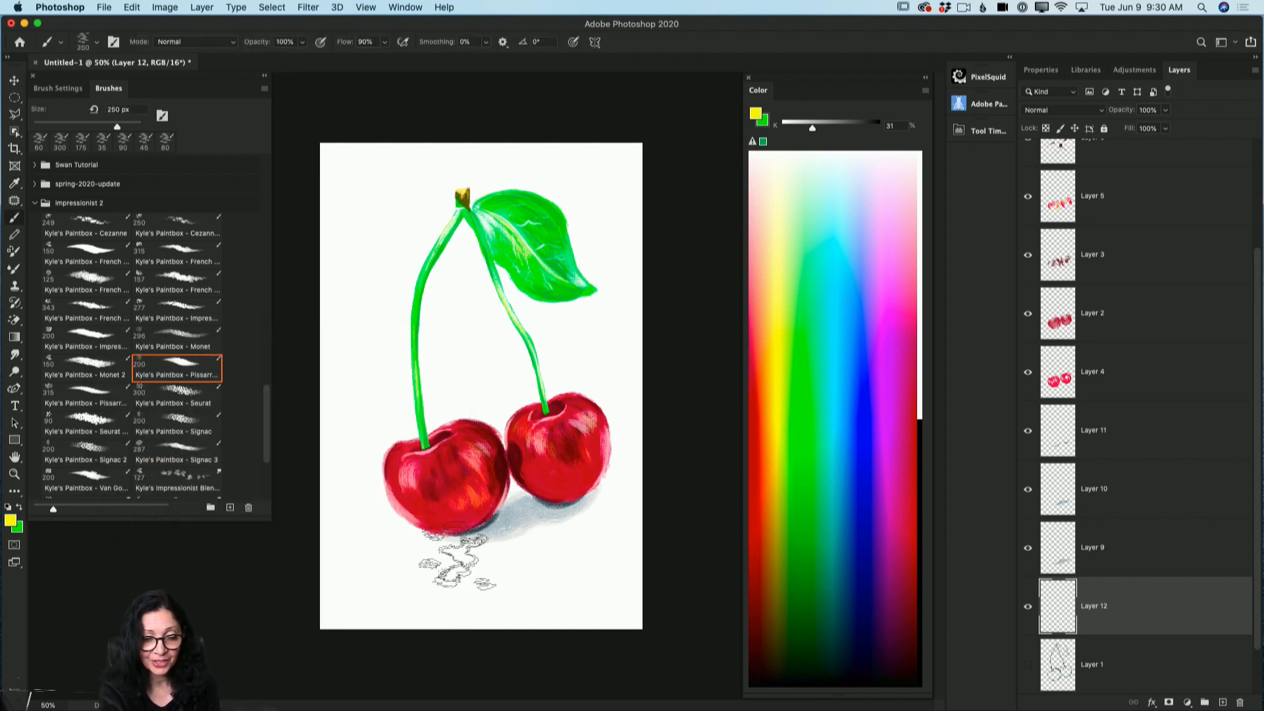
drag(428, 559, 369, 520)
mouse_move(454, 526)
mouse_down()
mouse_move(290, 540)
mouse_move(336, 560)
mouse_move(503, 524)
mouse_move(329, 579)
mouse_move(490, 543)
mouse_move(375, 585)
mouse_move(592, 530)
mouse_move(359, 612)
mouse_move(606, 537)
mouse_move(438, 599)
mouse_move(612, 556)
mouse_move(461, 609)
mouse_move(553, 480)
mouse_move(491, 494)
mouse_move(632, 458)
mouse_move(530, 500)
mouse_move(655, 470)
mouse_move(566, 530)
mouse_move(616, 524)
mouse_move(609, 560)
mouse_move(506, 622)
mouse_move(622, 592)
mouse_move(537, 638)
mouse_move(661, 602)
mouse_move(461, 629)
mouse_move(447, 612)
mouse_move(349, 605)
mouse_move(378, 547)
mouse_move(293, 612)
mouse_move(490, 618)
mouse_move(412, 658)
mouse_up()
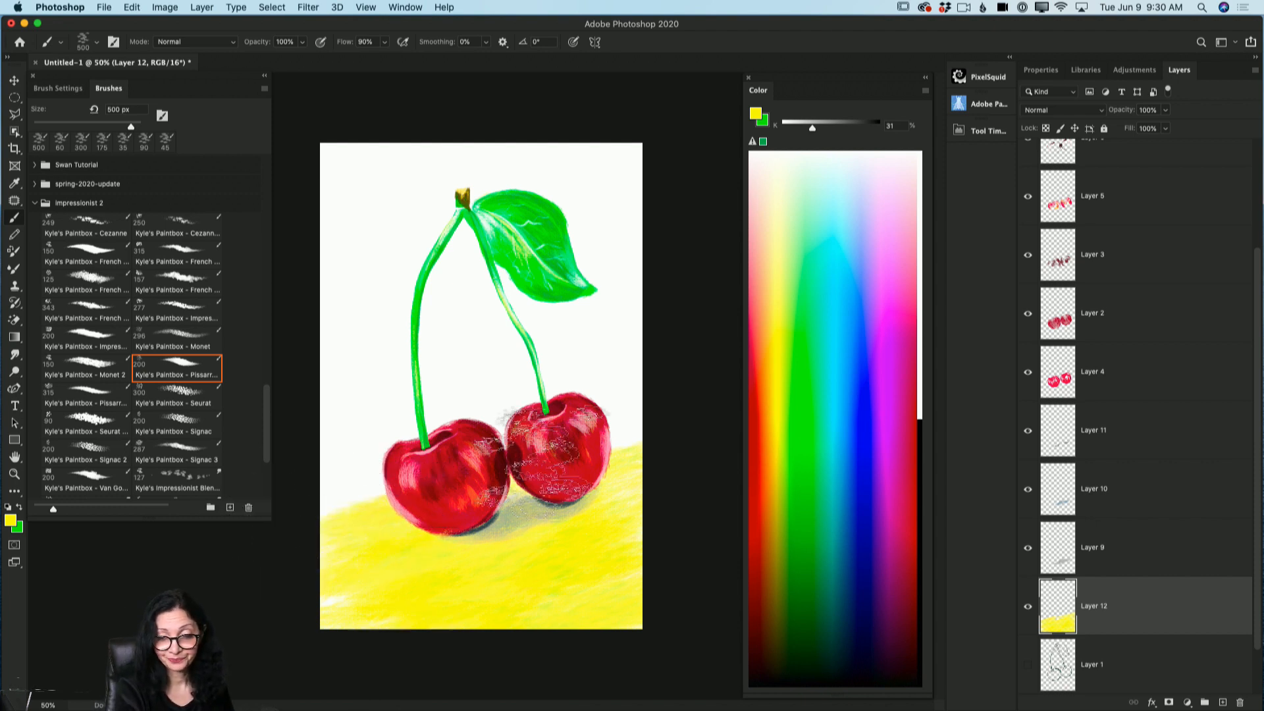
Extend the yellow strokes over the rest of the background, covering the white gaps up to the canvas's upper edge.
mouse_move(372, 484)
mouse_down()
mouse_move(563, 404)
mouse_move(336, 461)
mouse_move(612, 371)
mouse_move(329, 435)
mouse_move(612, 359)
mouse_move(359, 399)
mouse_move(593, 322)
mouse_move(395, 353)
mouse_move(546, 296)
mouse_move(457, 293)
mouse_move(517, 260)
mouse_move(514, 240)
mouse_move(481, 220)
mouse_move(550, 175)
mouse_move(418, 194)
mouse_move(359, 161)
mouse_up()
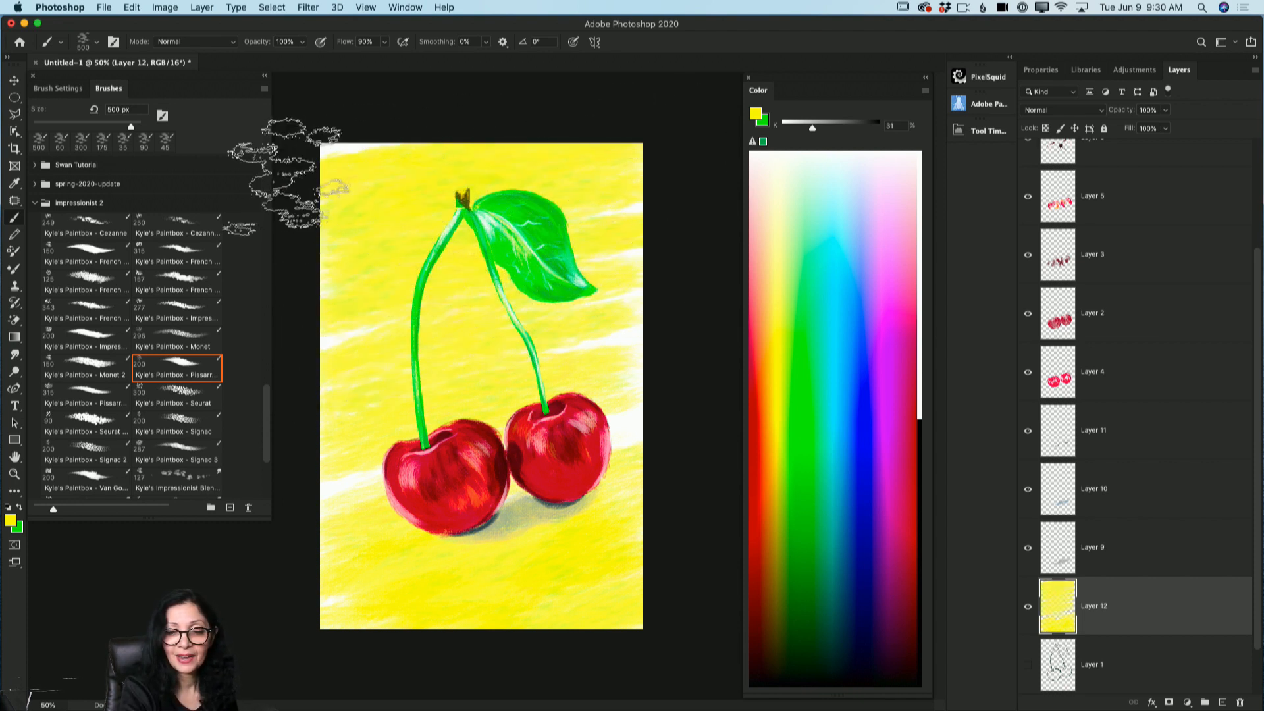
mouse_move(589, 339)
mouse_down()
mouse_move(646, 270)
mouse_move(652, 199)
mouse_move(608, 384)
mouse_move(557, 462)
mouse_move(461, 459)
mouse_move(385, 476)
mouse_move(567, 449)
mouse_move(618, 550)
mouse_up()
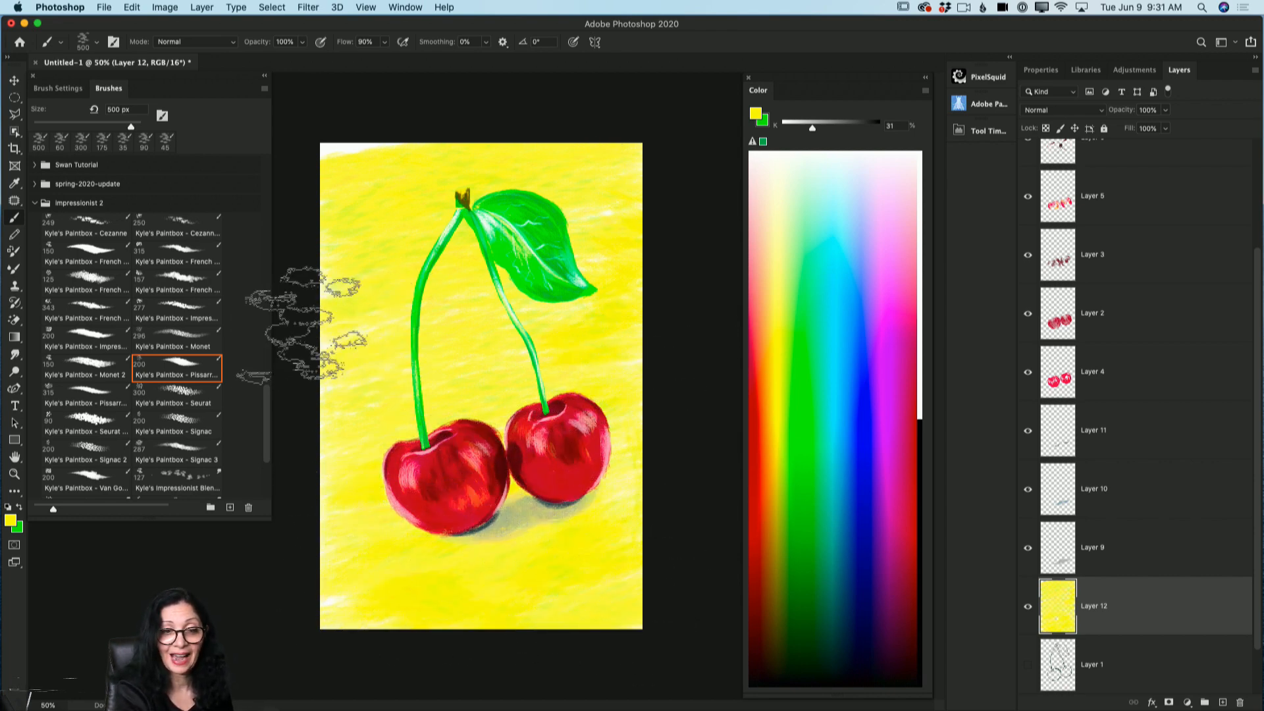
drag(345, 154, 322, 150)
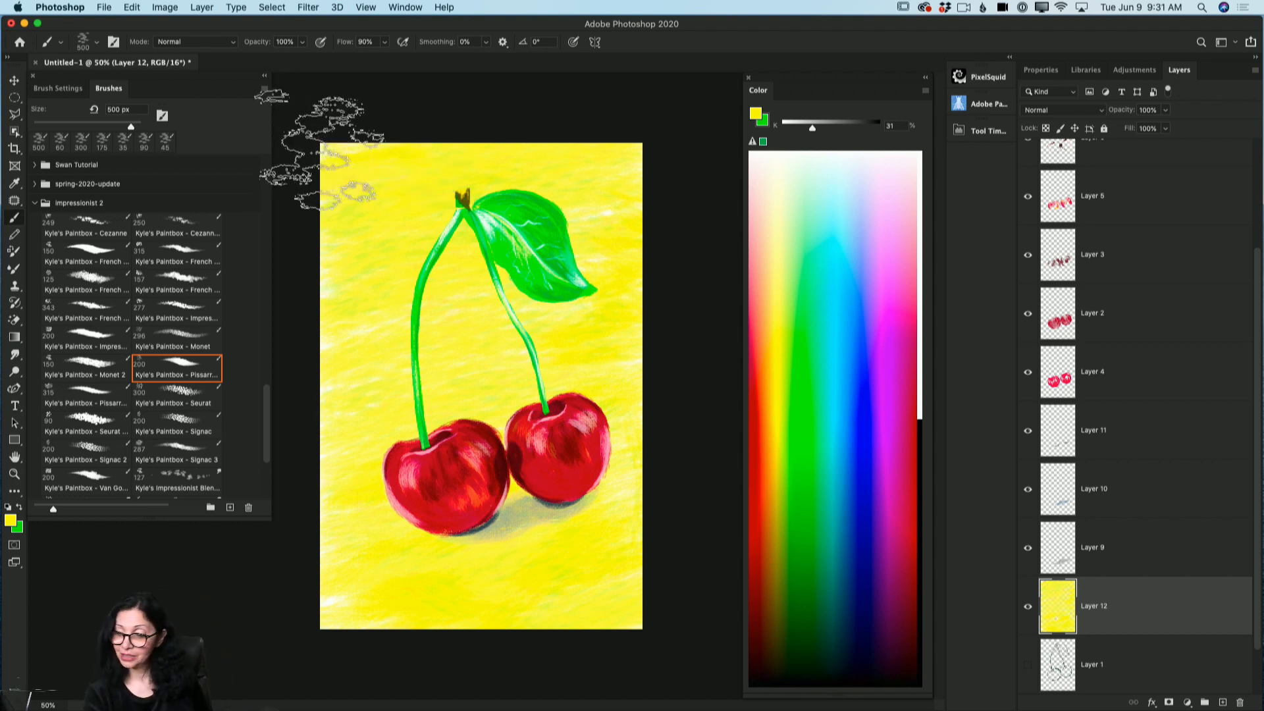
Add a new layer below the yellow background, set the foreground to pale yellow, and brush it across the canvas at 500 px.
click(1222, 703)
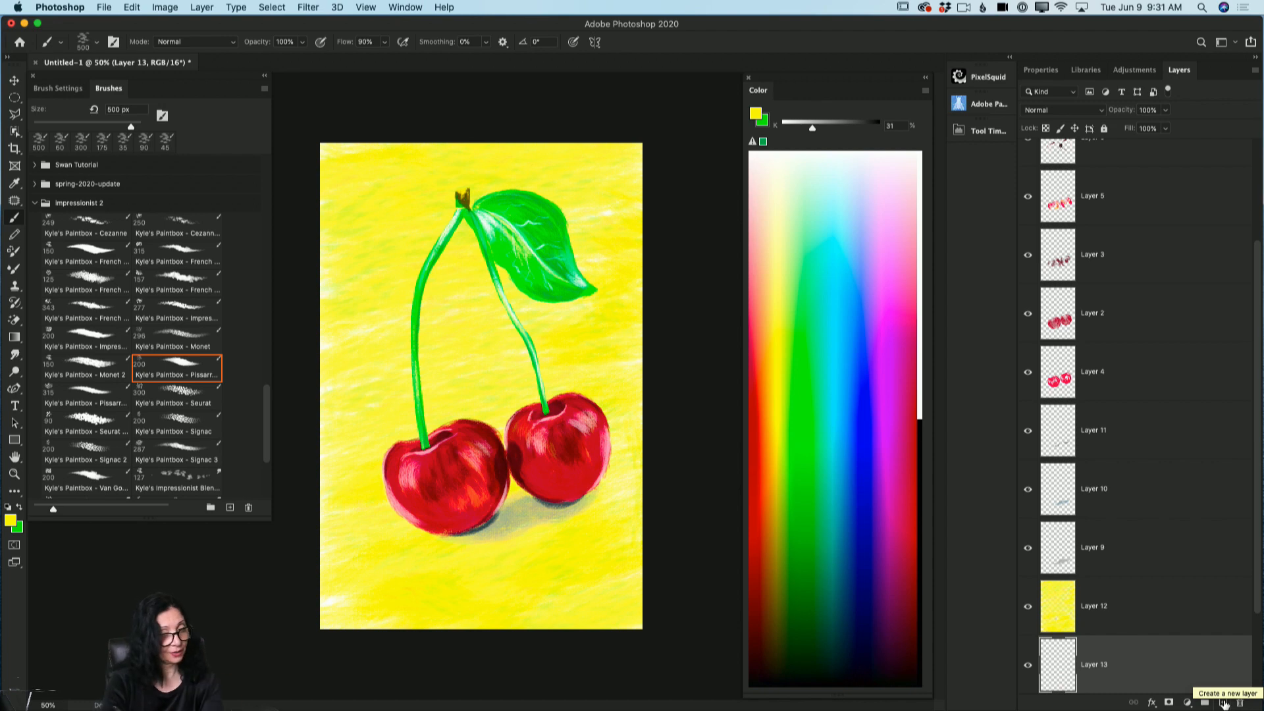
click(10, 520)
drag(186, 402, 177, 382)
click(414, 369)
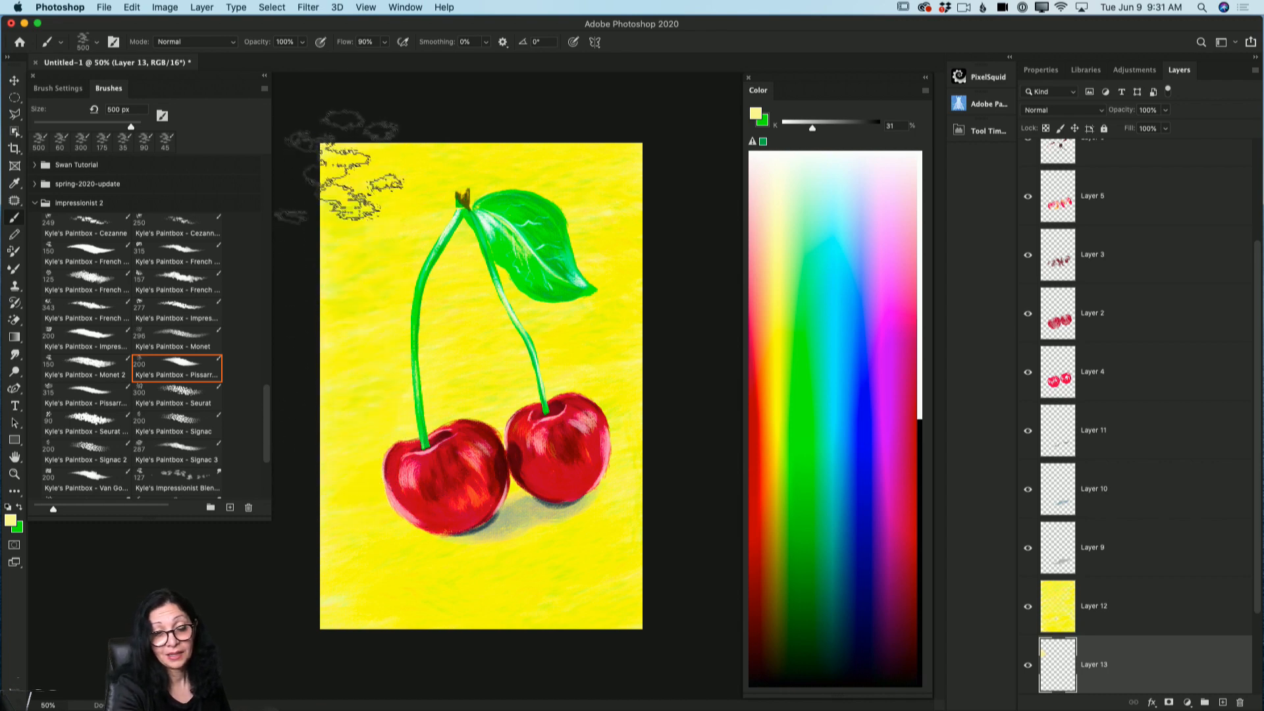
mouse_move(494, 203)
mouse_down()
mouse_move(634, 249)
mouse_move(574, 381)
mouse_move(629, 563)
mouse_move(545, 373)
mouse_up()
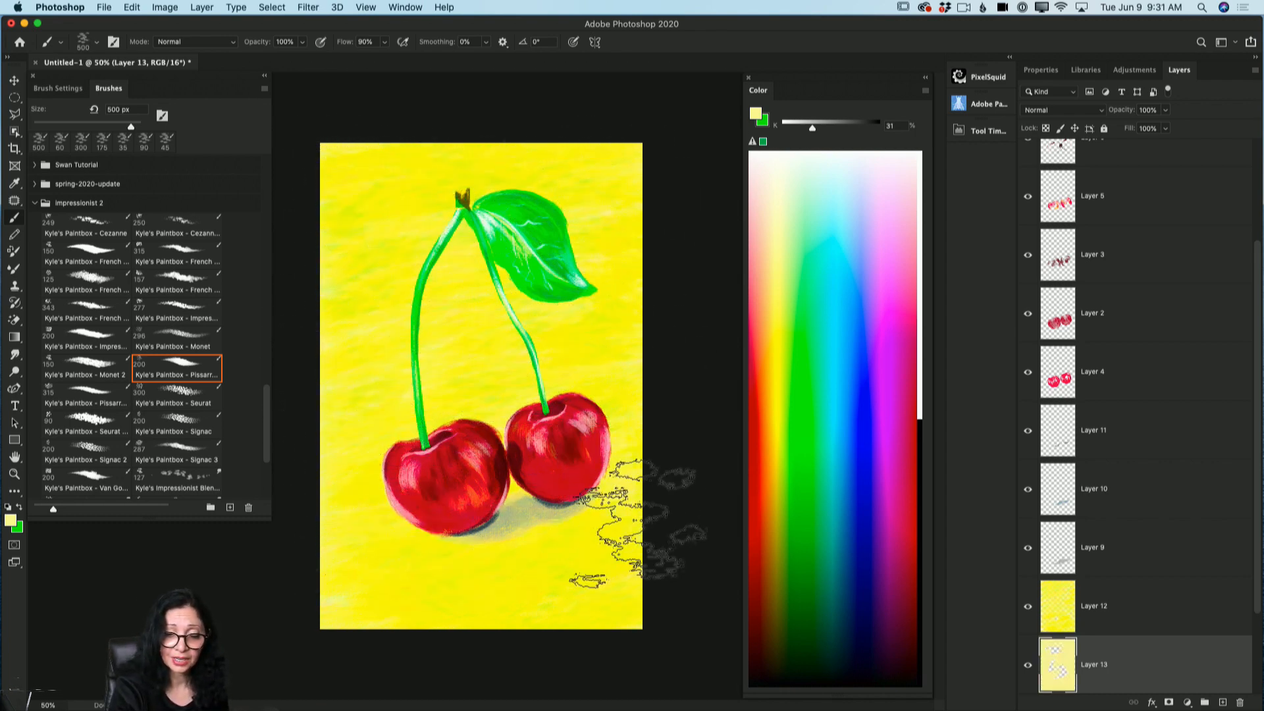